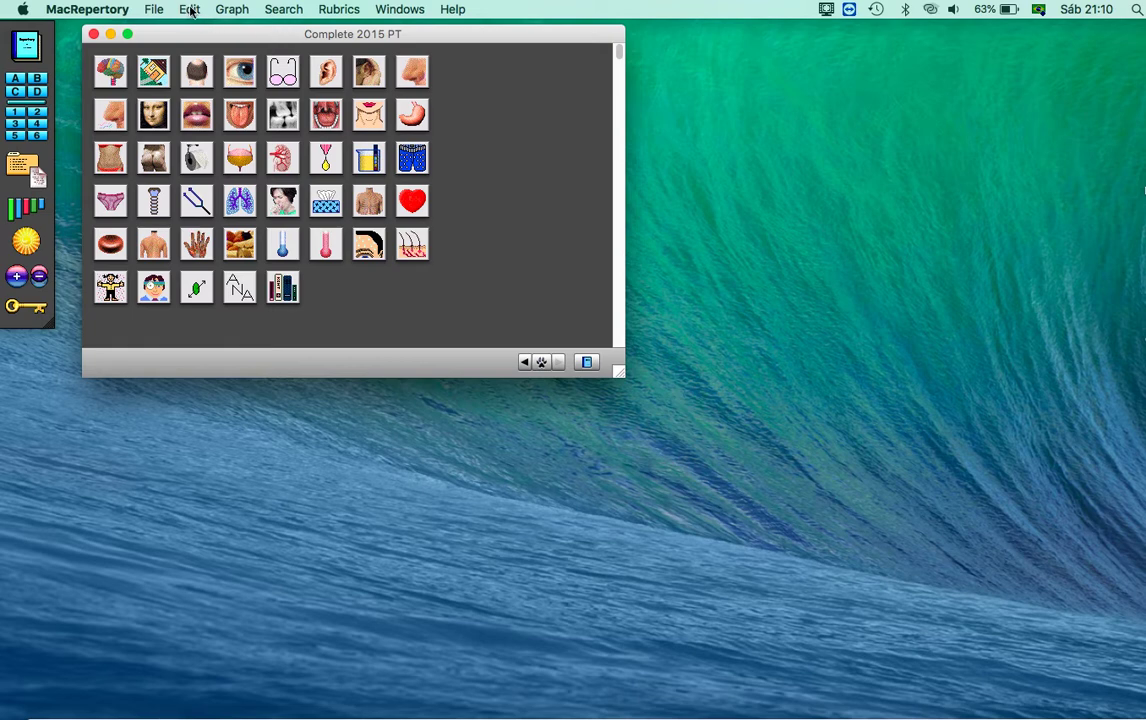
# - View MacRepertory's version and licence information, then close it
pyautogui.click(77, 12)
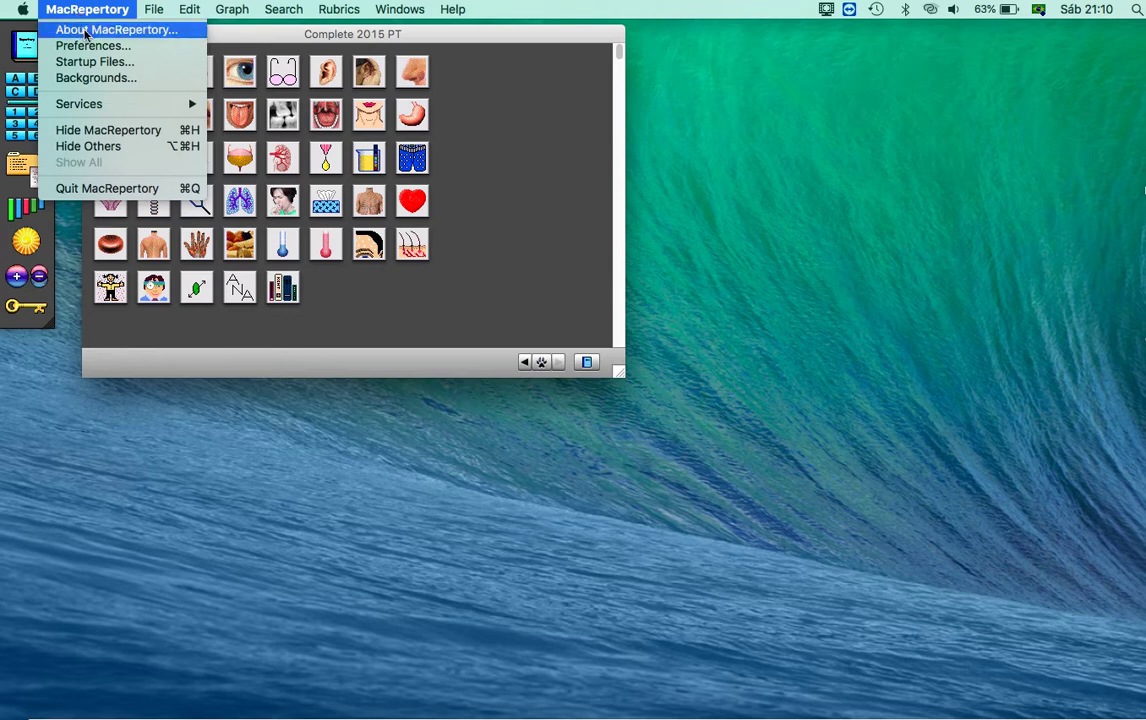
pyautogui.click(86, 30)
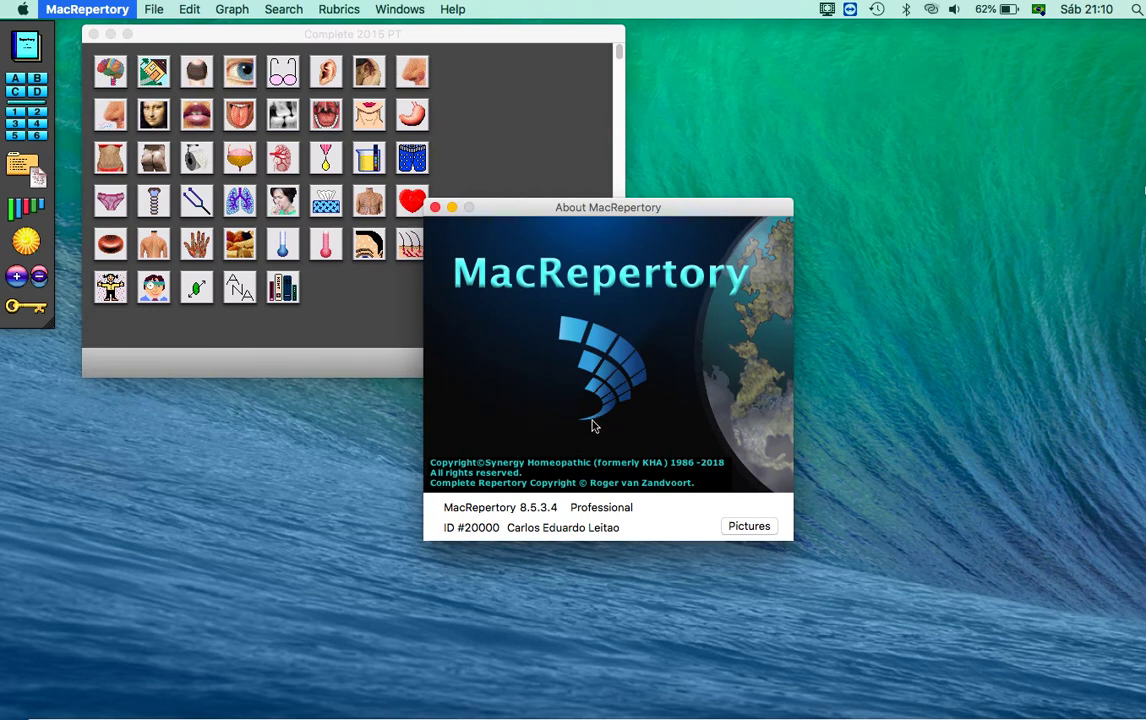
pyautogui.click(435, 208)
# - Turn on section titles under the icons in Preferences and apply
pyautogui.click(95, 12)
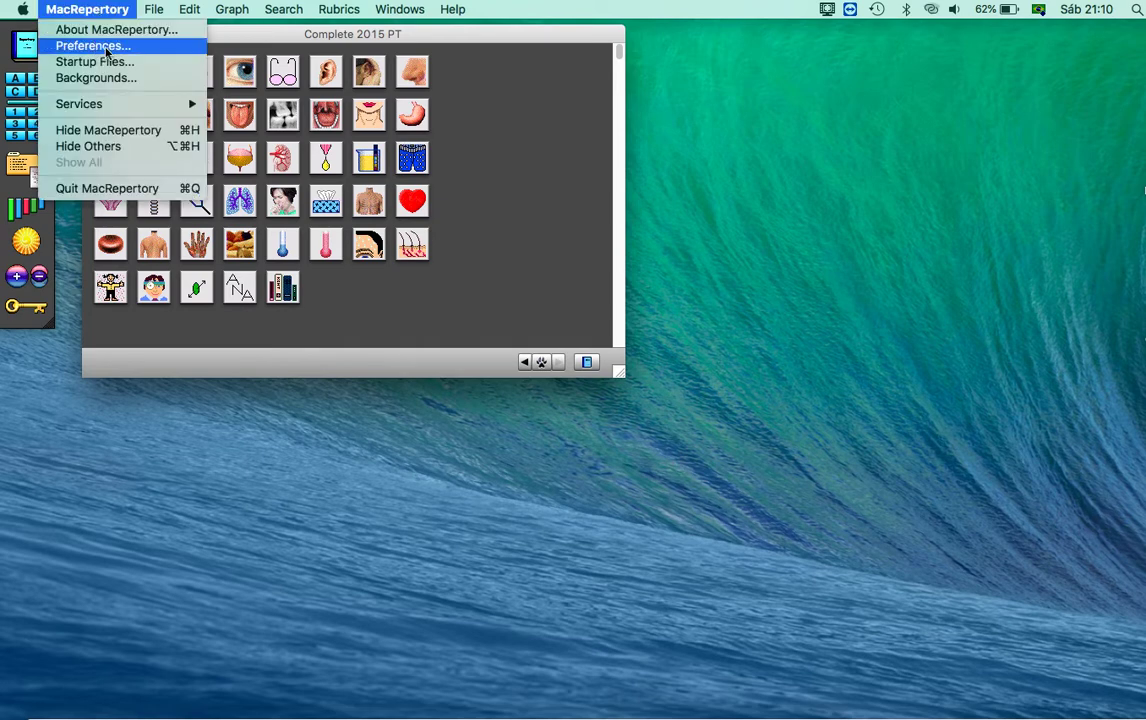
pyautogui.click(107, 52)
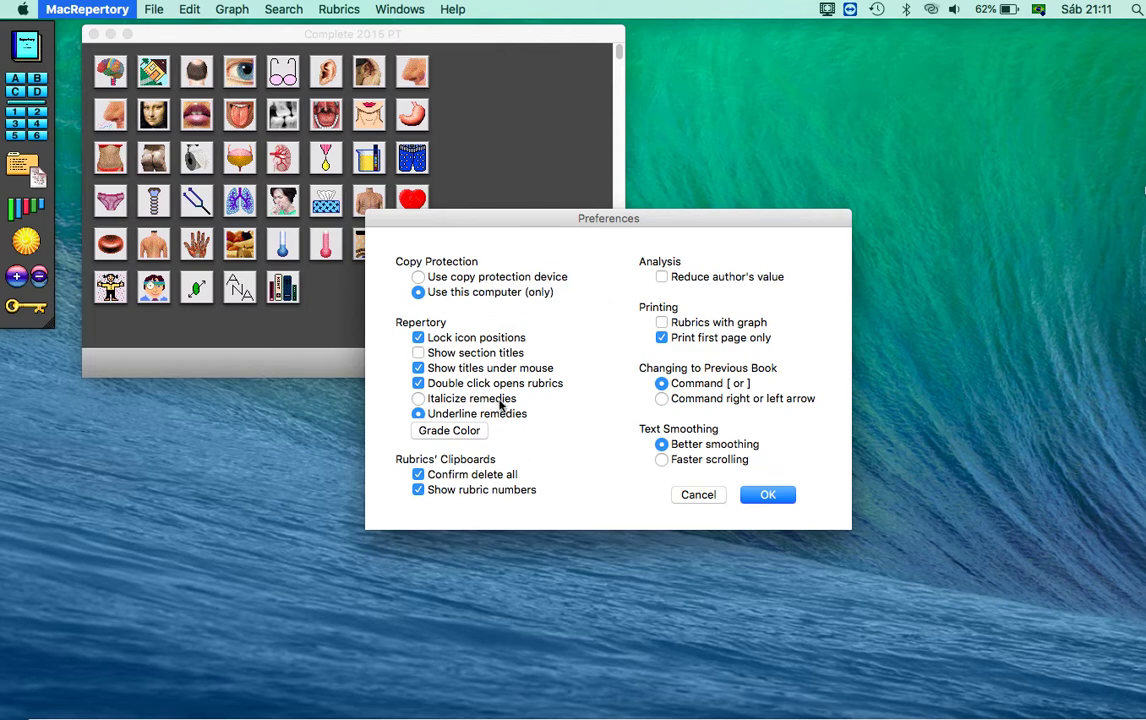
pyautogui.click(418, 353)
pyautogui.click(418, 356)
pyautogui.click(418, 356)
pyautogui.click(768, 497)
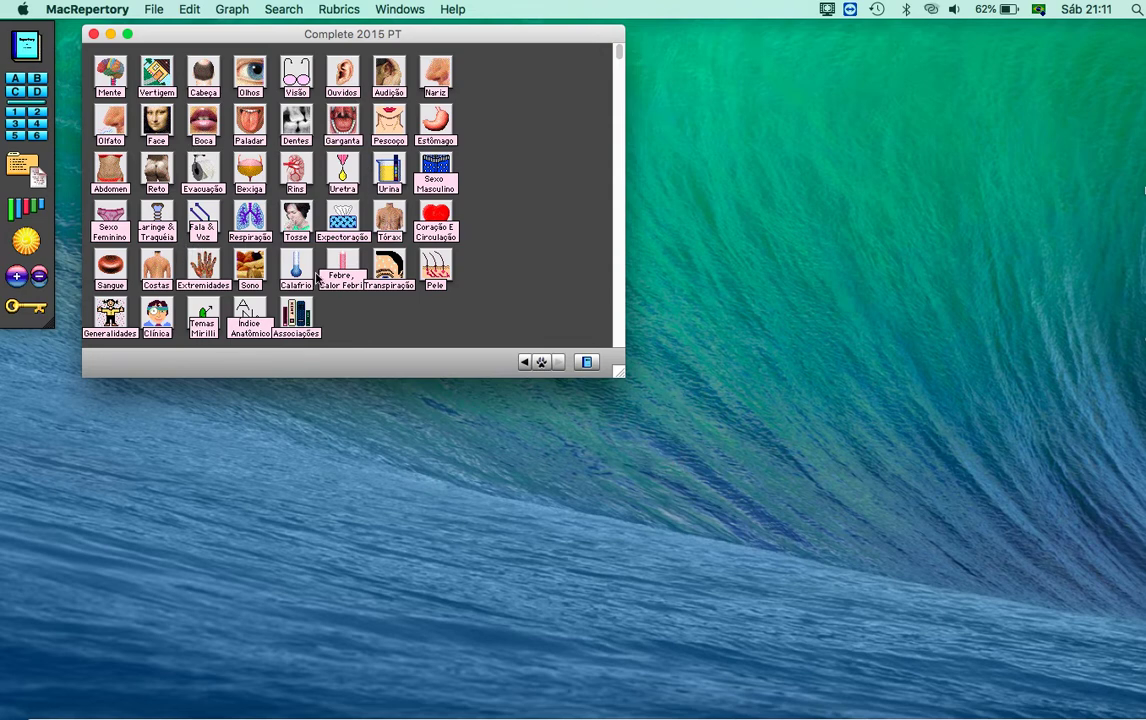
# - Turn section titles off again, toggle them with Cmd+T, and leave Preferences unchanged
pyautogui.click(105, 11)
pyautogui.click(115, 46)
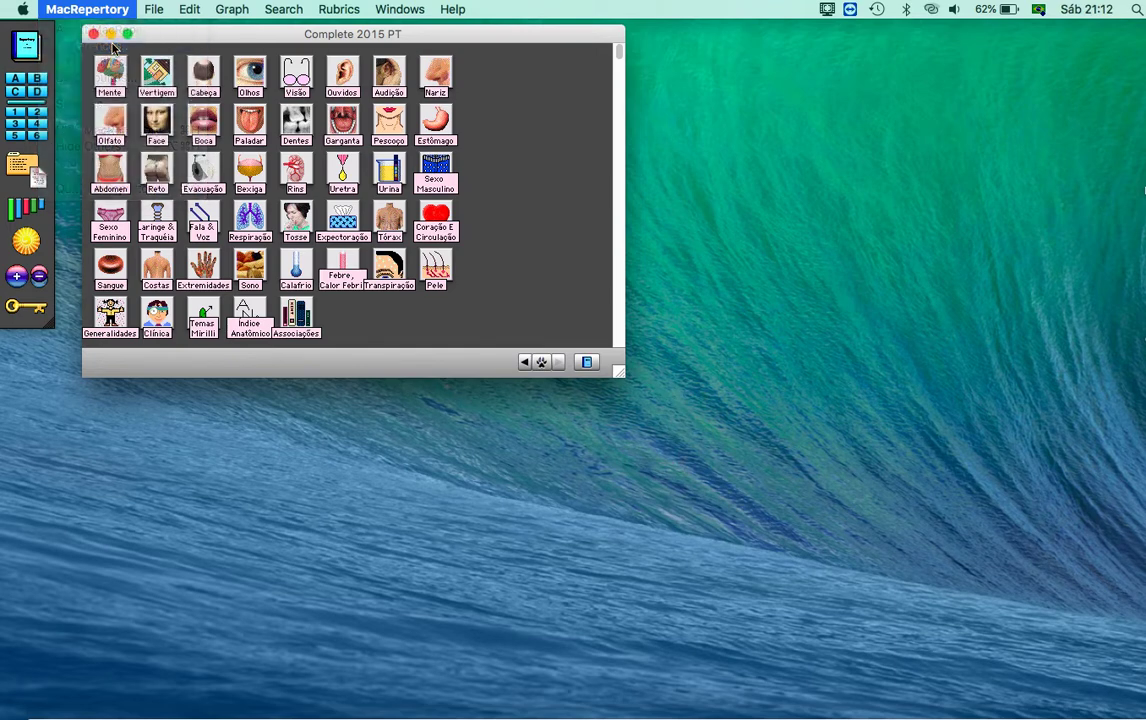
pyautogui.click(419, 354)
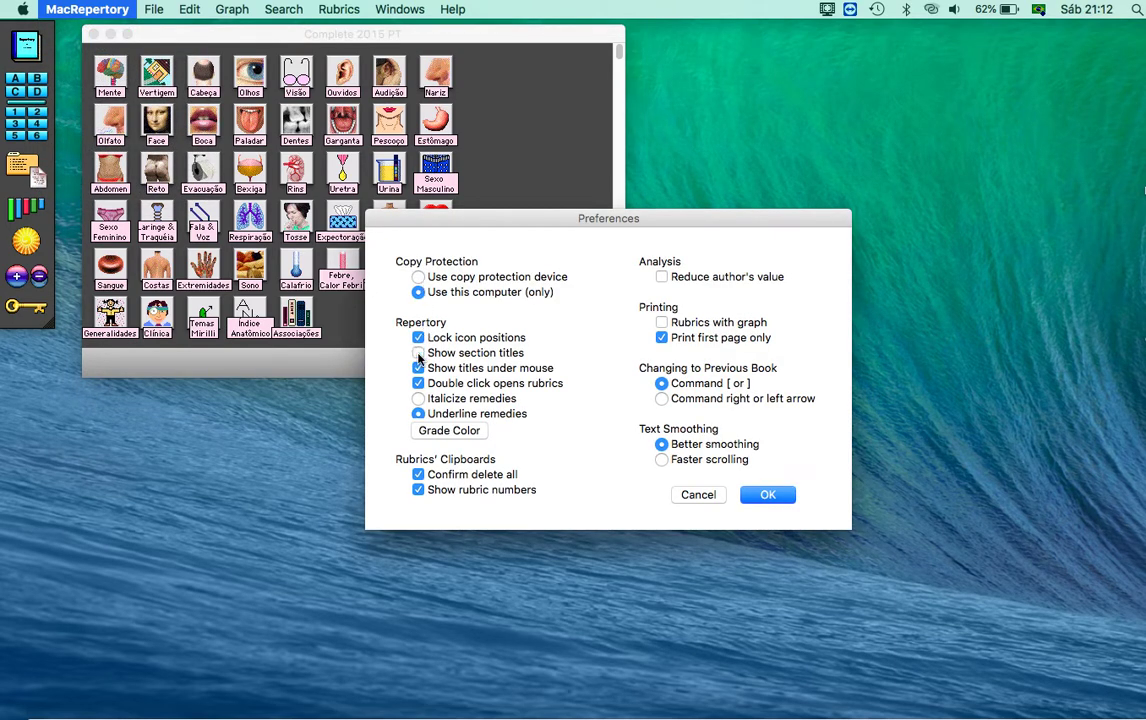
pyautogui.click(767, 495)
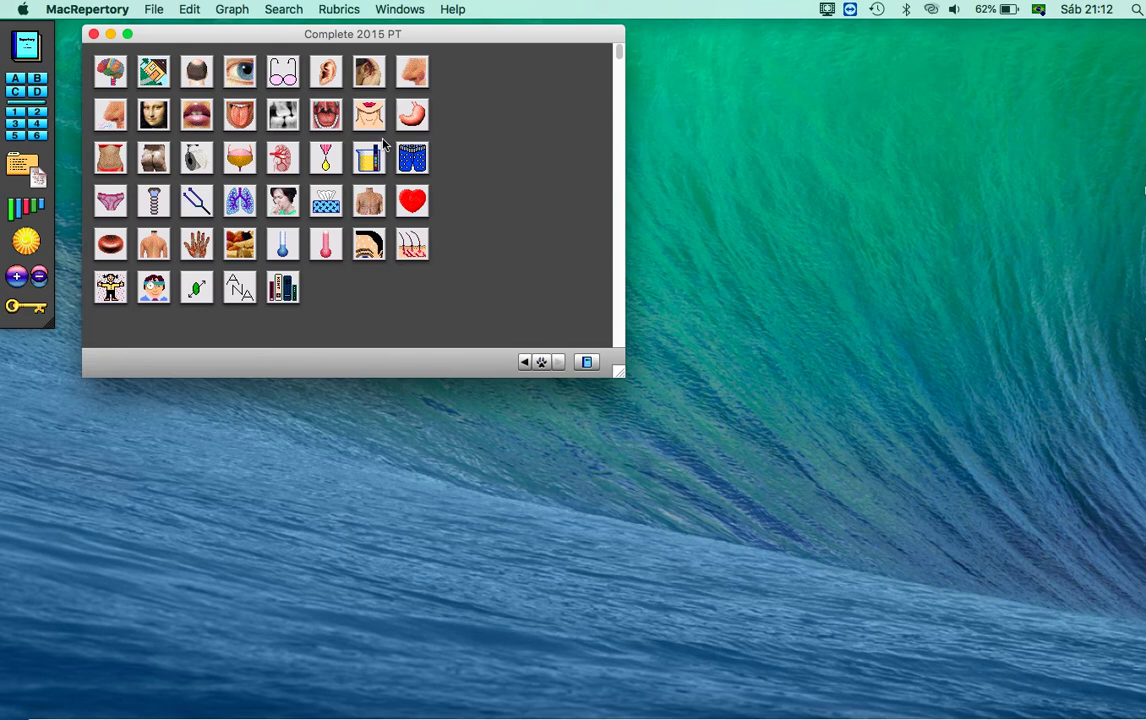
pyautogui.press('super+t')
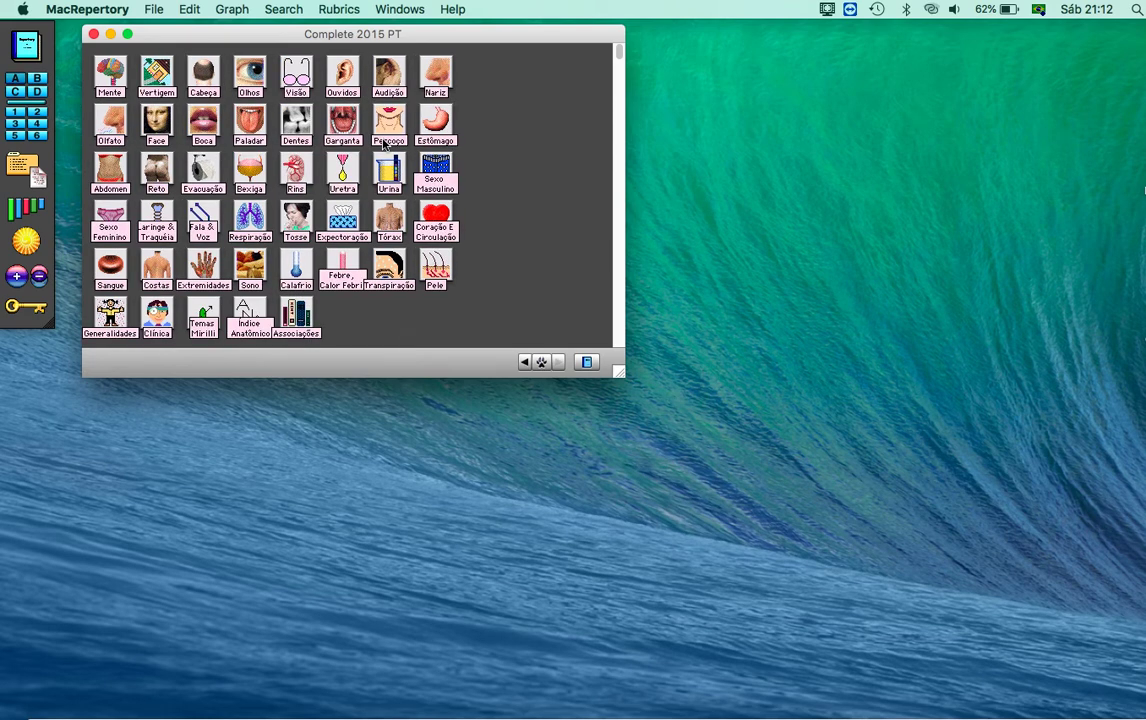
pyautogui.press('super+t')
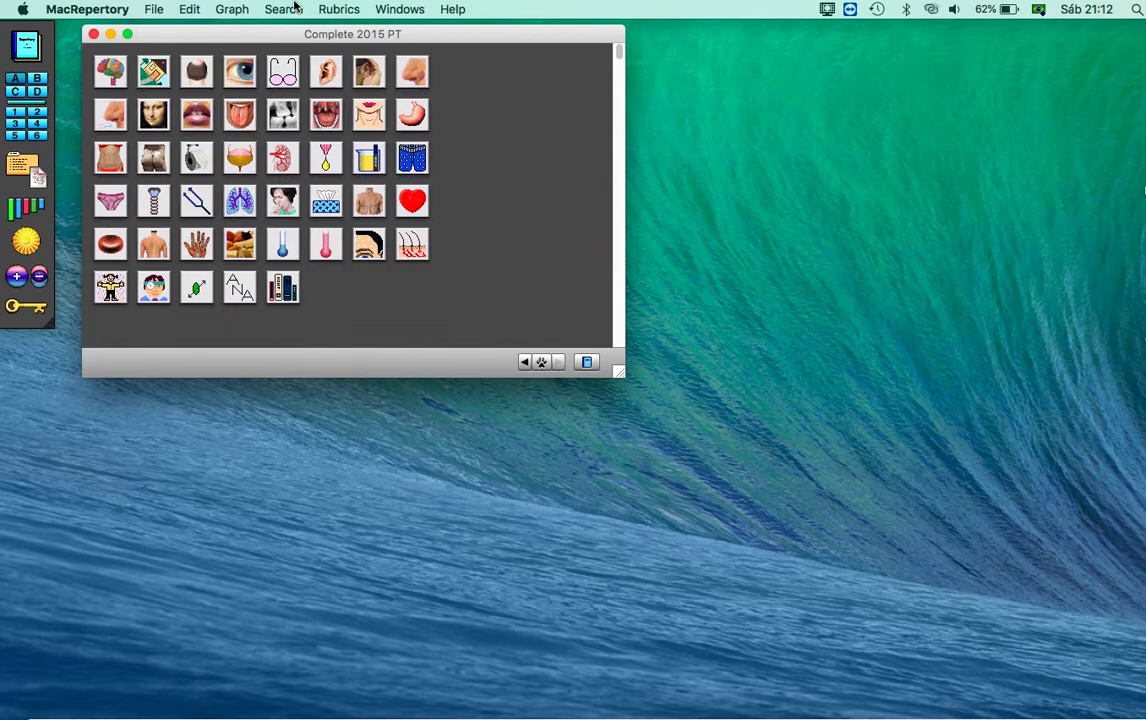
pyautogui.click(80, 10)
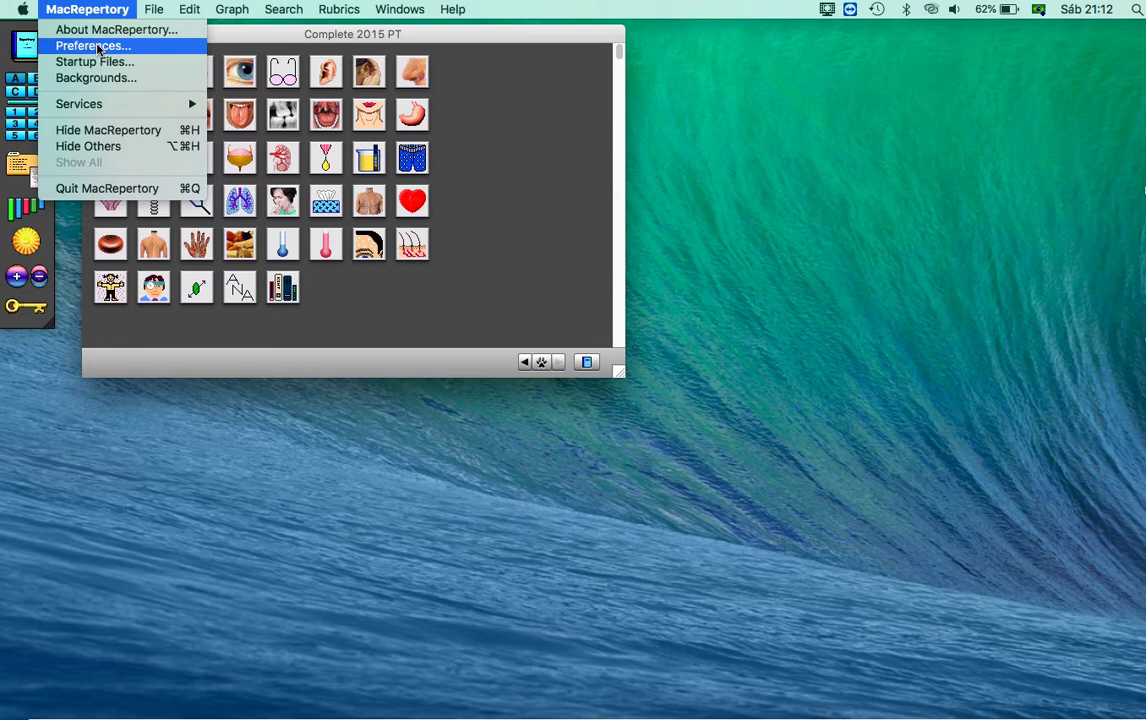
pyautogui.click(94, 45)
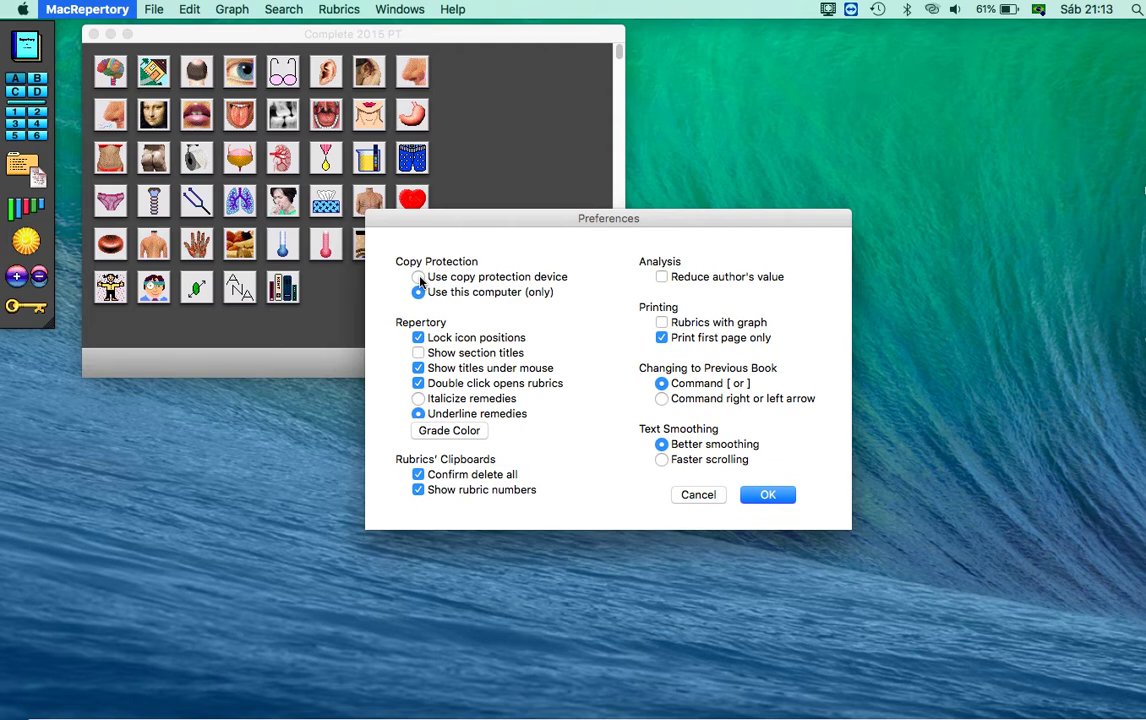
pyautogui.click(765, 498)
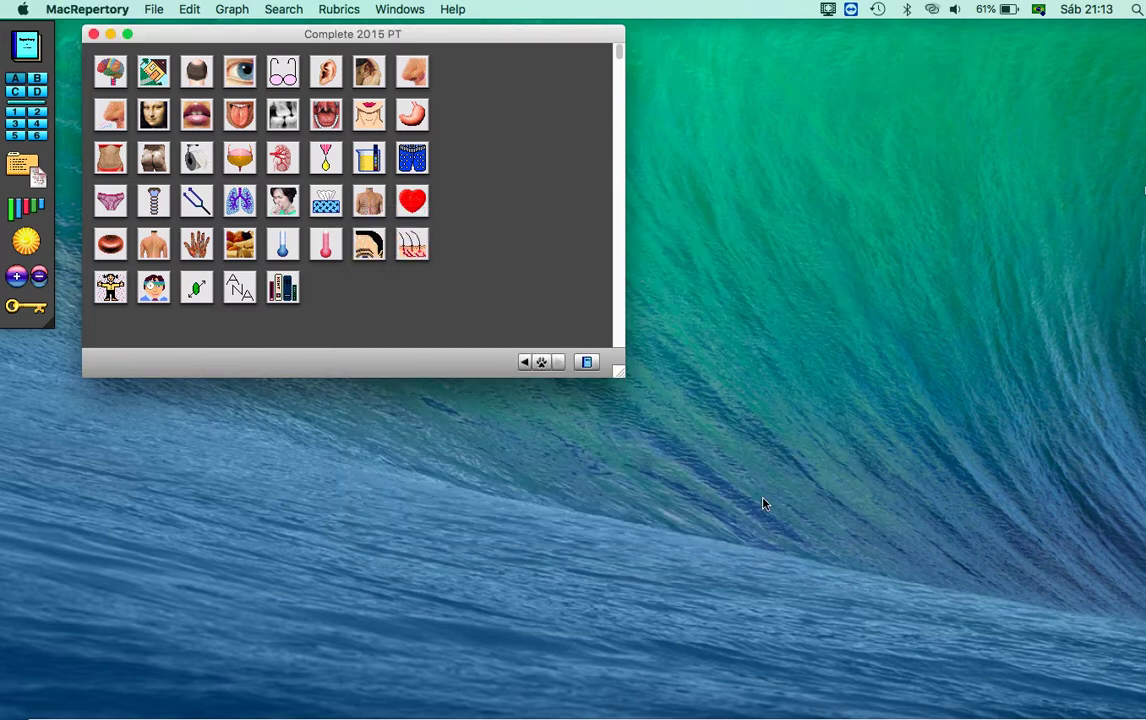
# - Start a new patient chart named 'Teste', then abandon it
pyautogui.click(113, 12)
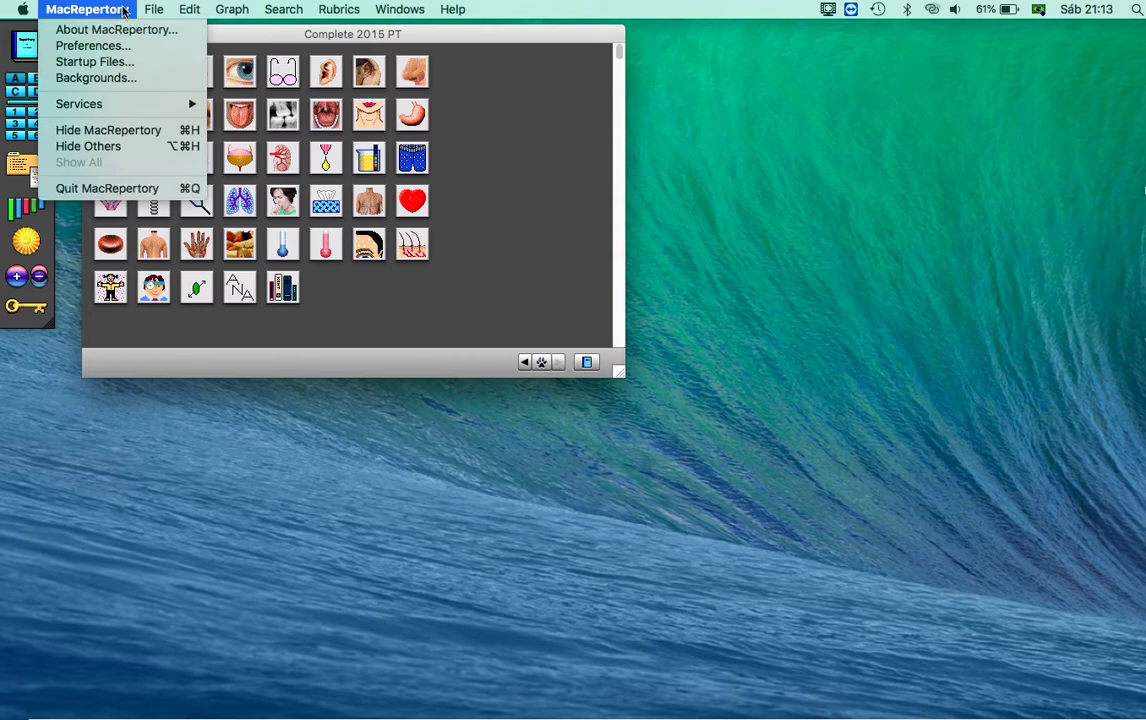
pyautogui.moveTo(150, 10)
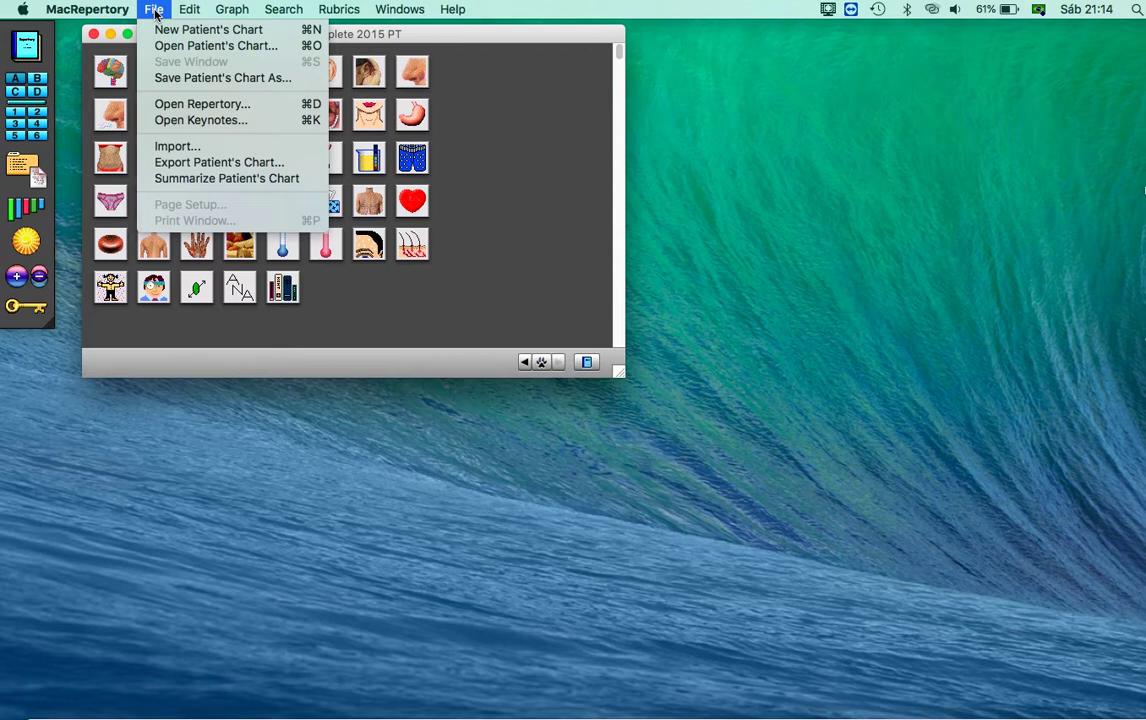
pyautogui.click(224, 31)
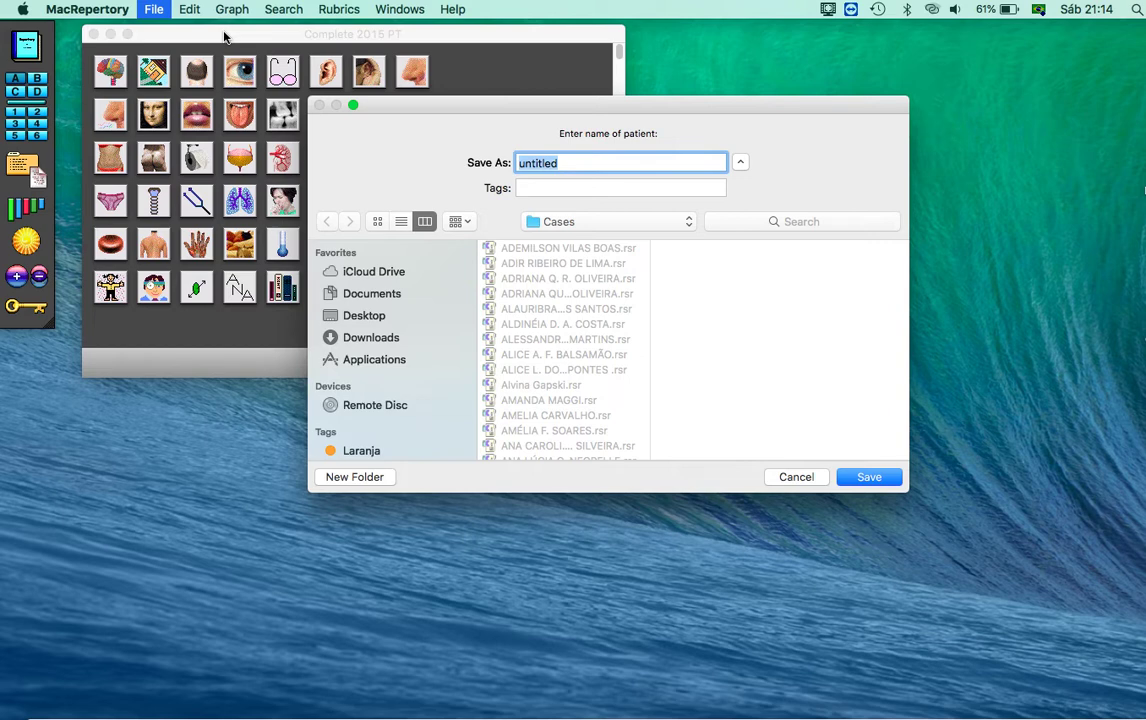
pyautogui.write('Teste')
pyautogui.click(797, 478)
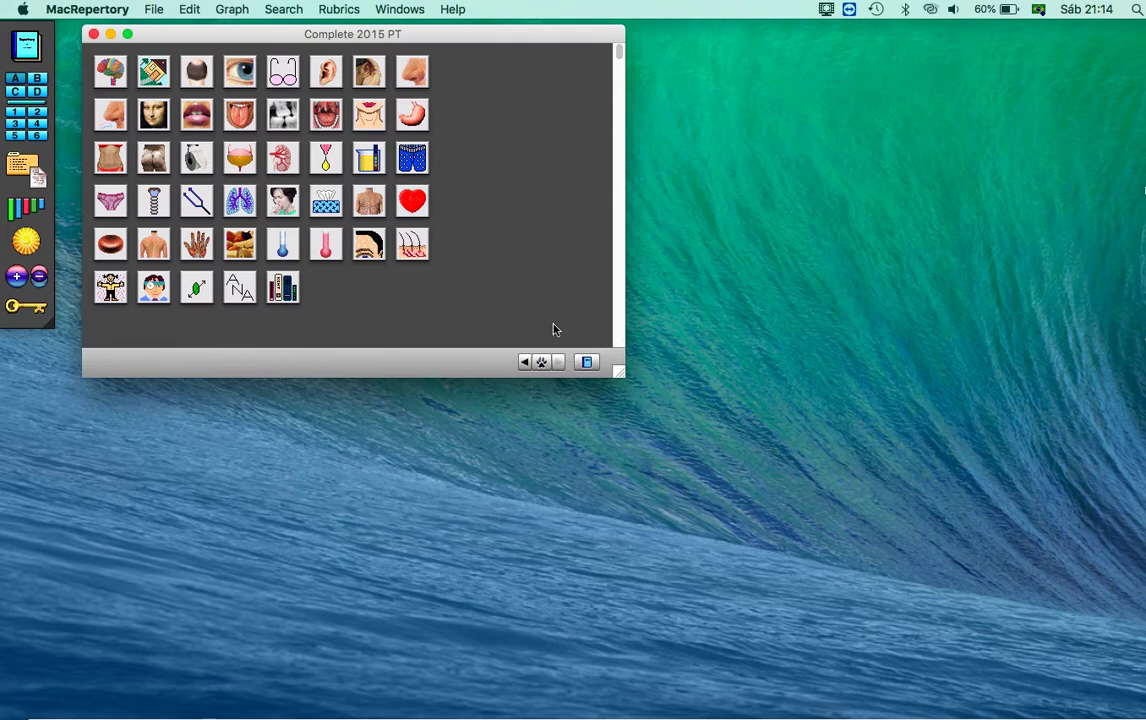
# - Browse the existing patient charts and close the picker without opening one
pyautogui.click(156, 10)
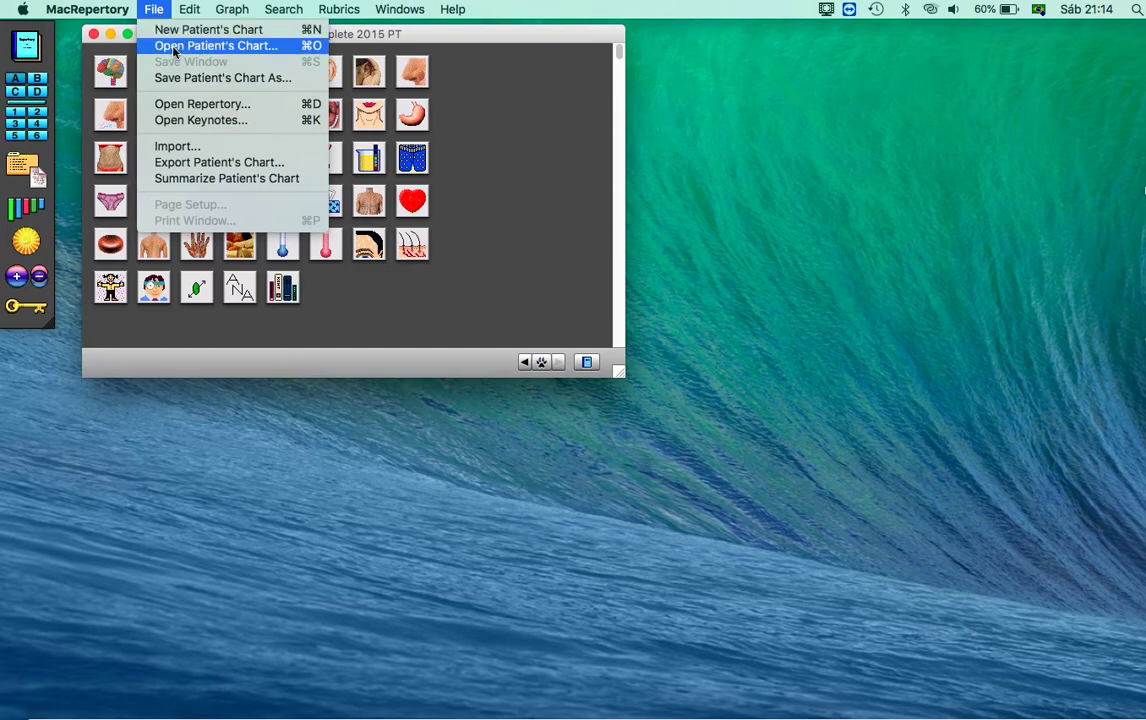
pyautogui.click(180, 52)
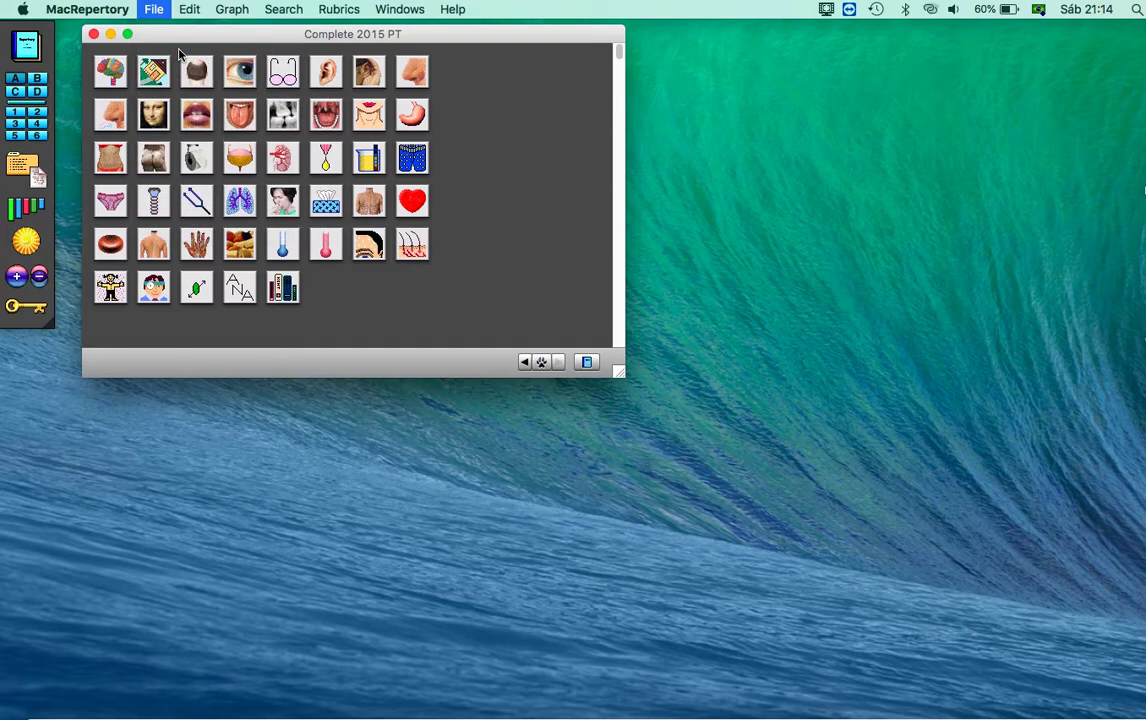
pyautogui.scroll(-10, 550, 326)
pyautogui.scroll(-15, 548, 326)
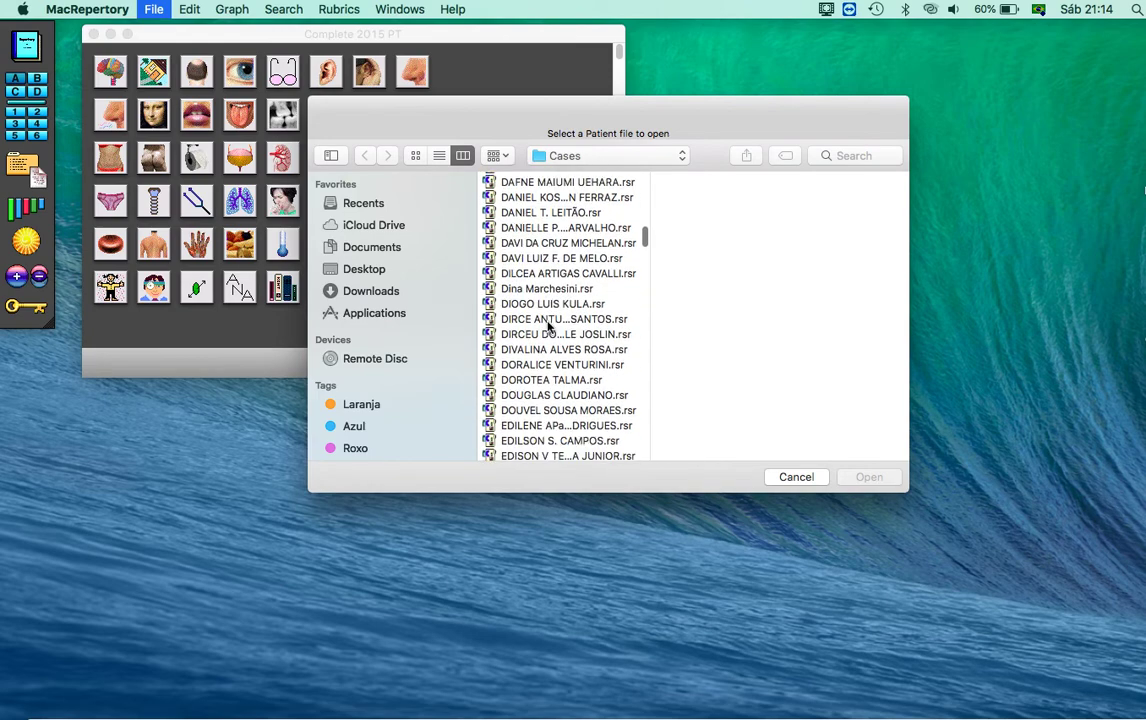
pyautogui.scroll(14, 548, 326)
pyautogui.scroll(10, 548, 326)
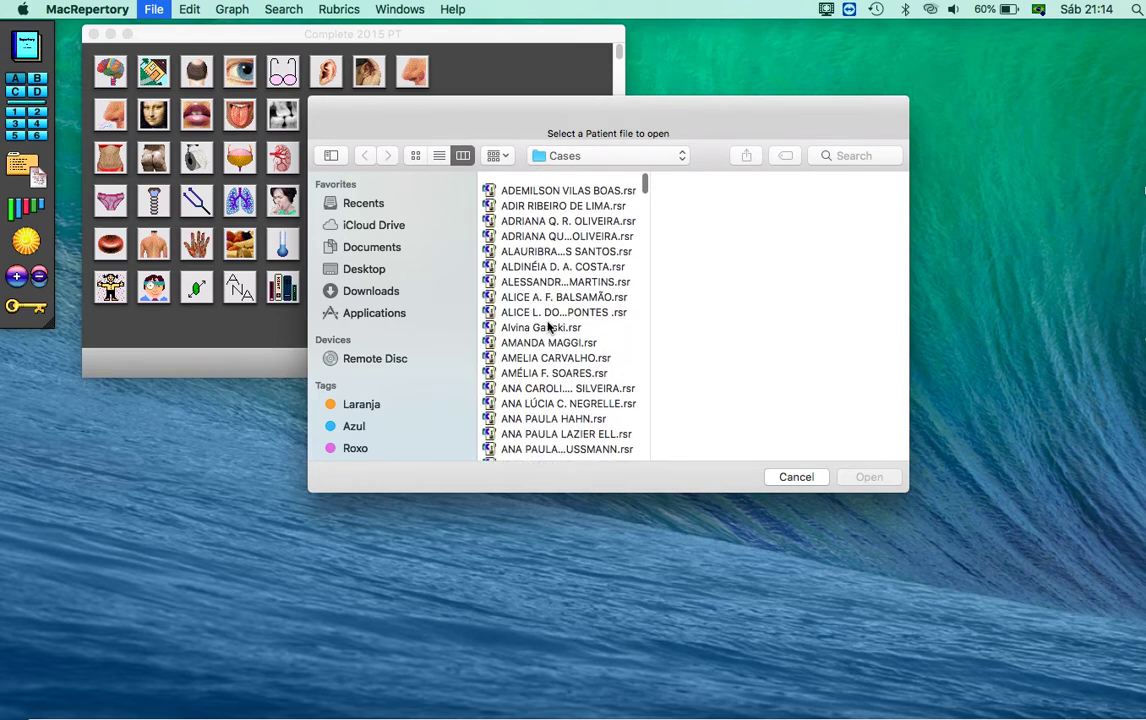
pyautogui.click(796, 477)
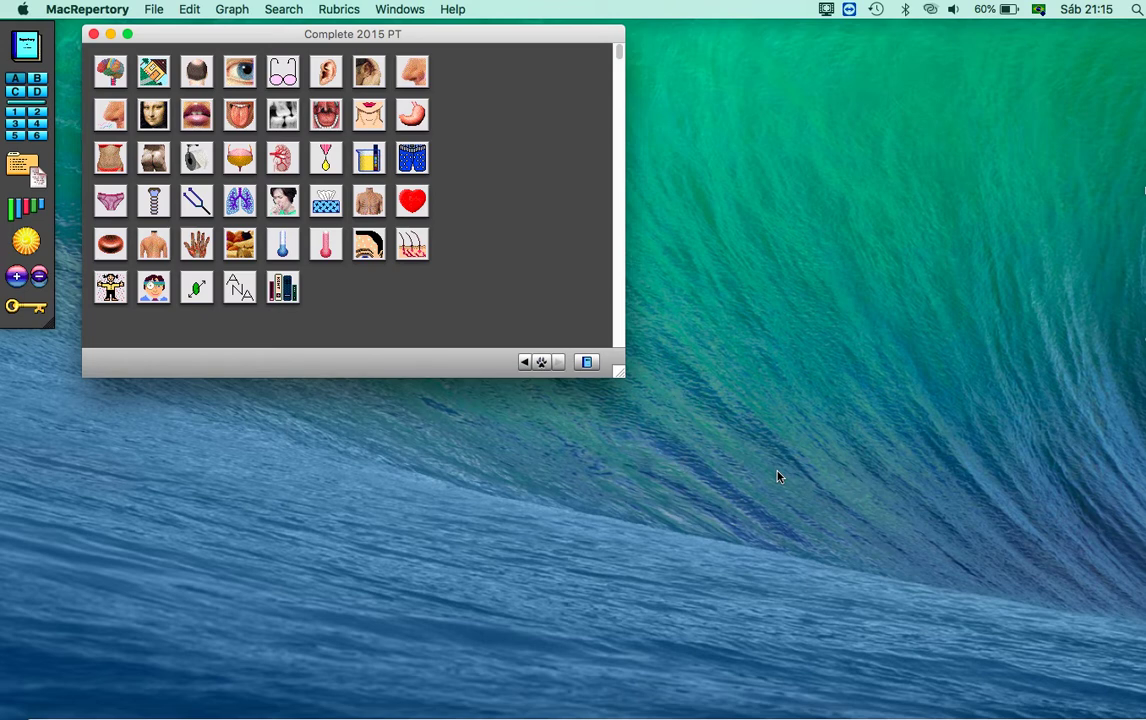
# - Open the first .rsr patient chart in the Cases folder
pyautogui.click(156, 11)
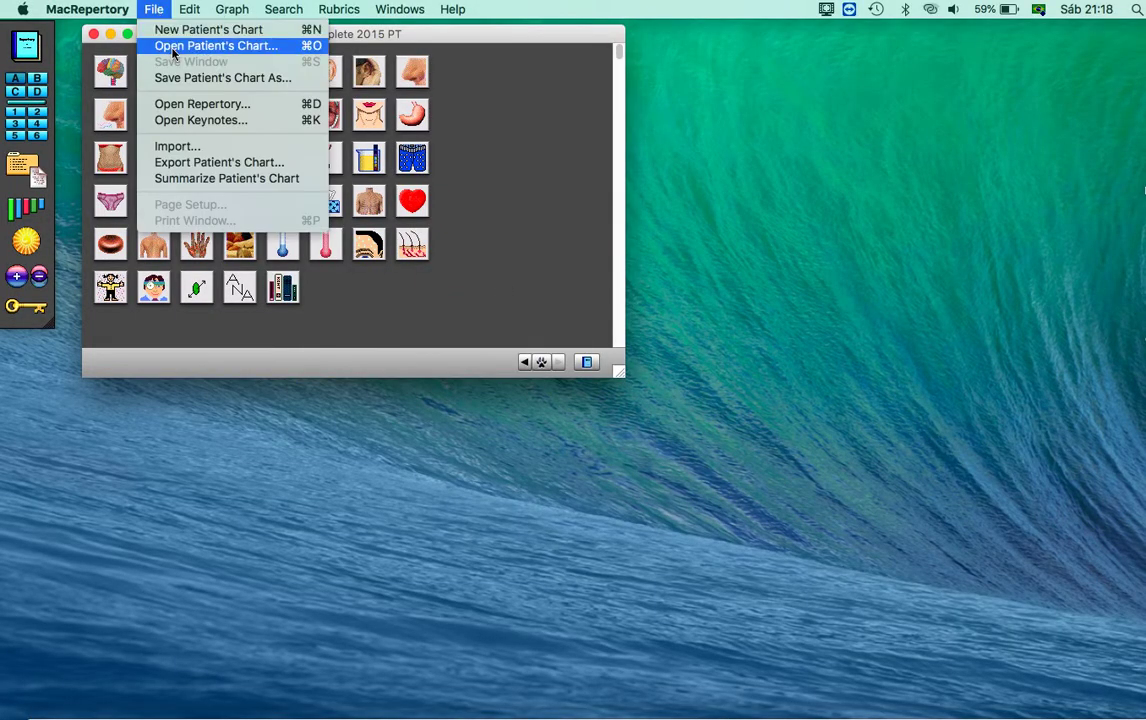
pyautogui.click(172, 51)
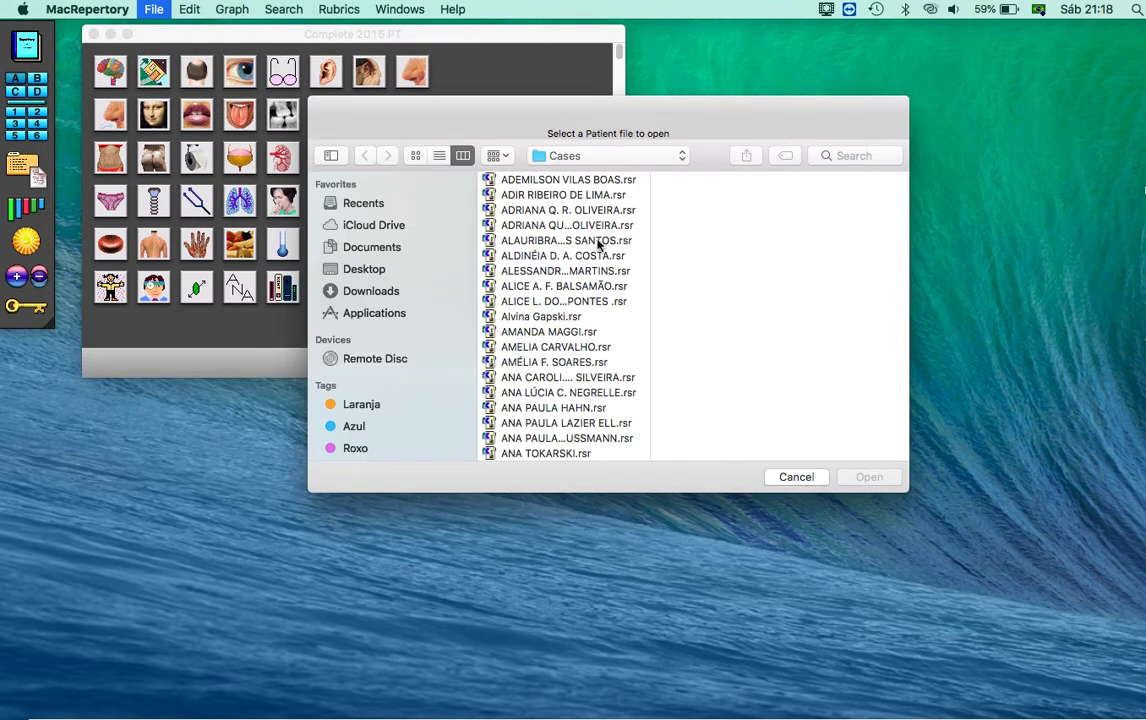
pyautogui.doubleClick(517, 182)
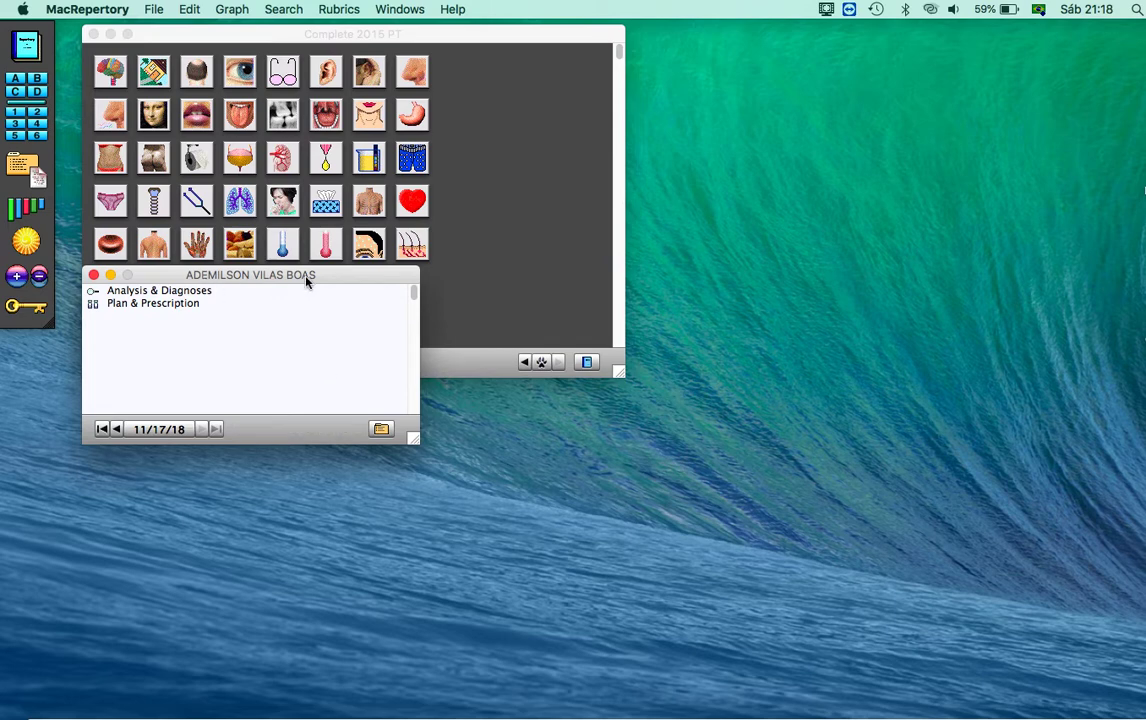
# - Switch to the 11/9/17 session and view the pescoço; torcicolo clipboard, then close it
pyautogui.click(116, 429)
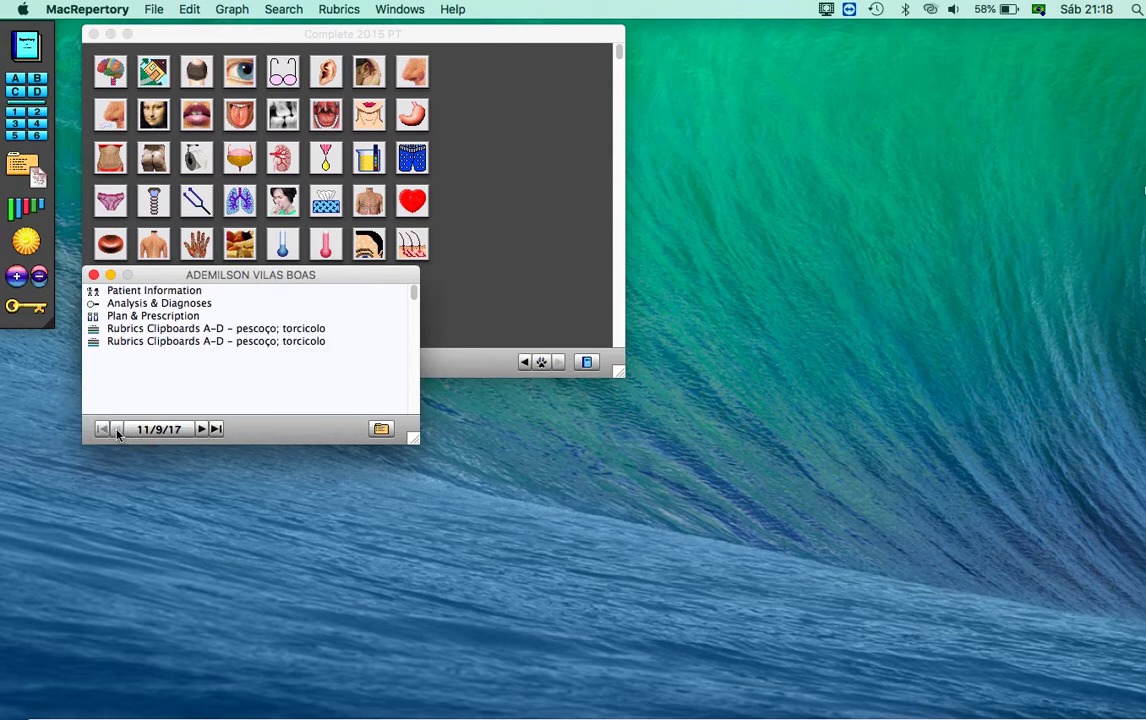
pyautogui.click(200, 429)
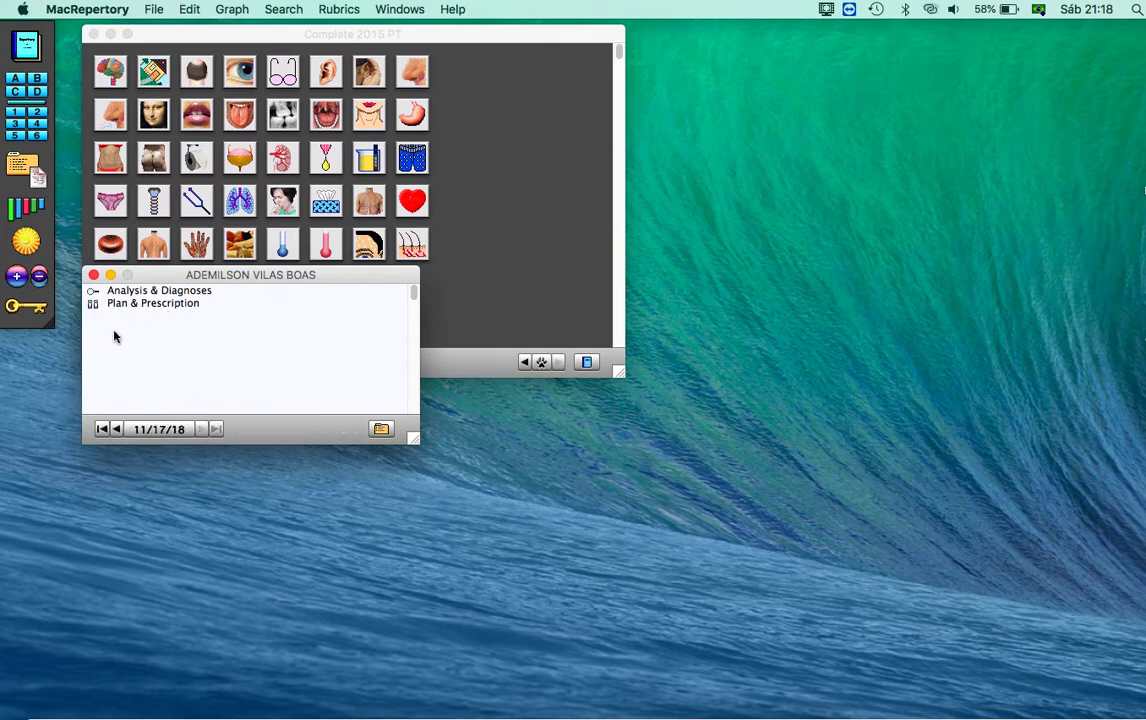
pyautogui.click(117, 429)
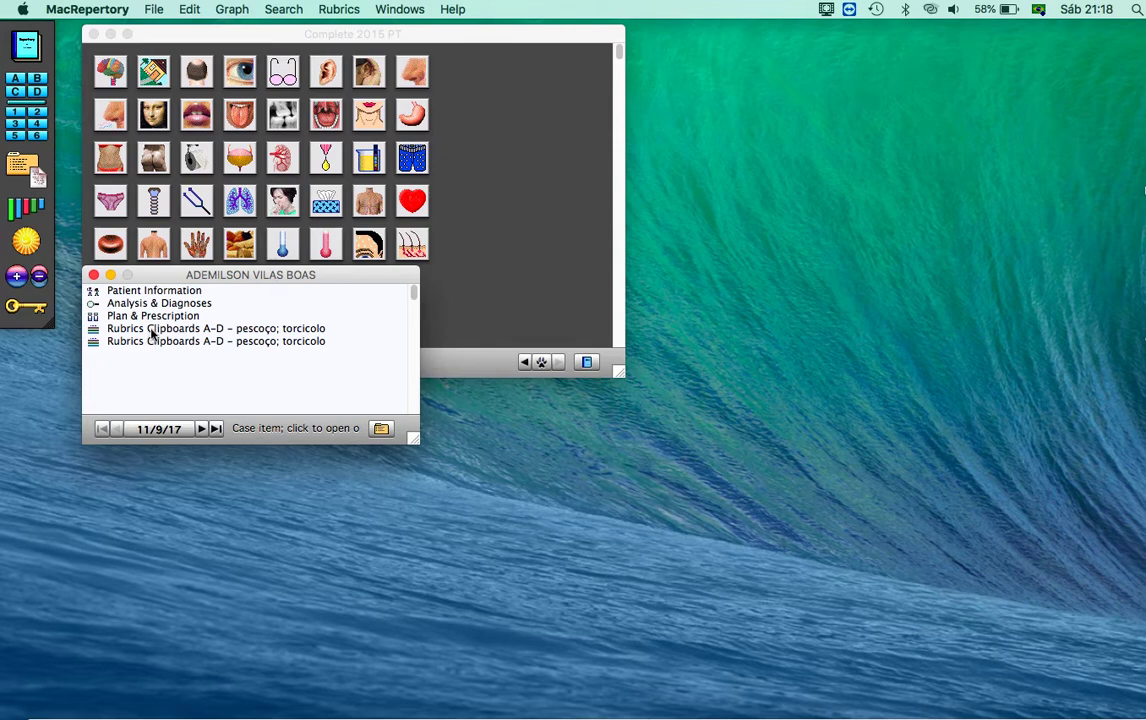
pyautogui.click(153, 331)
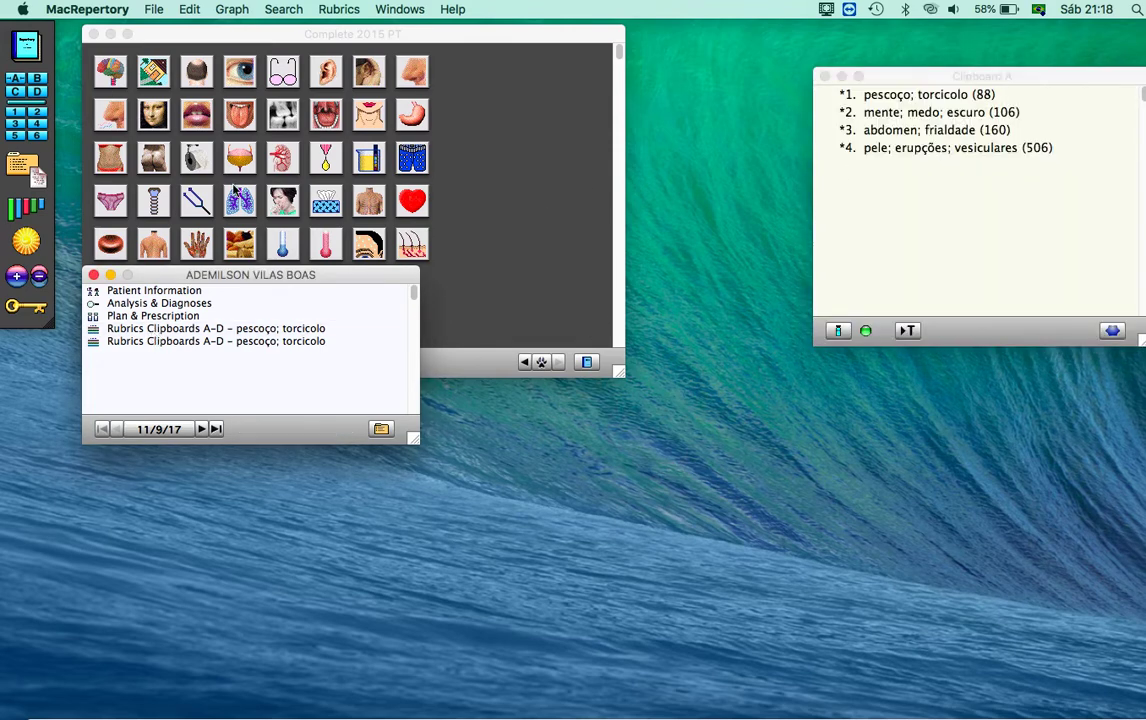
pyautogui.click(823, 77)
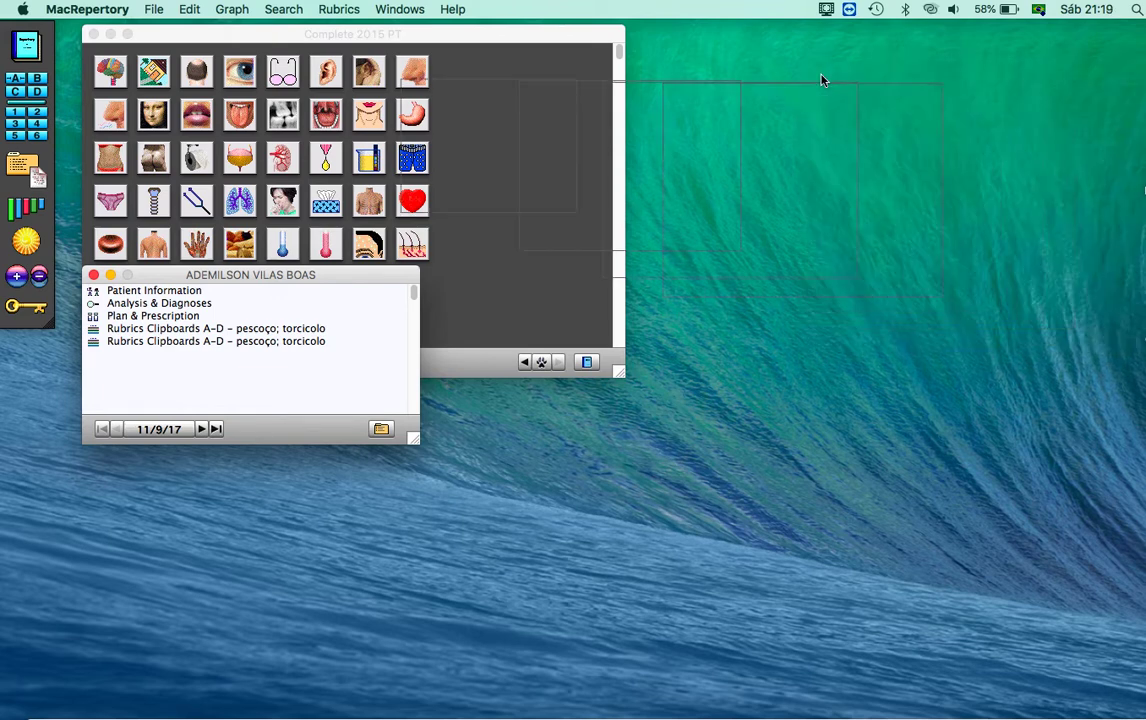
# - Graph the remedies across the four clipboard rubrics, then close the graph and Clipboard A
pyautogui.click(188, 332)
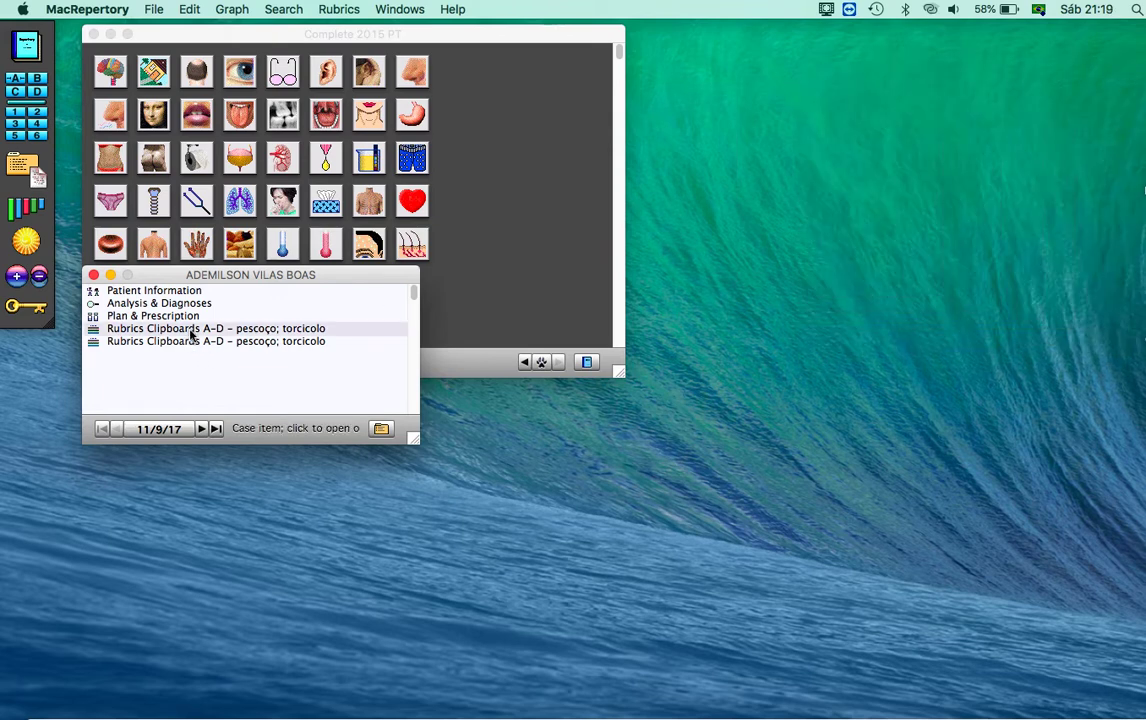
pyautogui.click(18, 209)
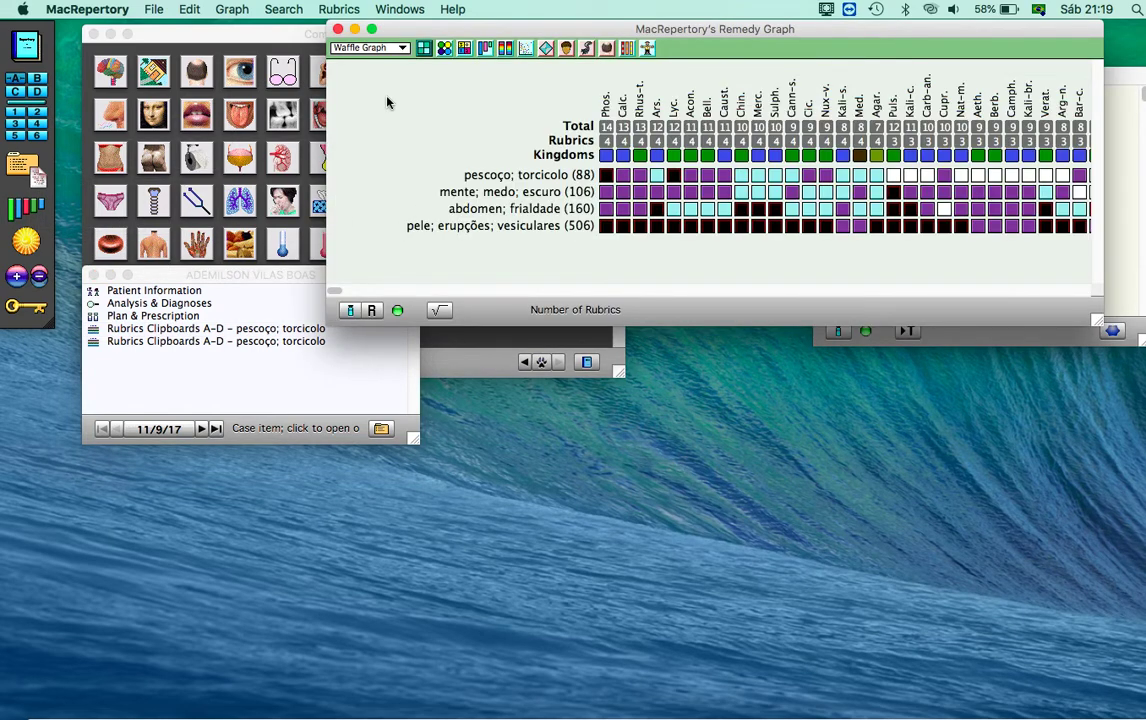
pyautogui.click(338, 30)
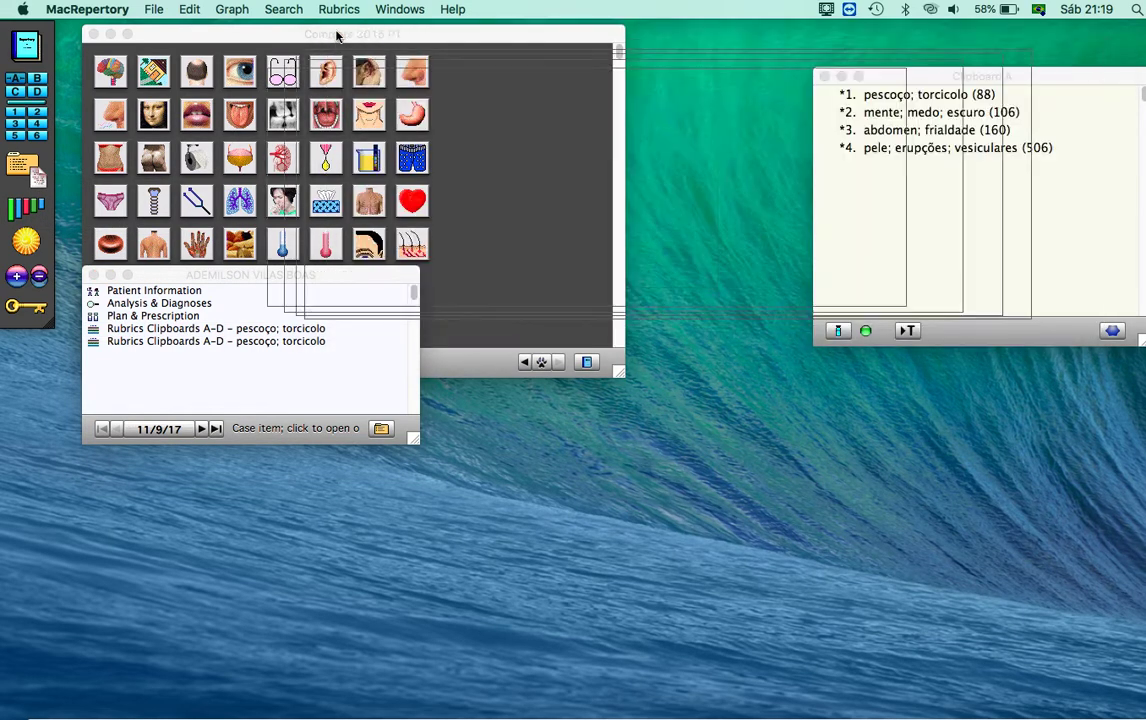
pyautogui.click(823, 77)
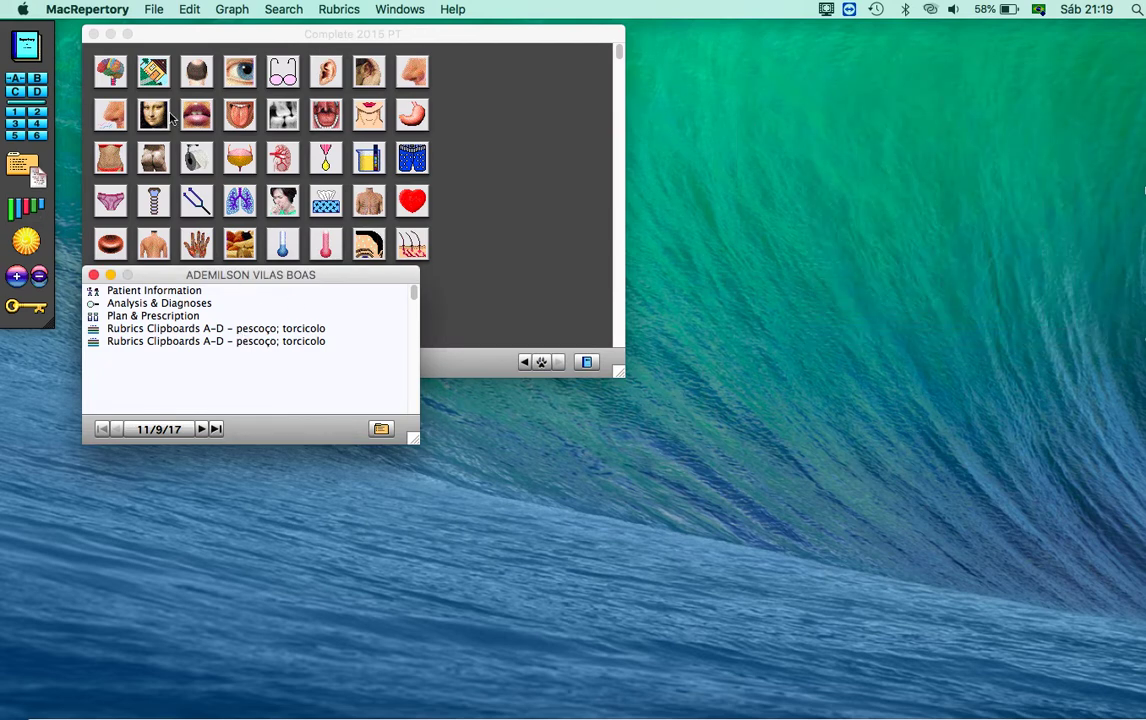
pyautogui.click(155, 10)
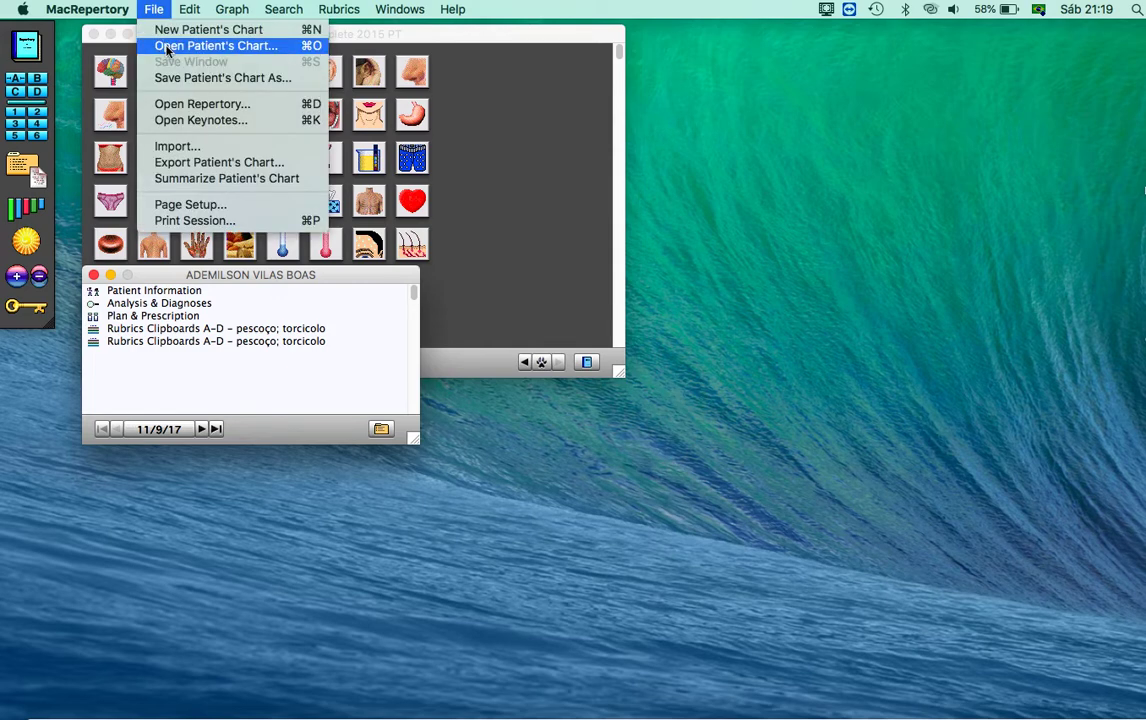
# - Close the patient's case window, leaving only the Complete 2015 PT icon grid
pyautogui.click(241, 110)
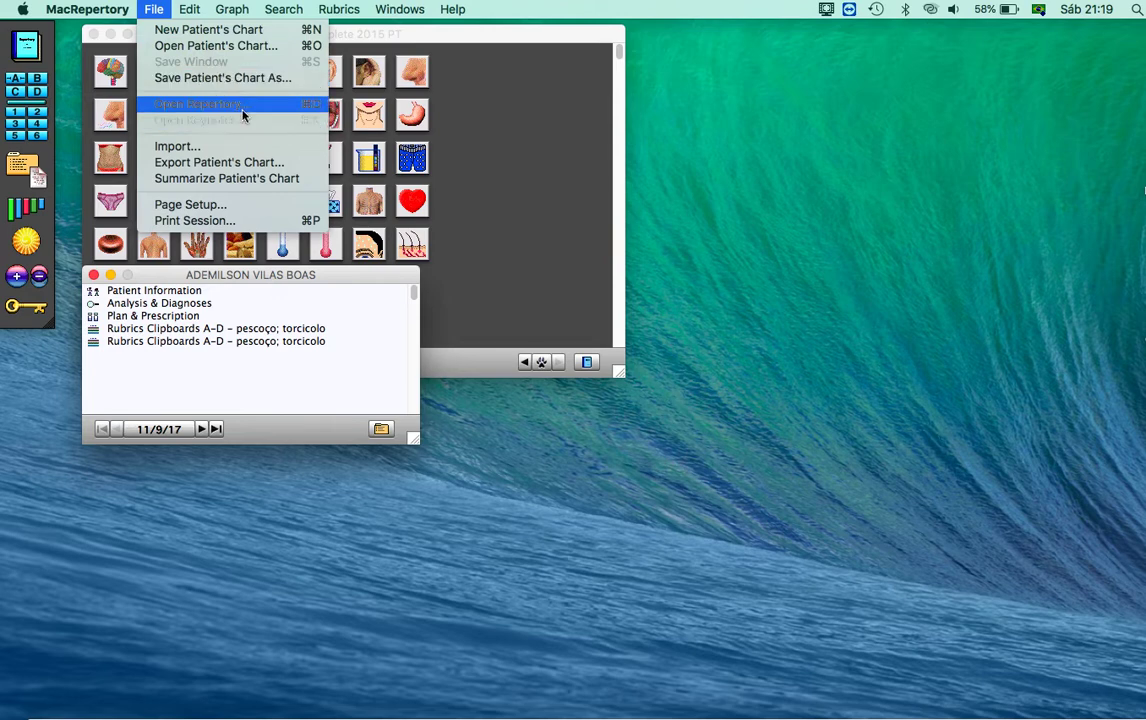
pyautogui.click(95, 284)
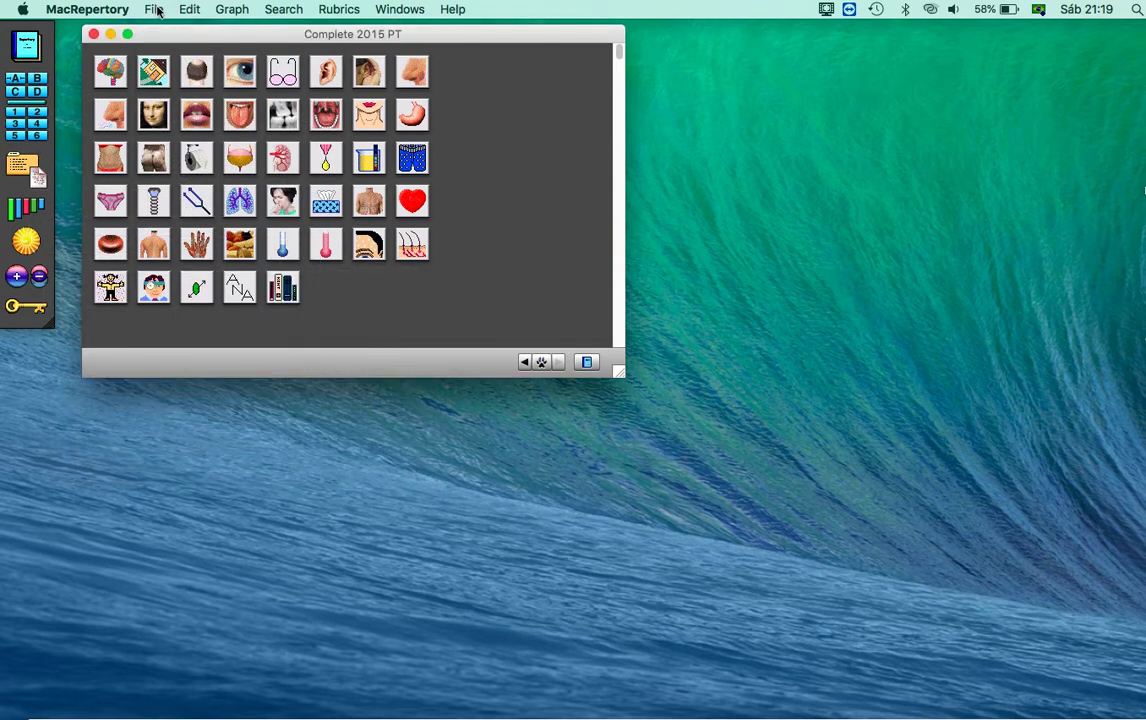
pyautogui.click(155, 10)
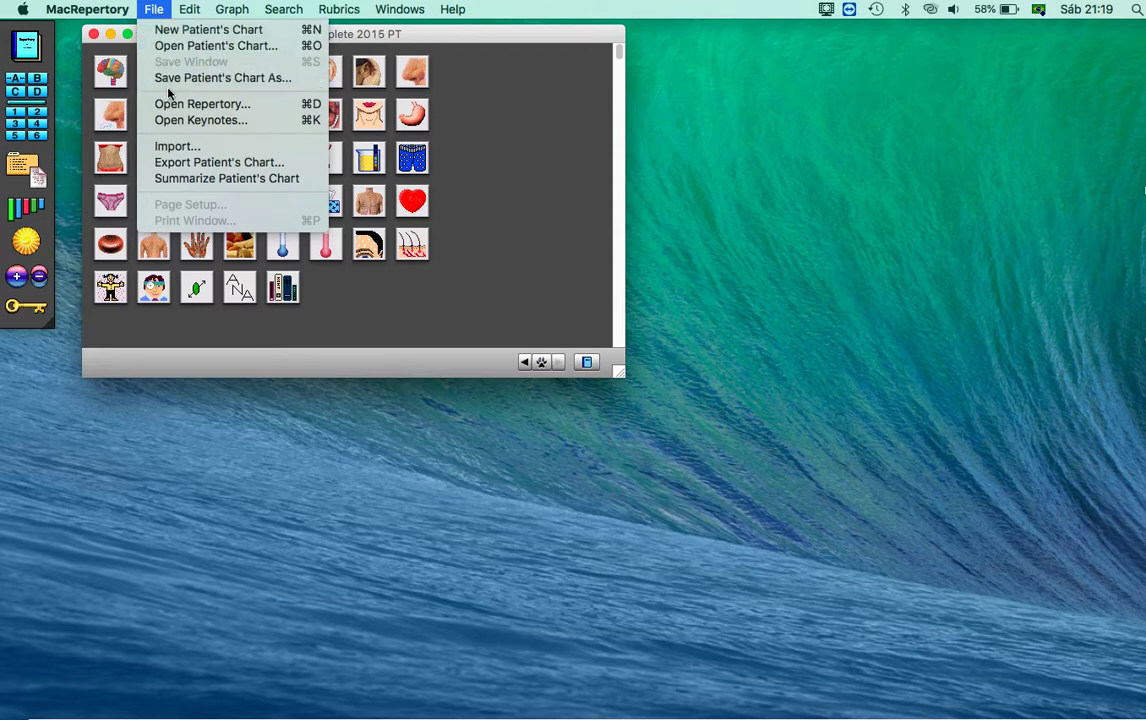
# - Open Hatherly Lacs Repertory.rep from the Repertory Folder list
pyautogui.click(229, 106)
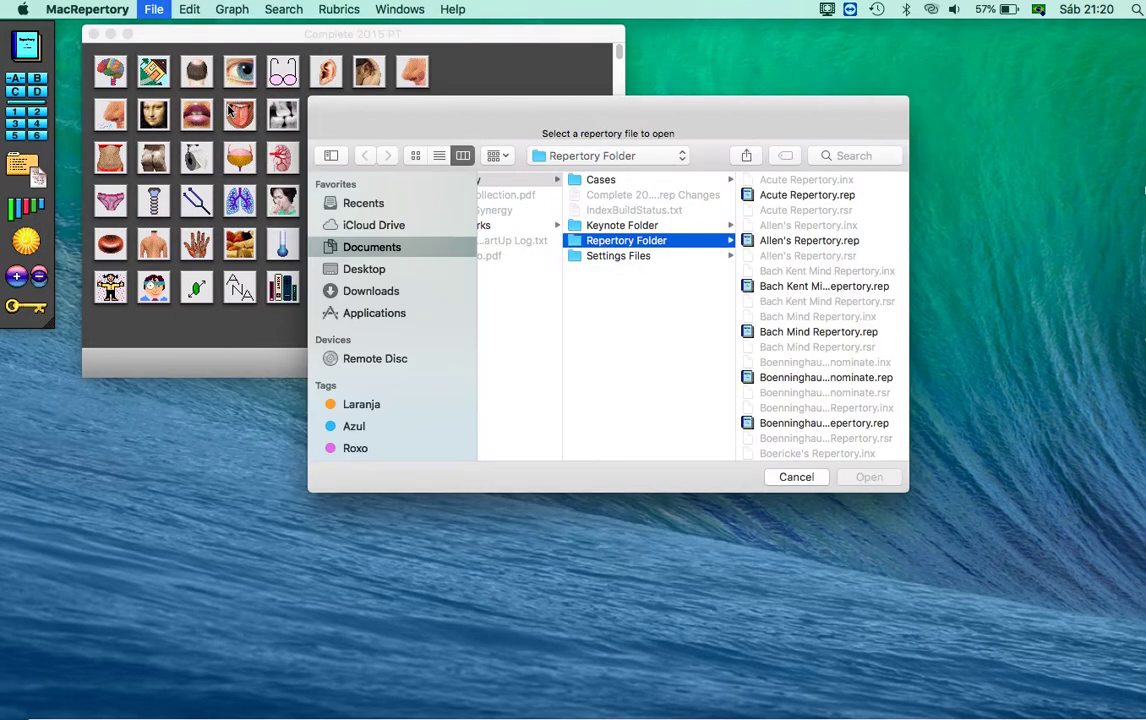
pyautogui.scroll(-15, 851, 339)
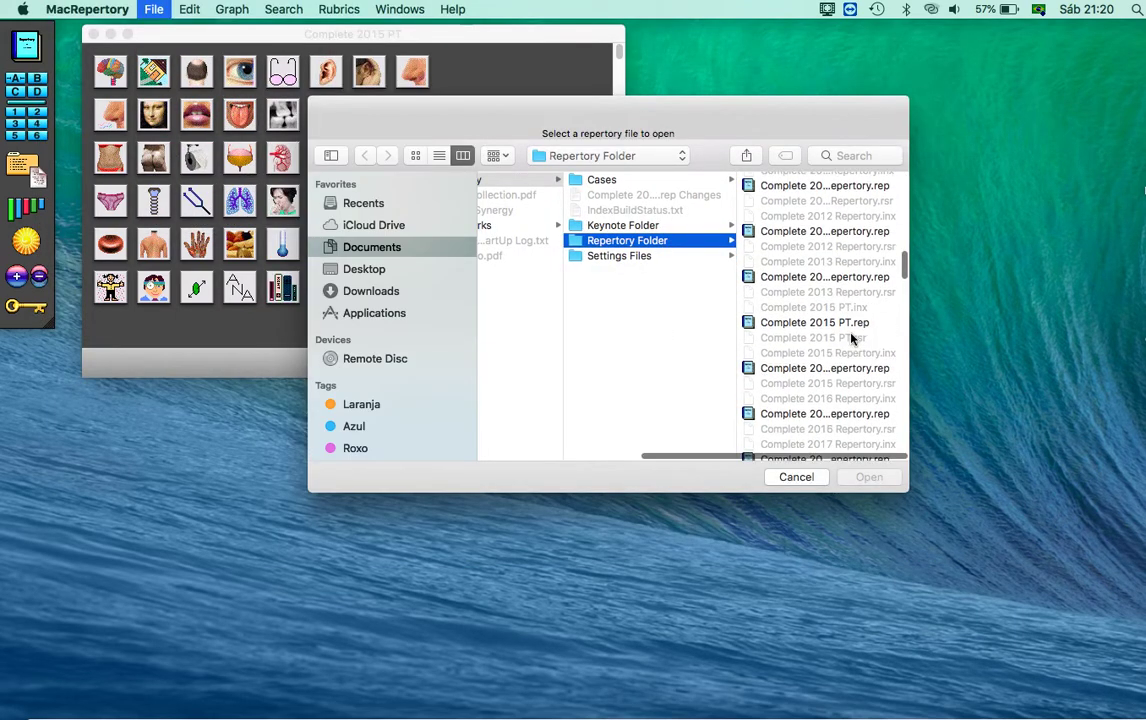
pyautogui.scroll(-20, 851, 339)
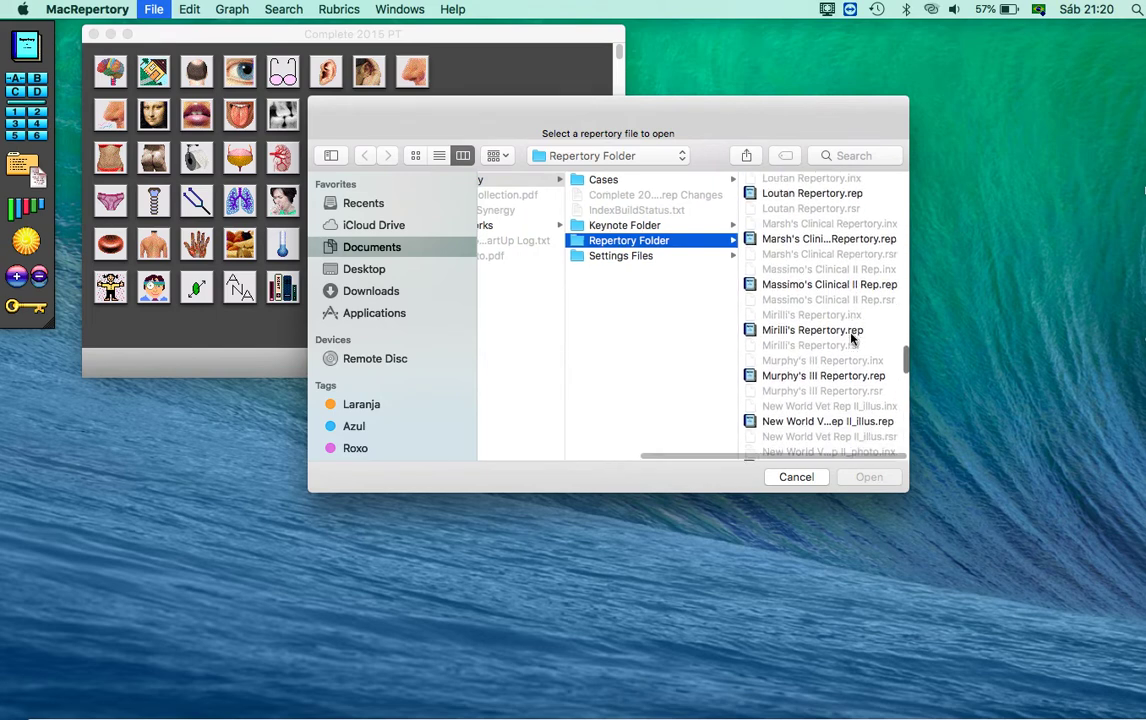
pyautogui.scroll(-10, 851, 339)
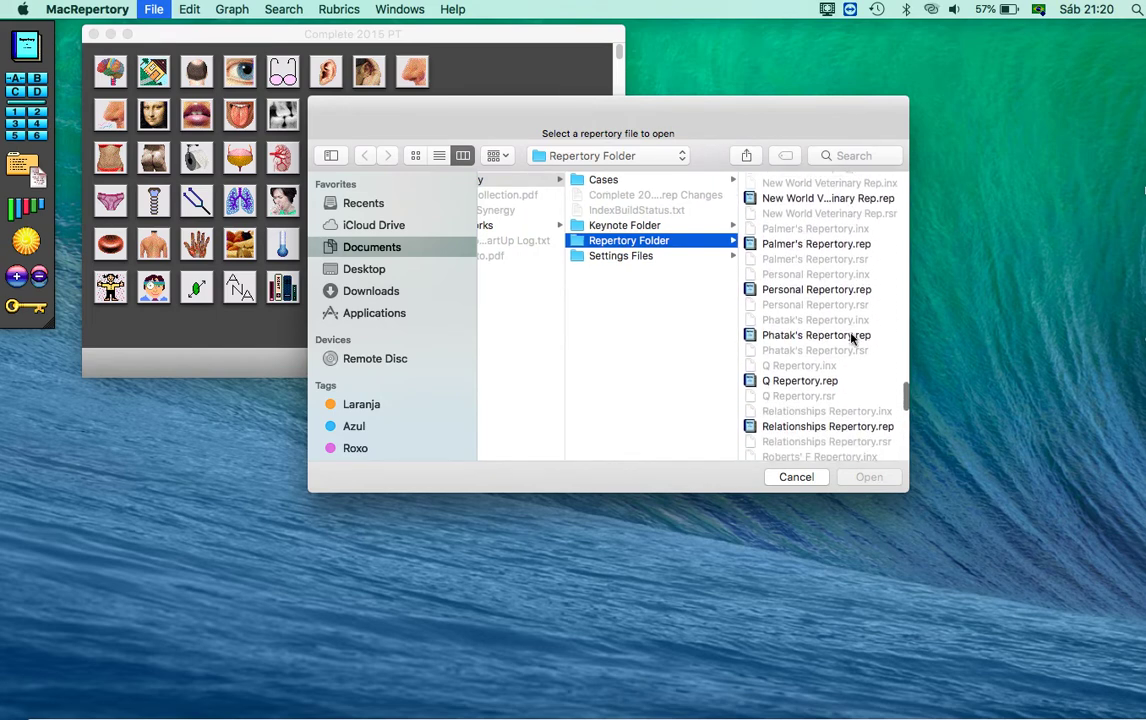
pyautogui.scroll(-10, 851, 339)
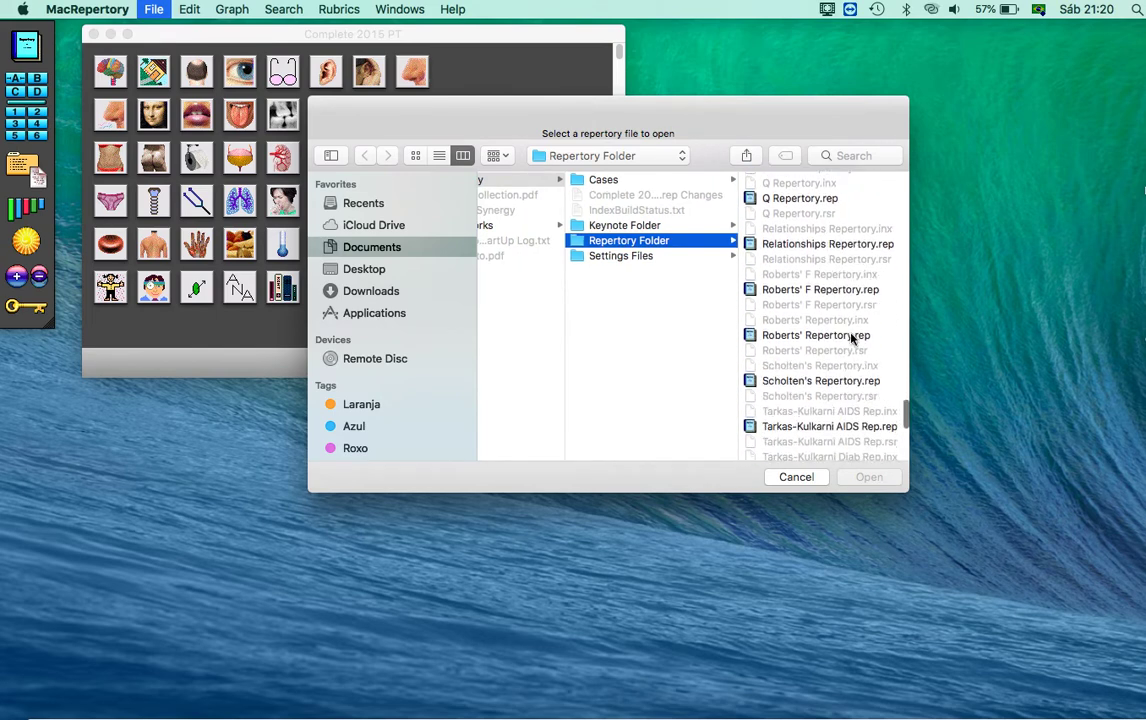
pyautogui.scroll(-5, 851, 339)
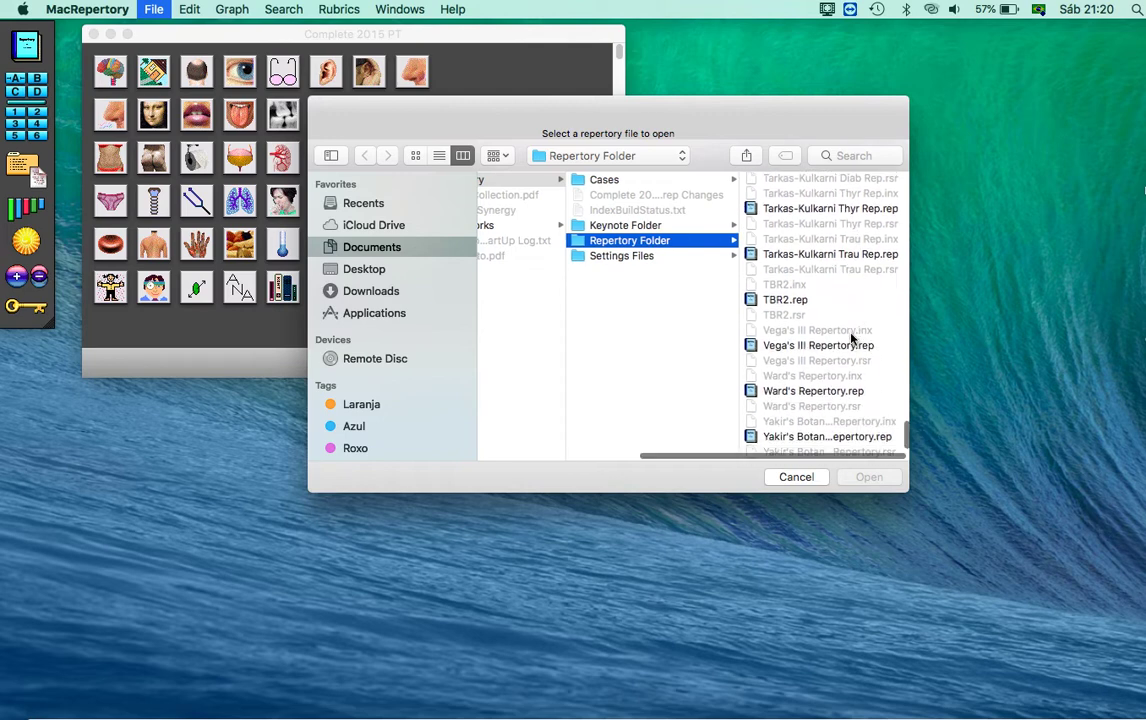
pyautogui.scroll(20, 851, 339)
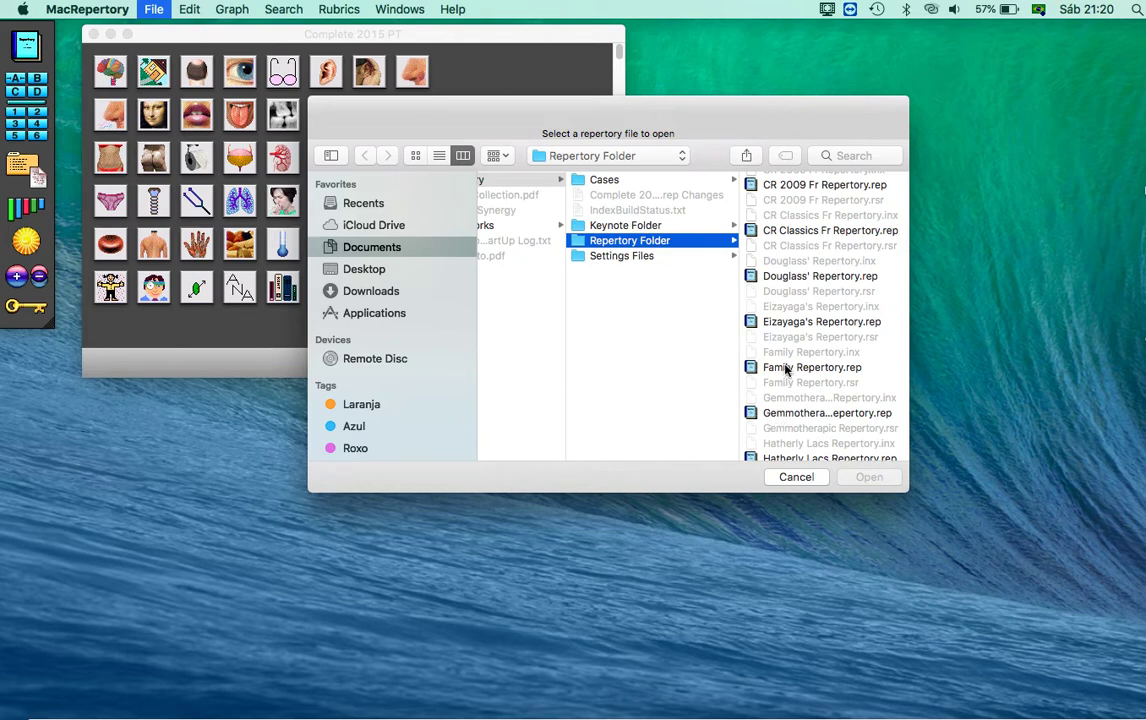
pyautogui.scroll(-3, 778, 375)
pyautogui.doubleClick(778, 384)
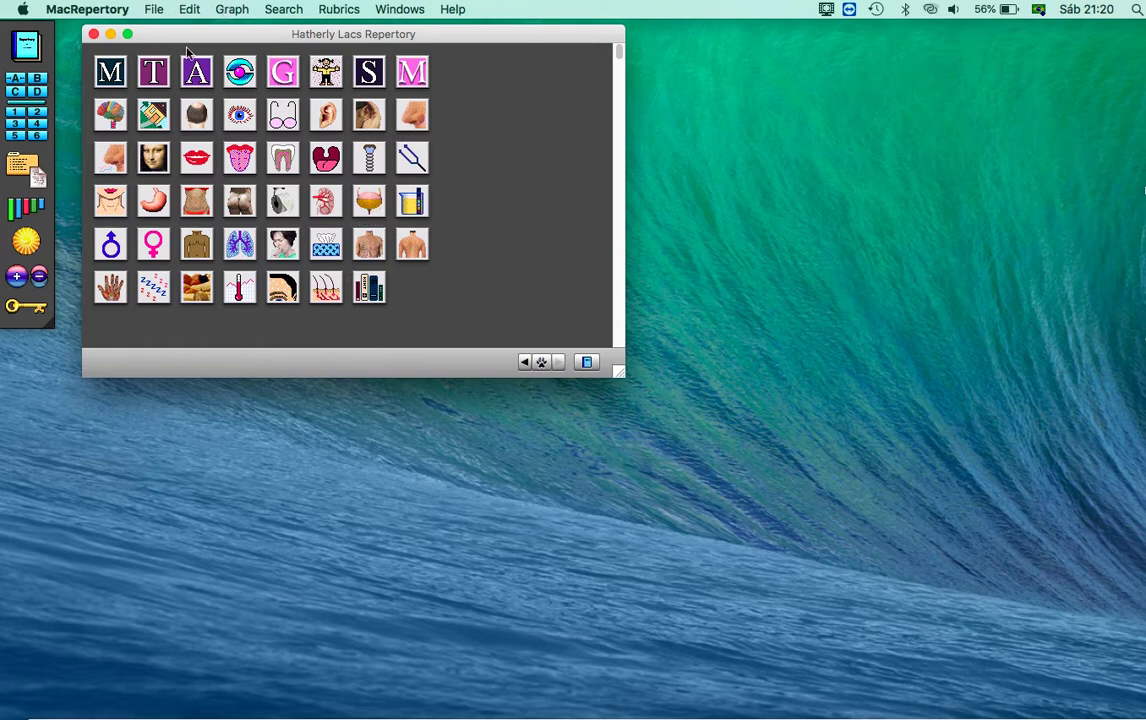
# - Switch the repertory pop-up back to Complete 2015 PT
pyautogui.click(587, 362)
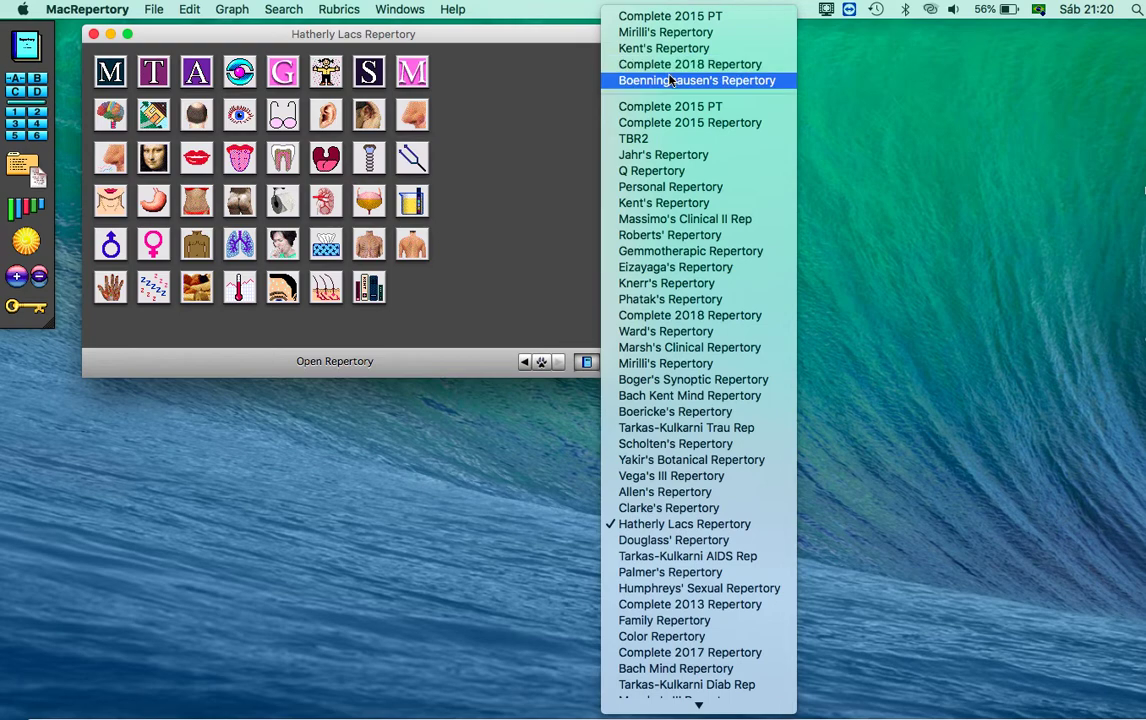
pyautogui.click(670, 108)
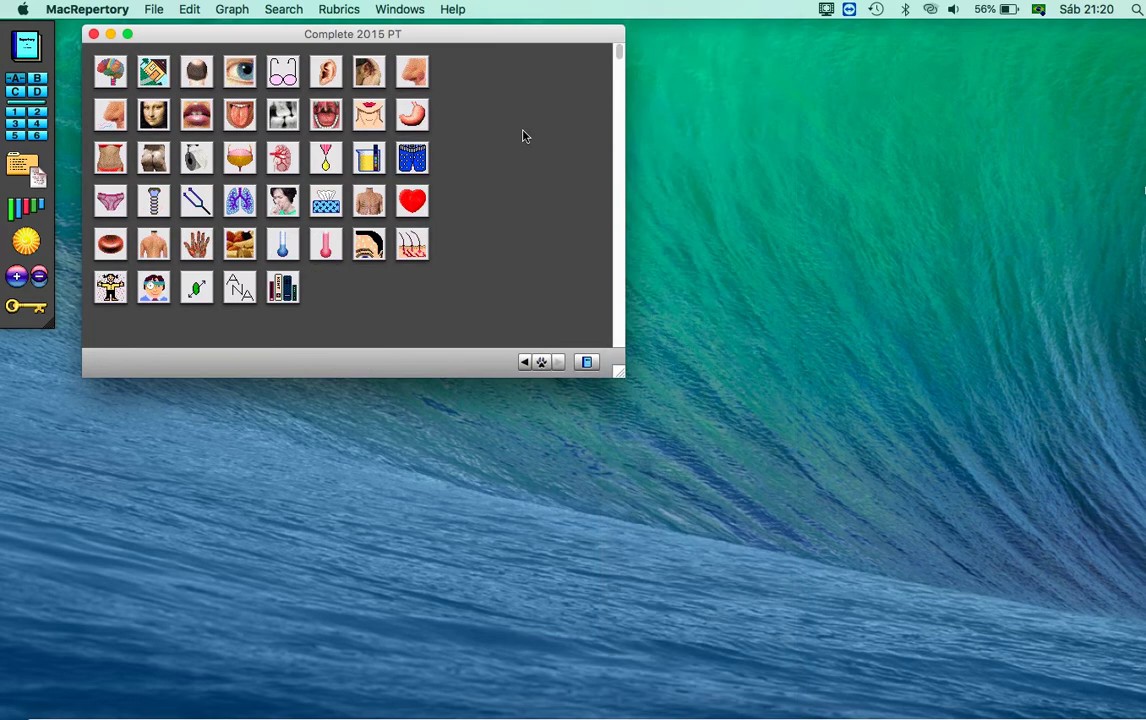
pyautogui.click(154, 10)
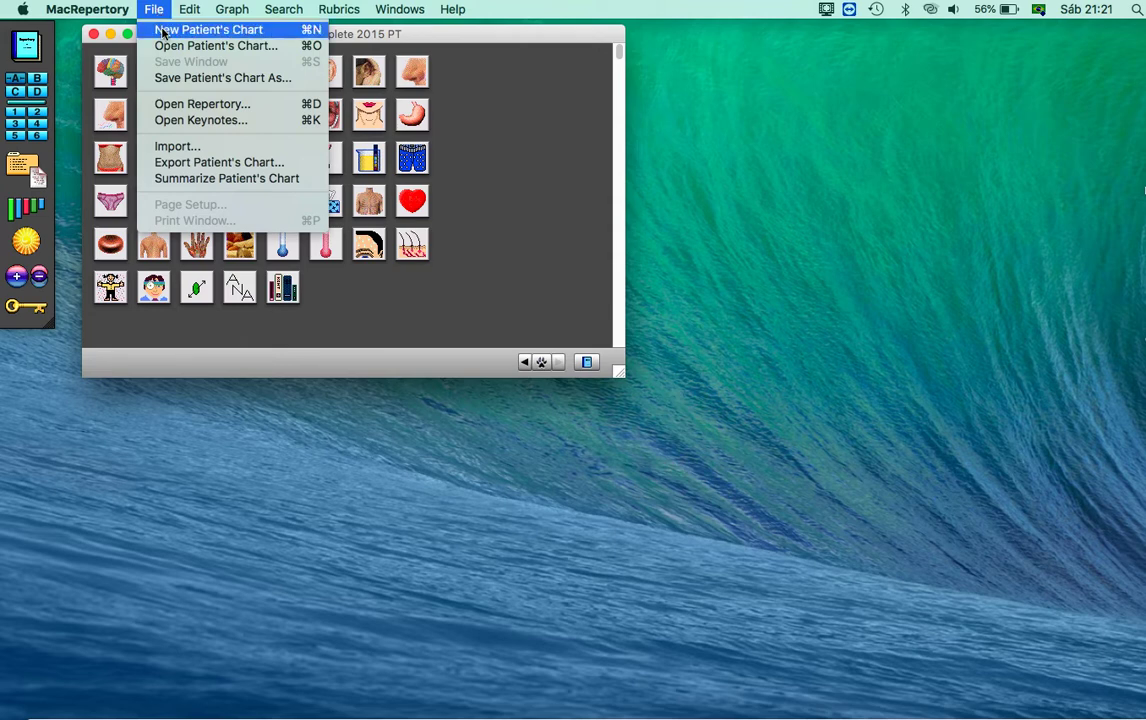
pyautogui.click(183, 182)
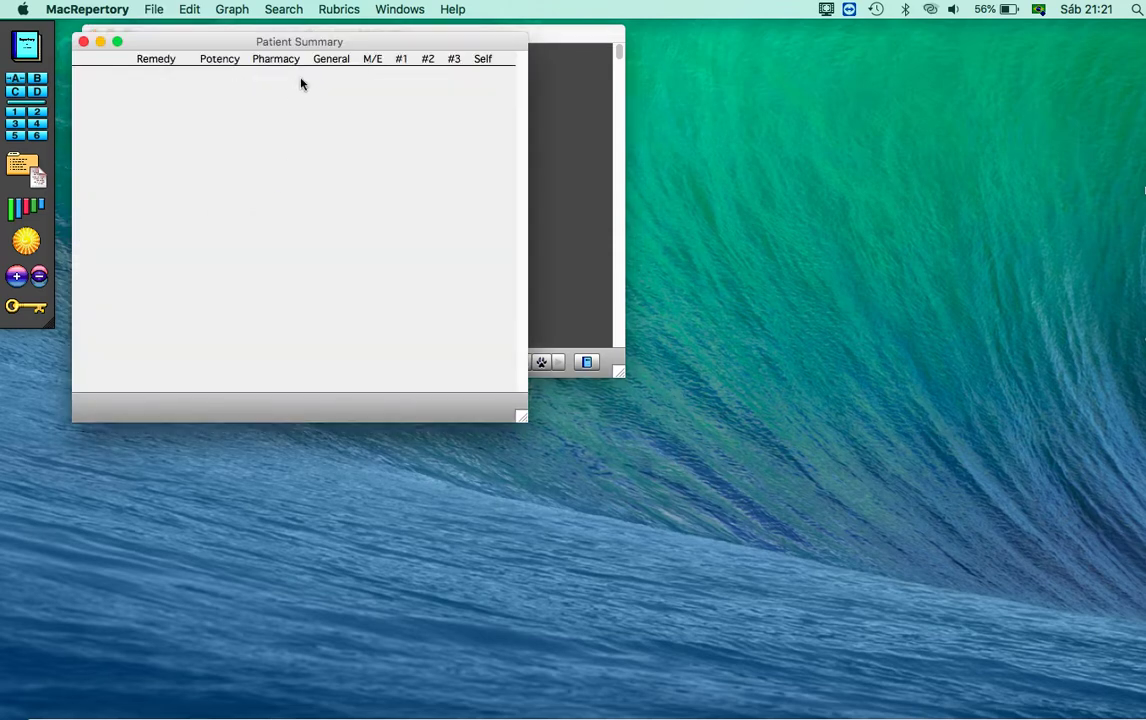
pyautogui.click(84, 42)
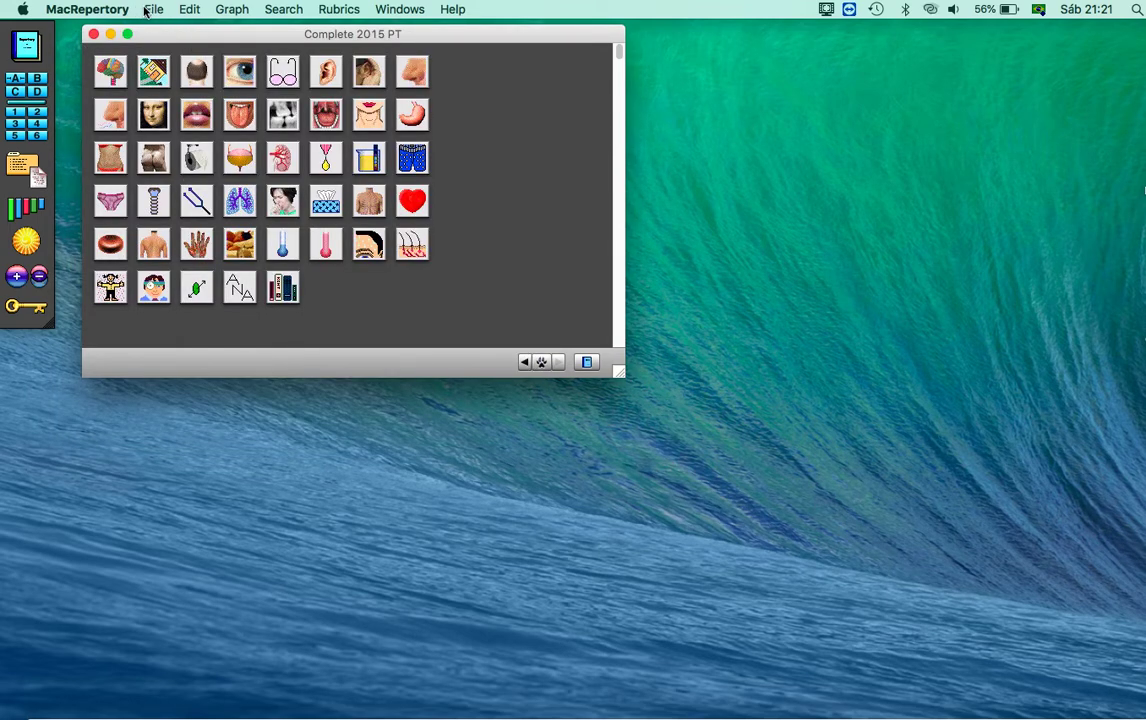
# - Open the mente chapter rubric list and set Rubric Size to 16 point
pyautogui.click(190, 12)
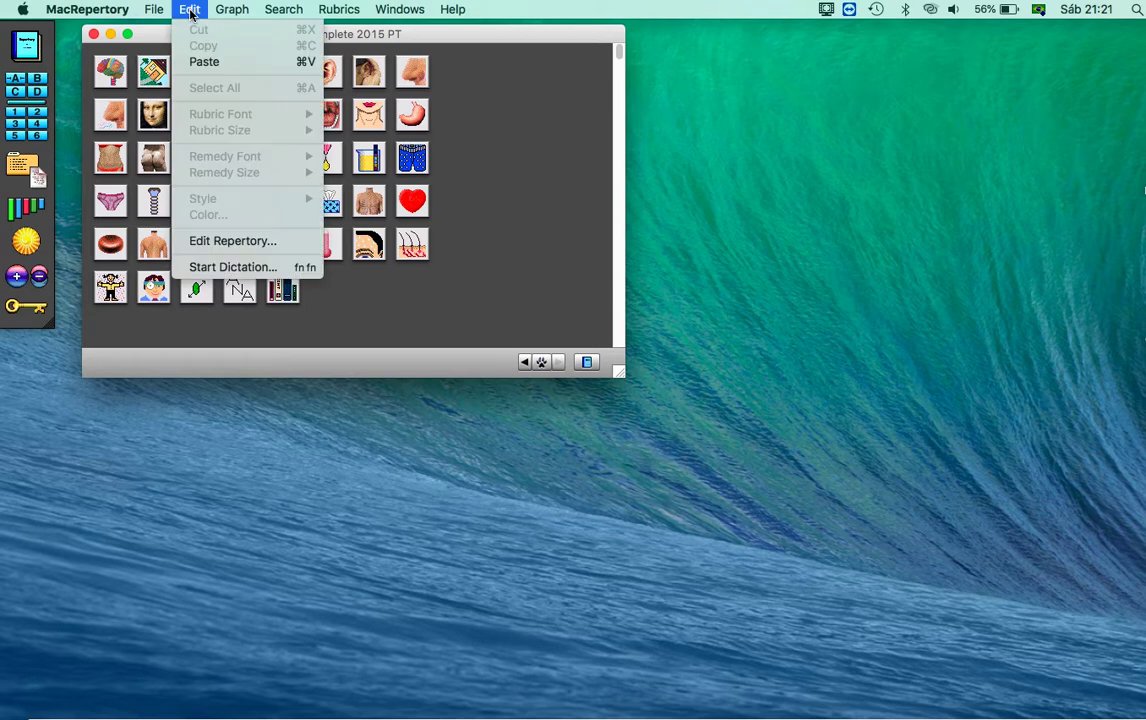
pyautogui.click(191, 14)
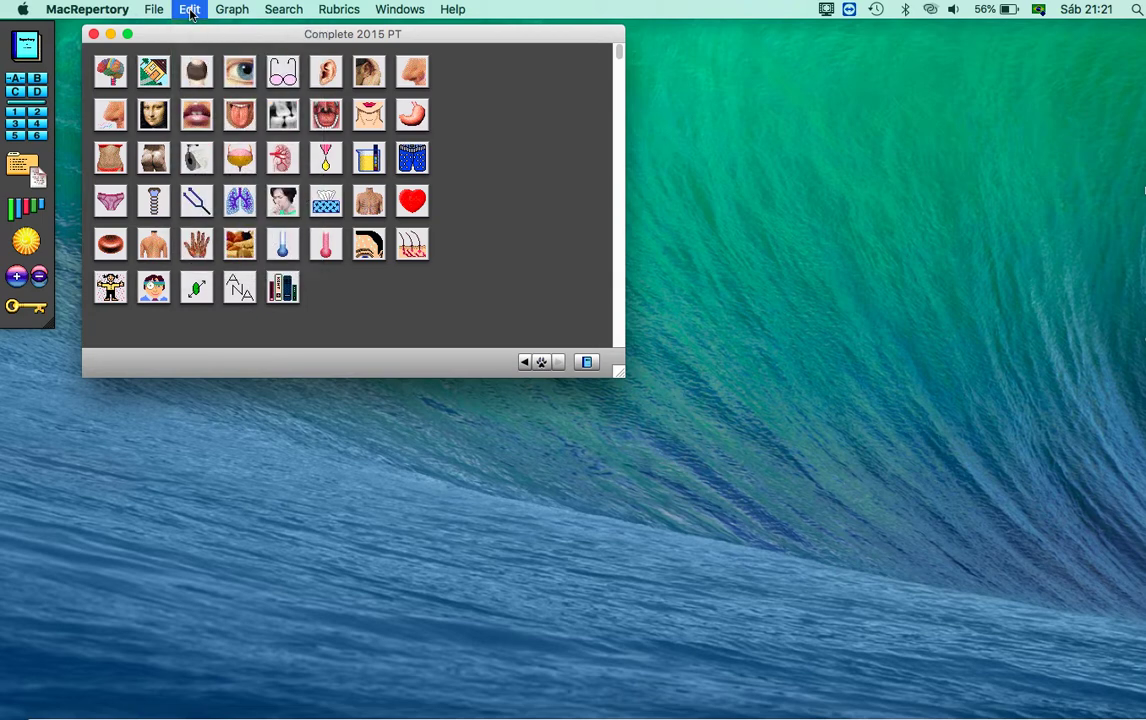
pyautogui.doubleClick(112, 74)
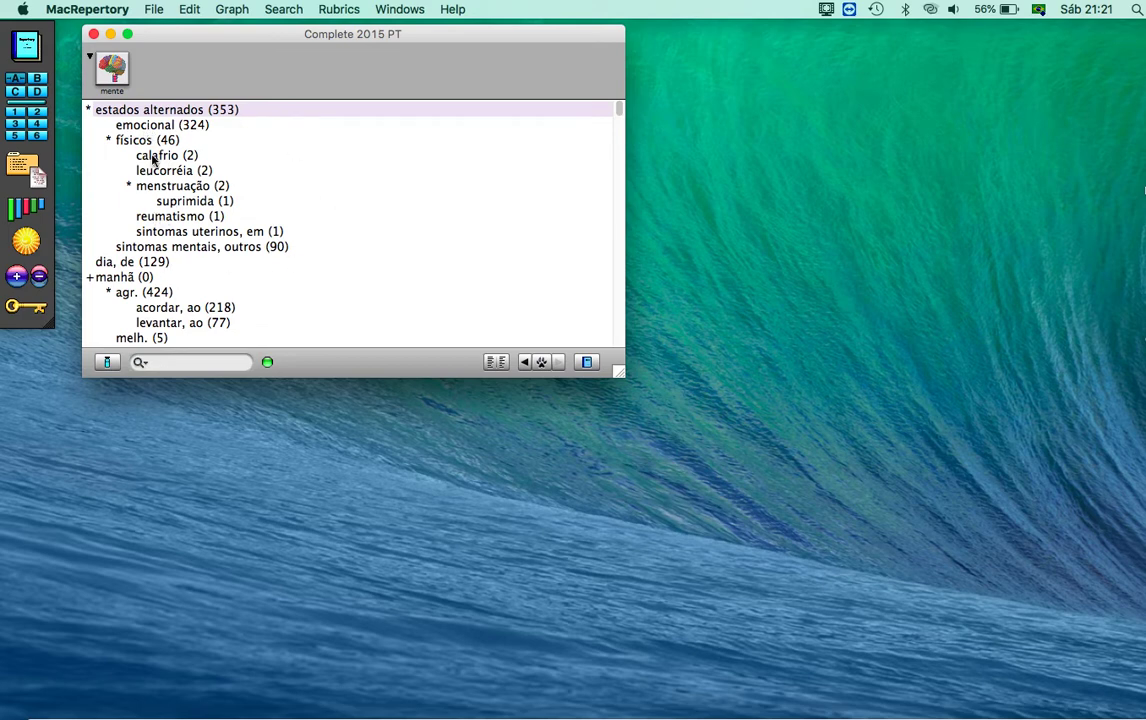
pyautogui.click(191, 10)
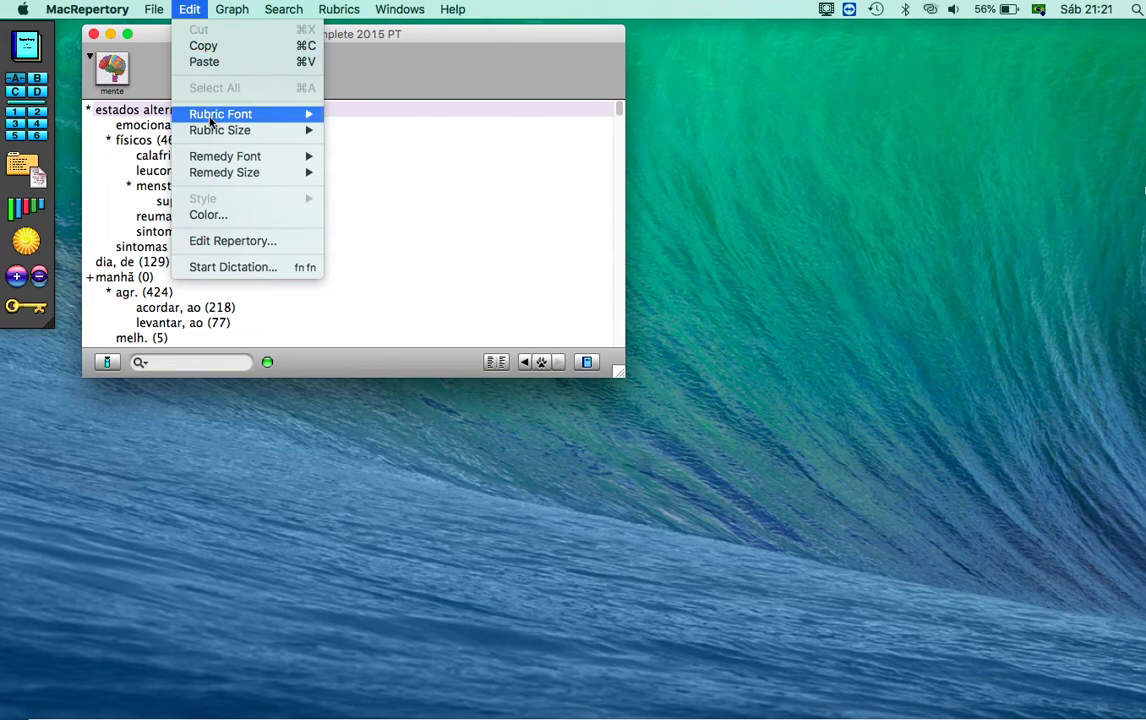
pyautogui.moveTo(224, 120)
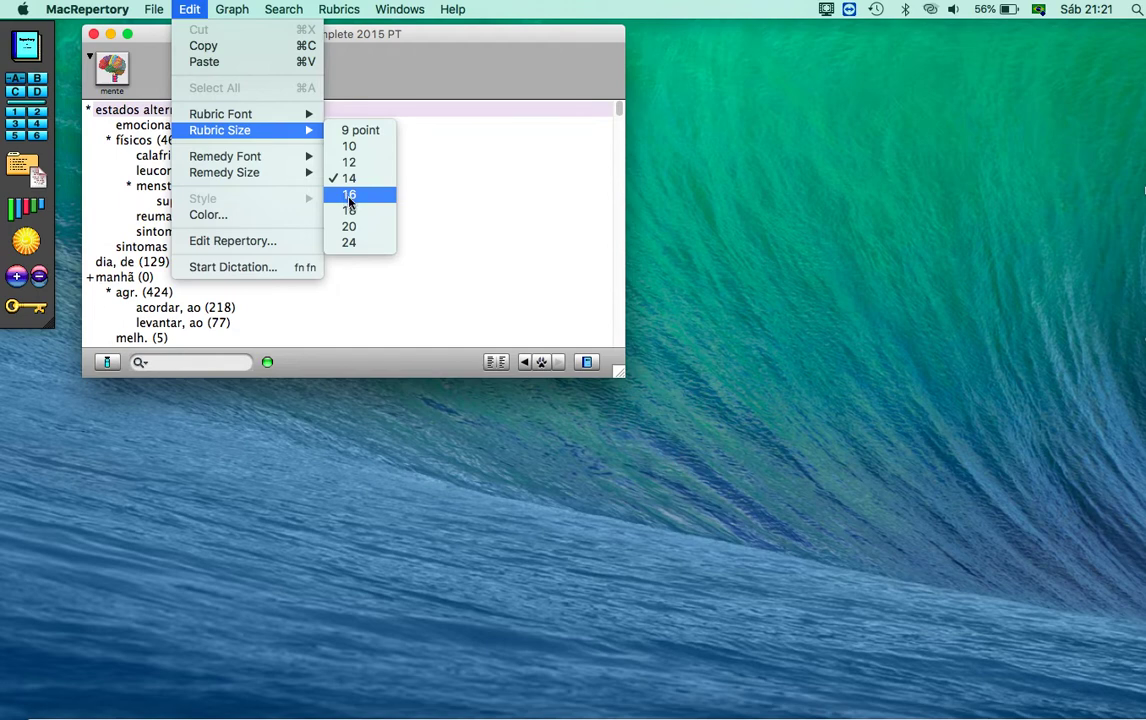
pyautogui.click(349, 197)
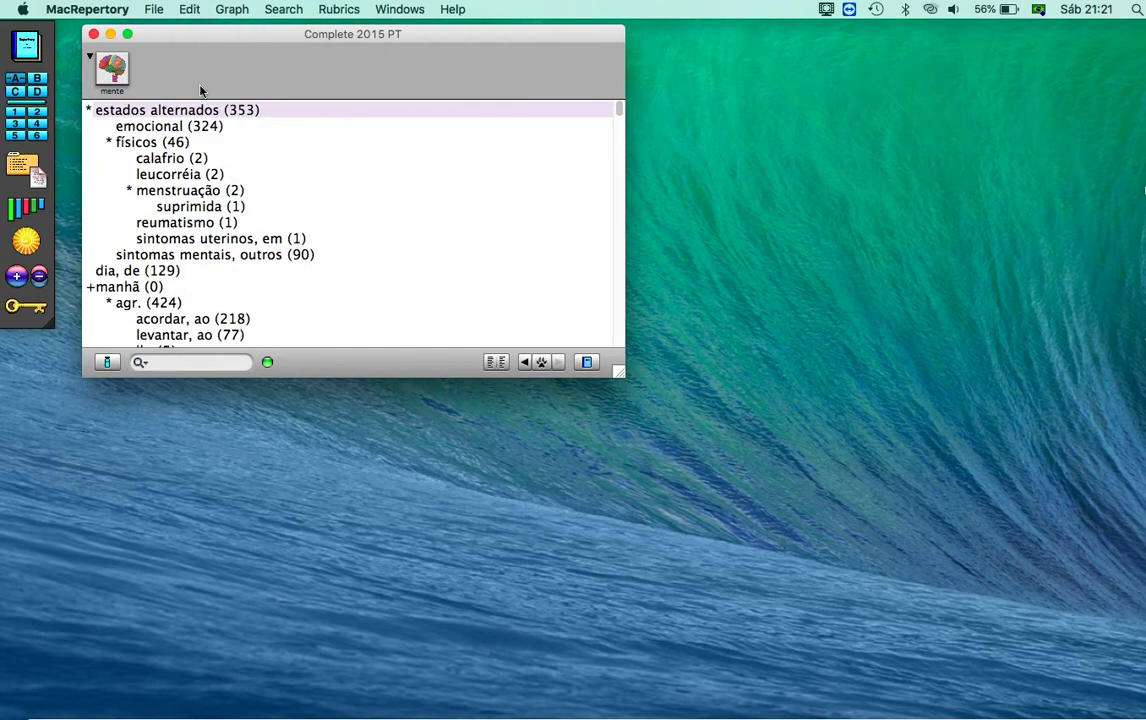
# - Try rubric size 18 and remedy size 14, then settle rubric text at 14 point
pyautogui.click(182, 12)
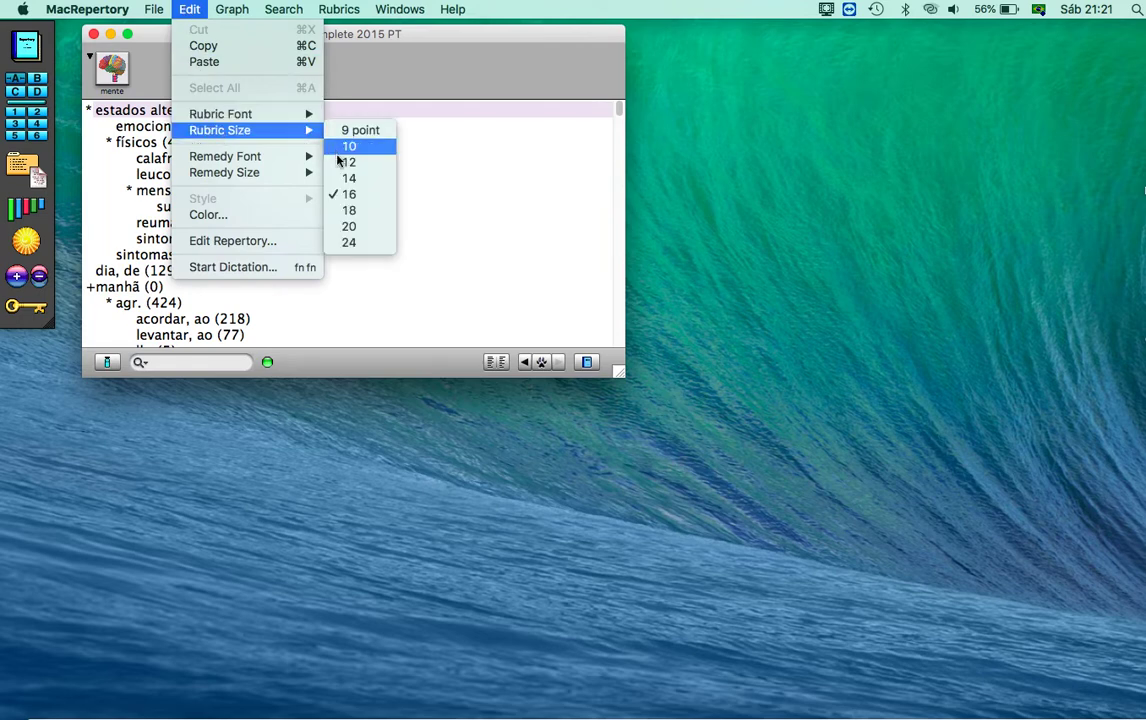
pyautogui.click(330, 208)
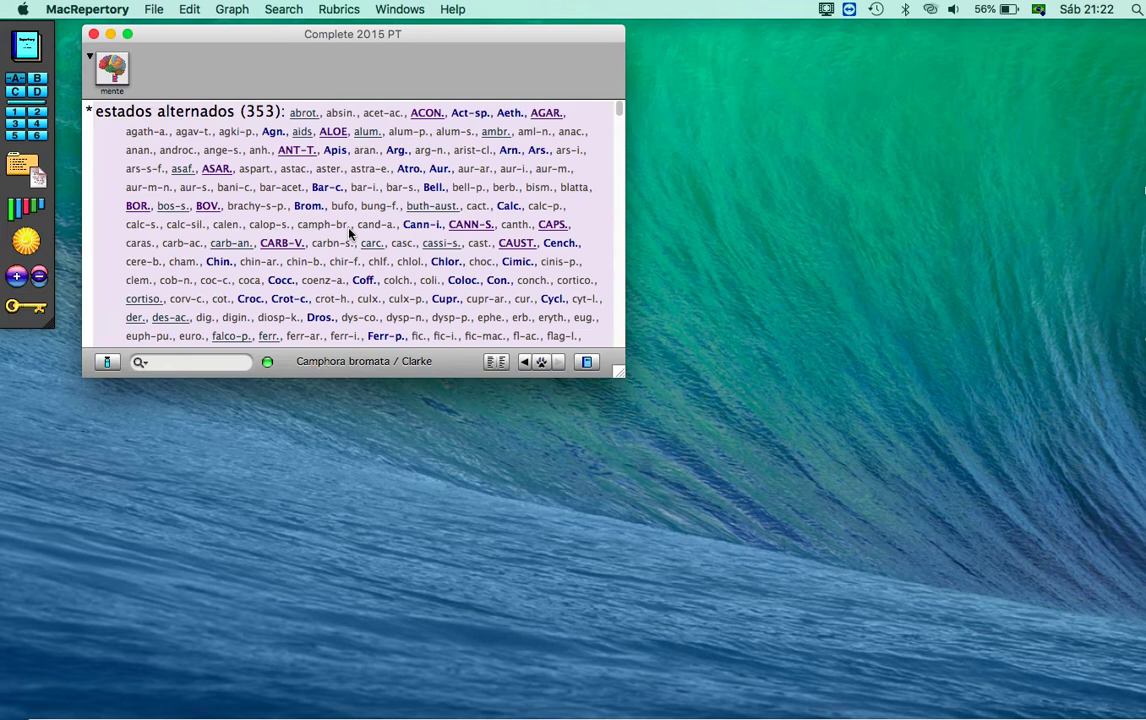
pyautogui.scroll(-10, 349, 234)
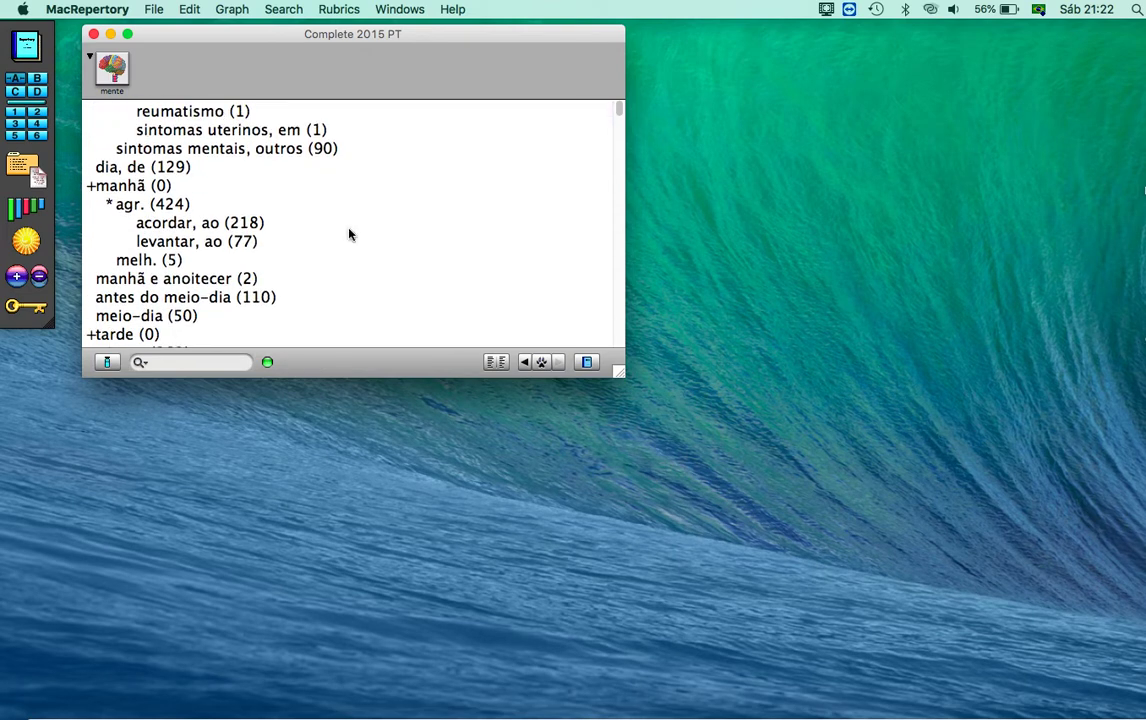
pyautogui.scroll(9, 350, 233)
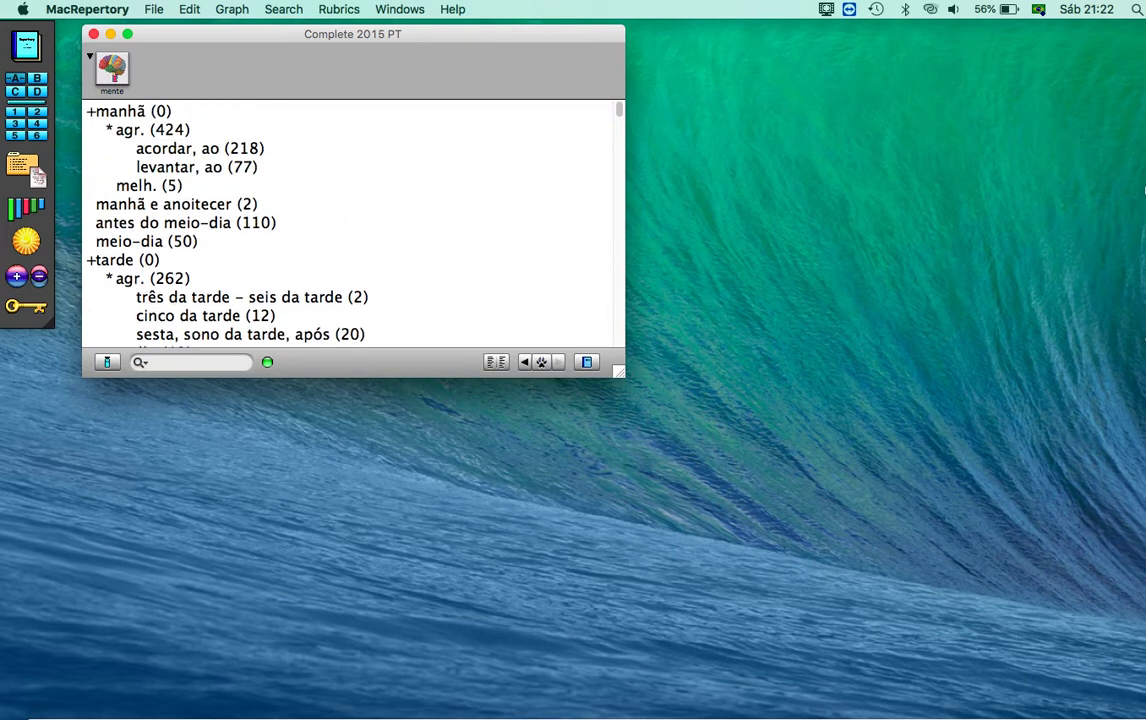
pyautogui.click(153, 10)
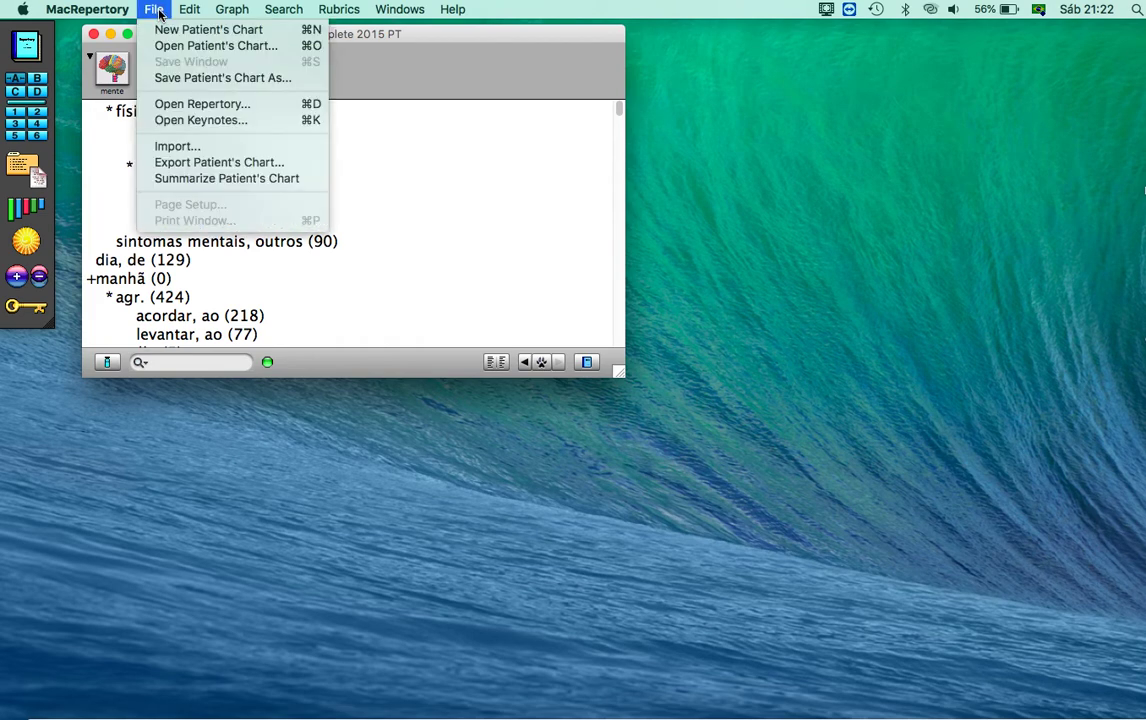
pyautogui.moveTo(193, 15)
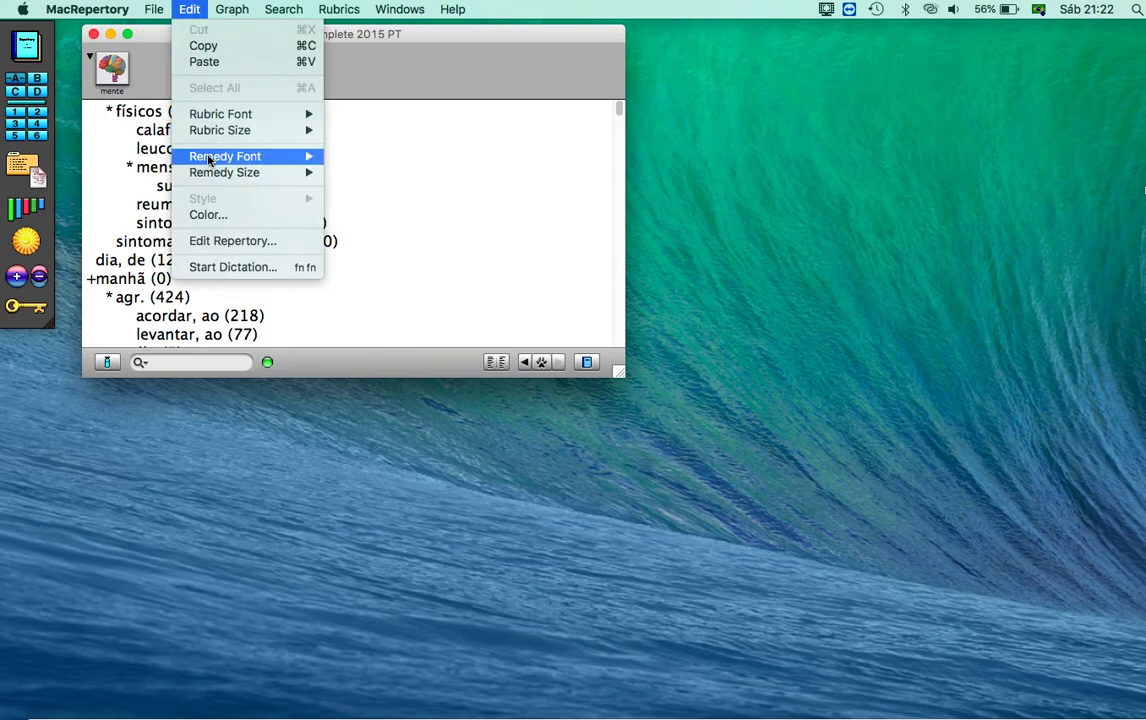
pyautogui.moveTo(232, 172)
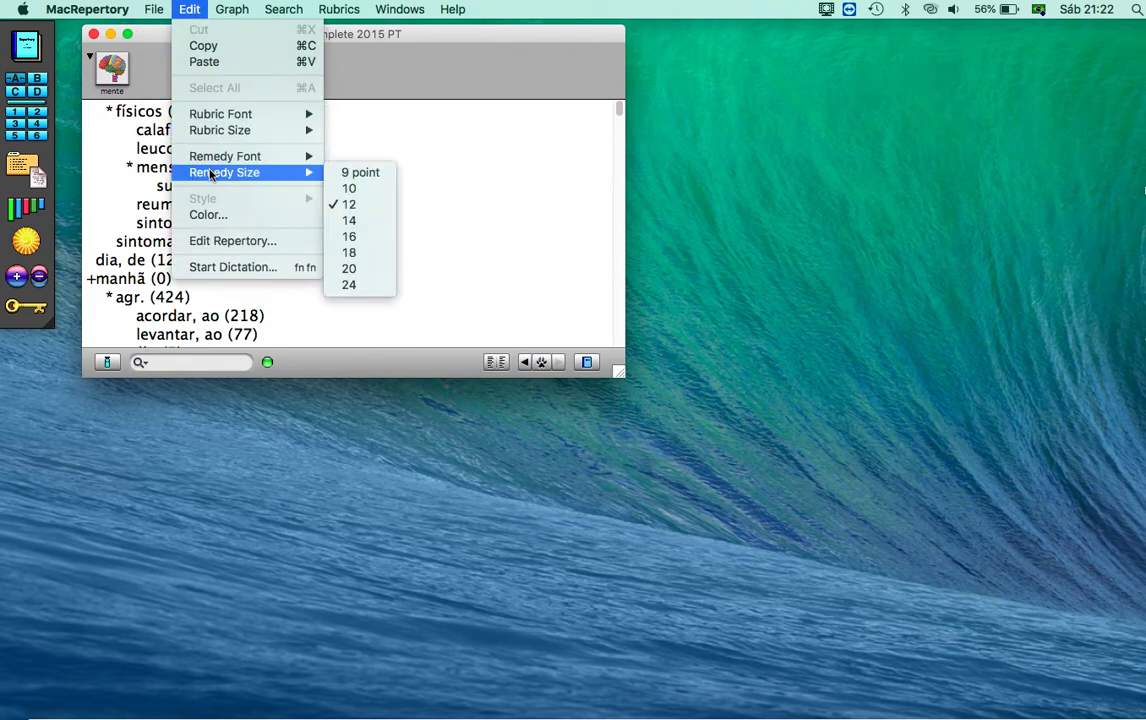
pyautogui.click(357, 221)
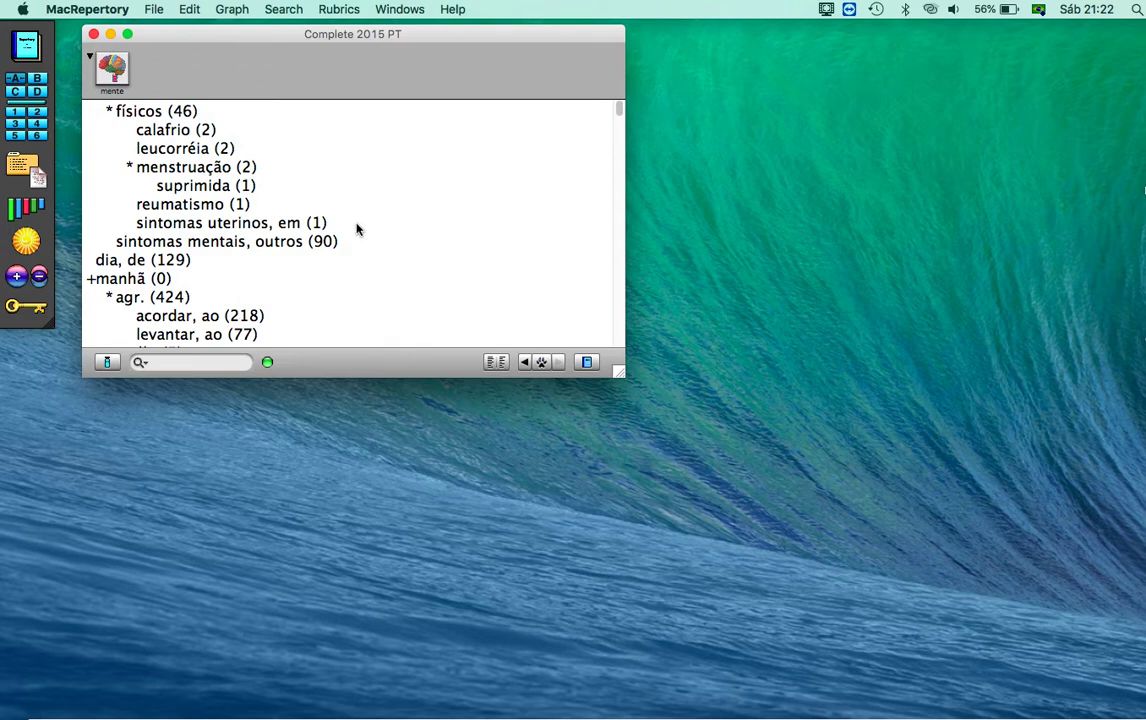
pyautogui.click(190, 10)
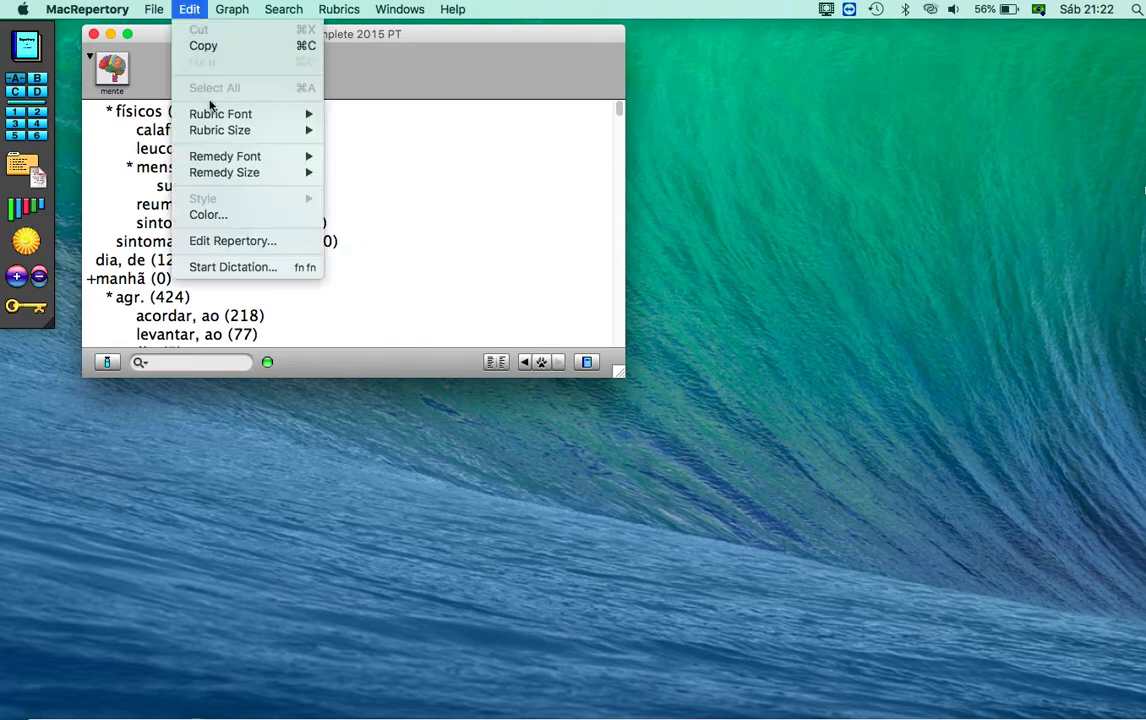
pyautogui.moveTo(218, 128)
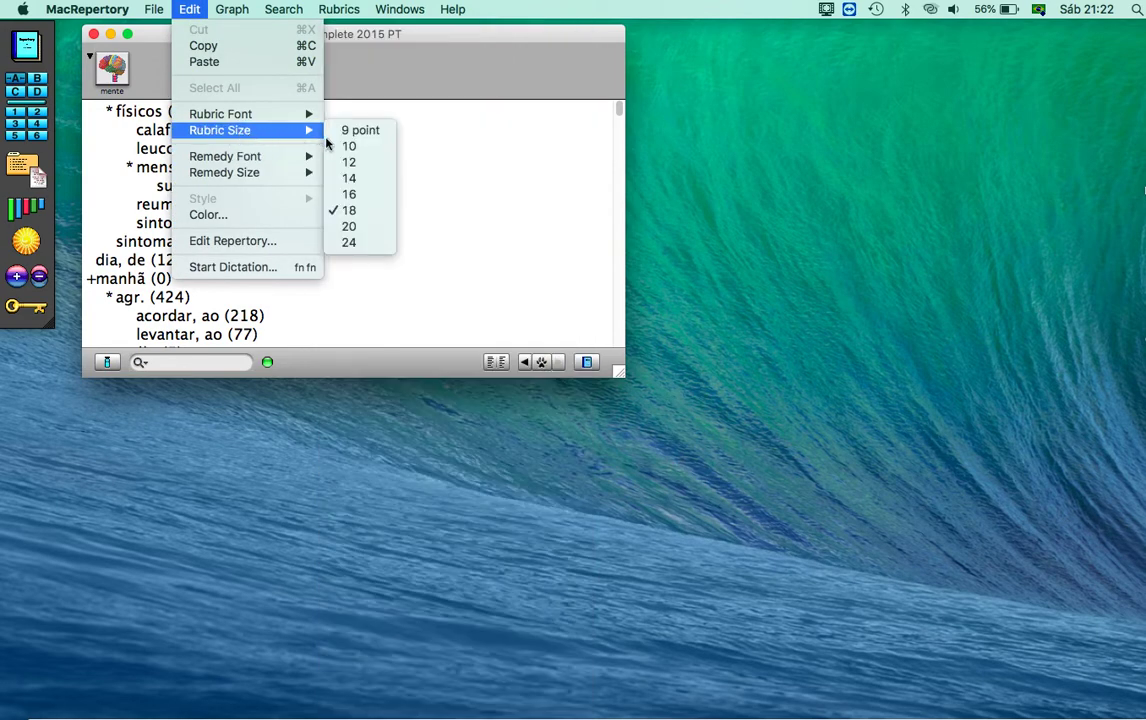
pyautogui.click(347, 182)
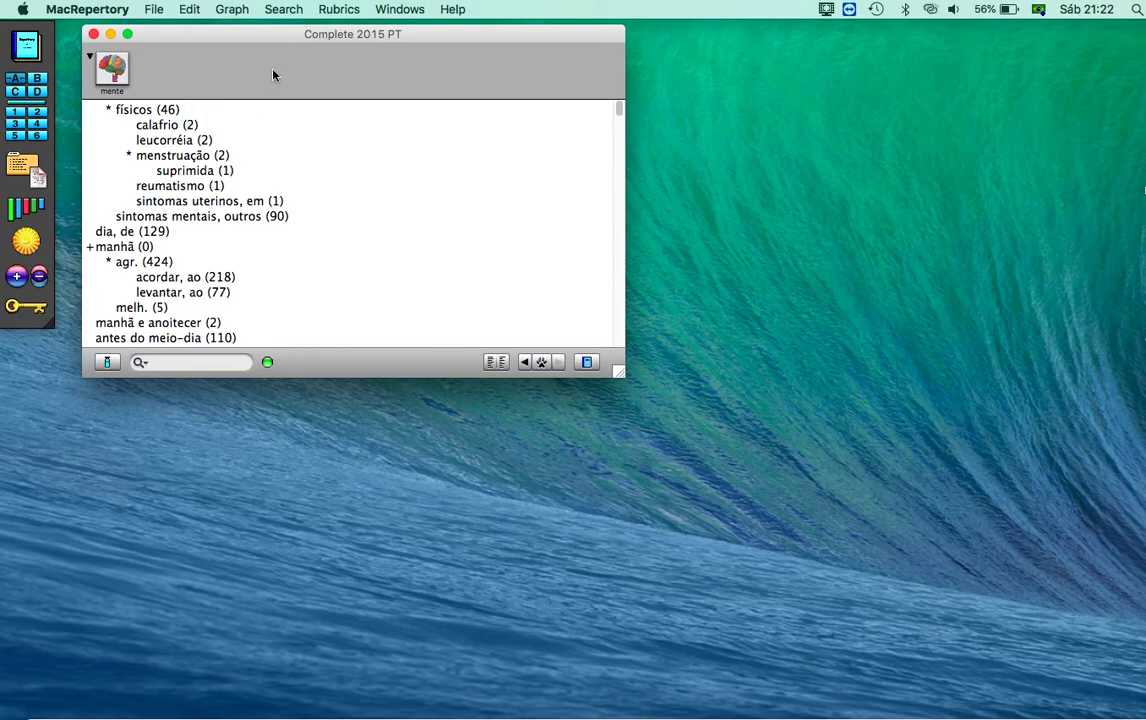
# - Look over the font options without changing them, then set remedy size to 12 point
pyautogui.click(155, 10)
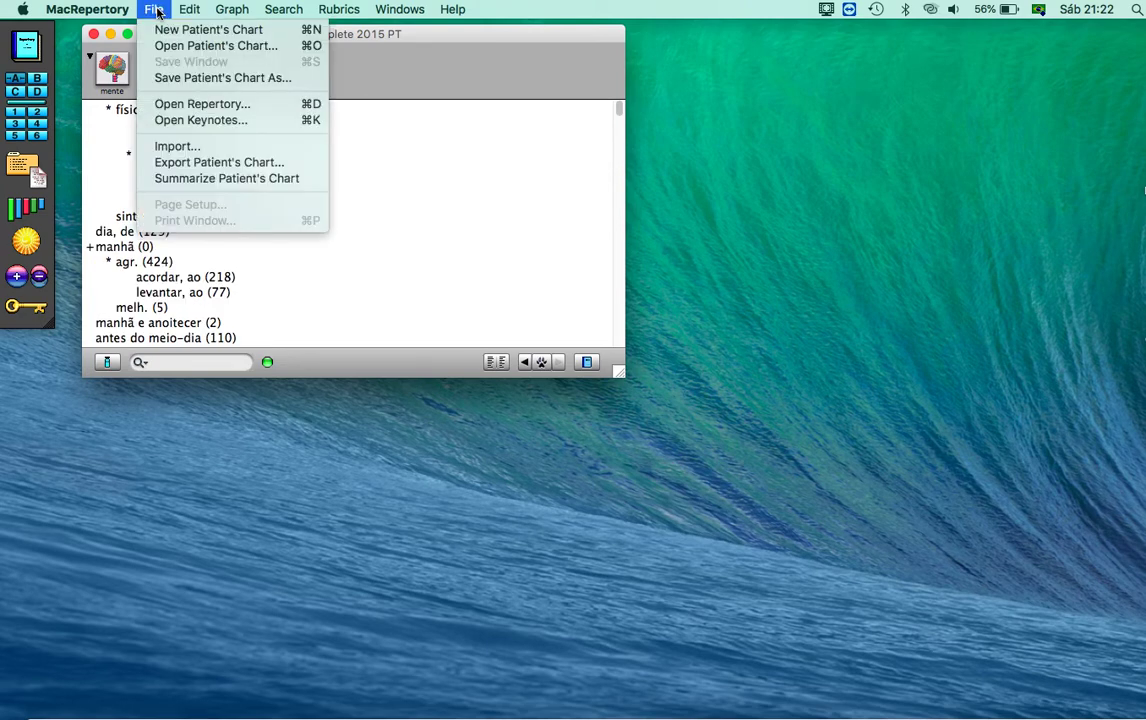
pyautogui.moveTo(189, 14)
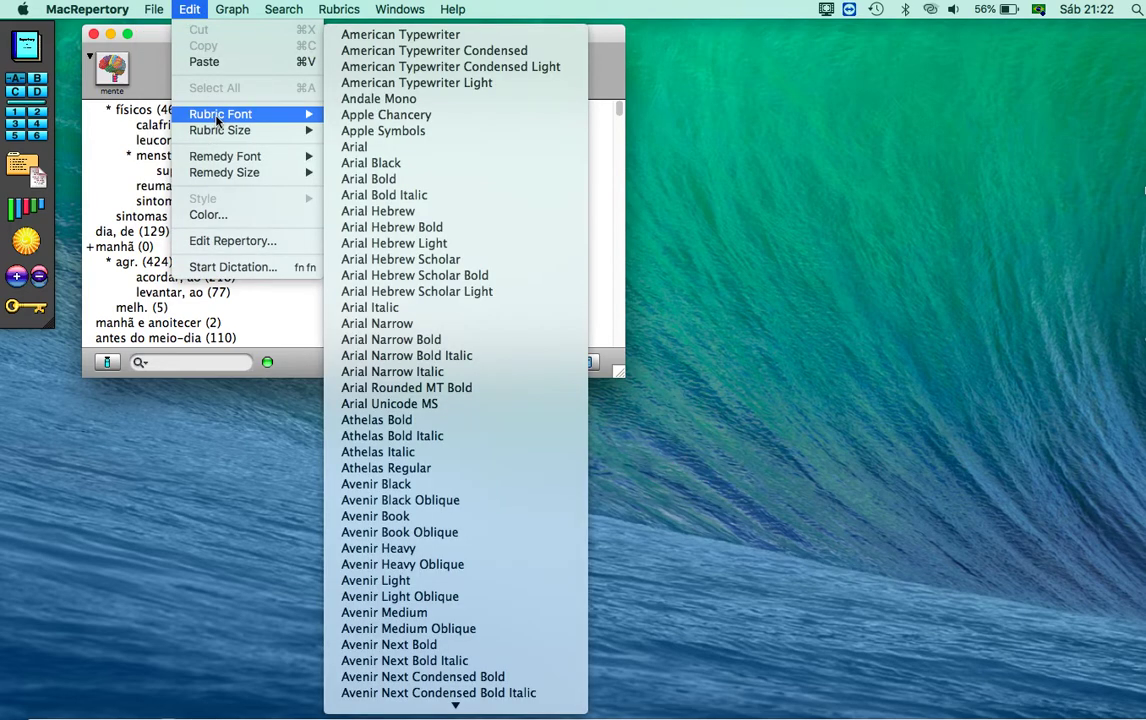
pyautogui.moveTo(218, 137)
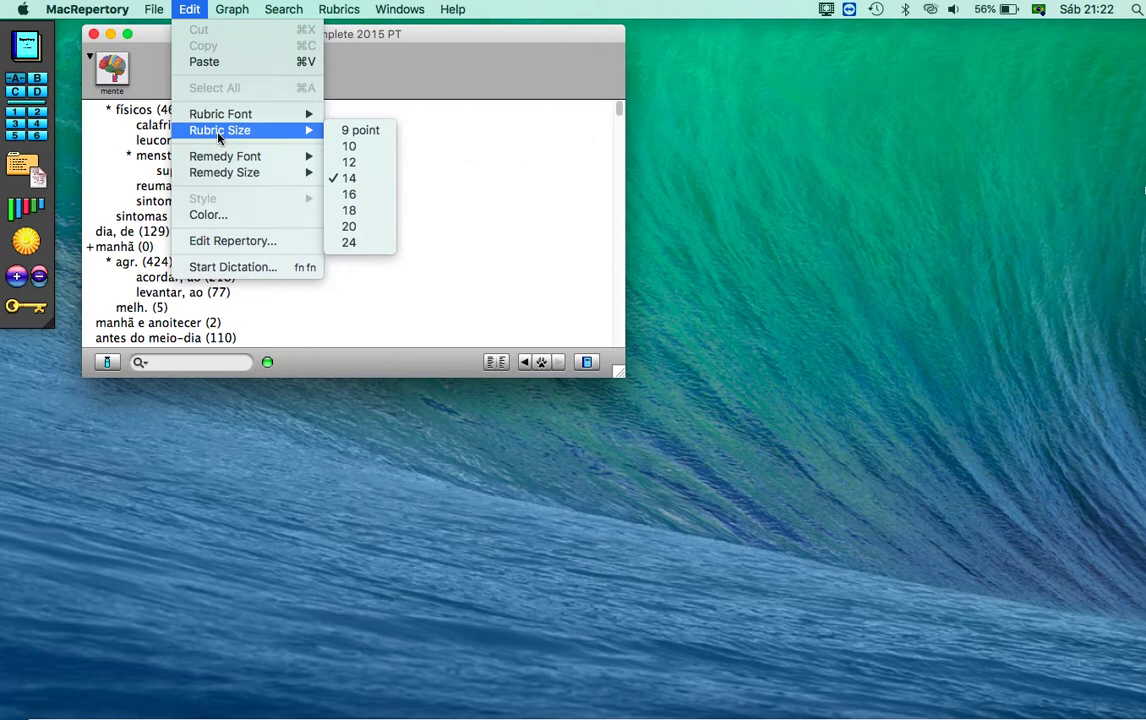
pyautogui.moveTo(220, 160)
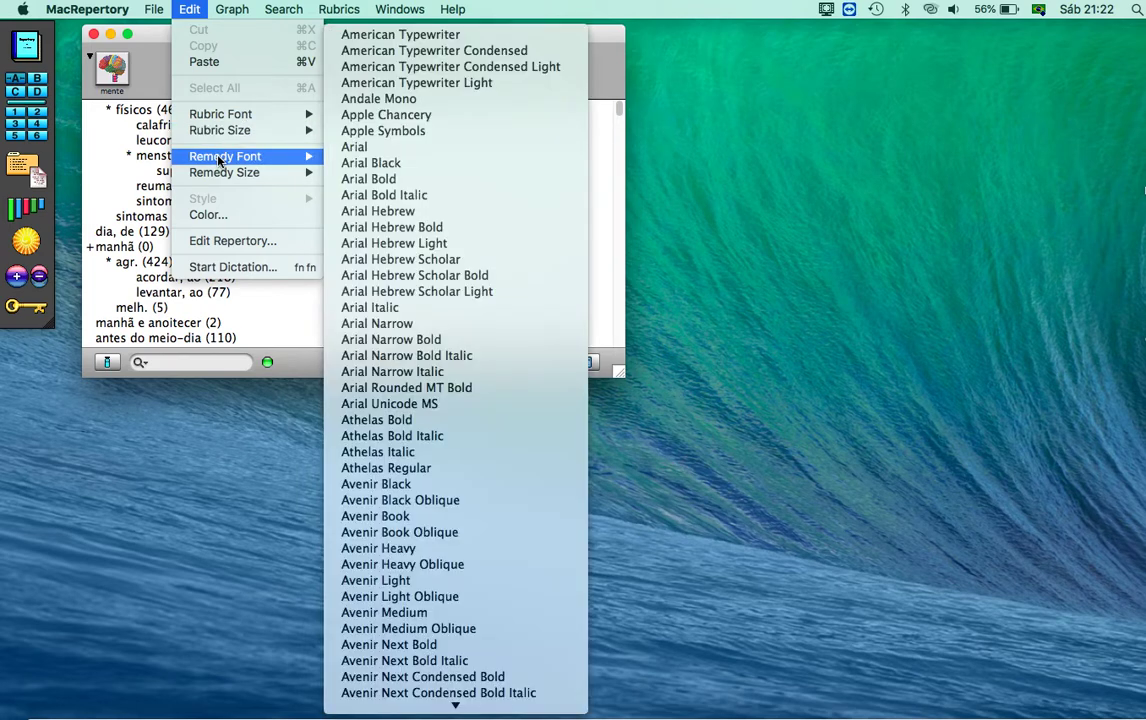
pyautogui.click(136, 71)
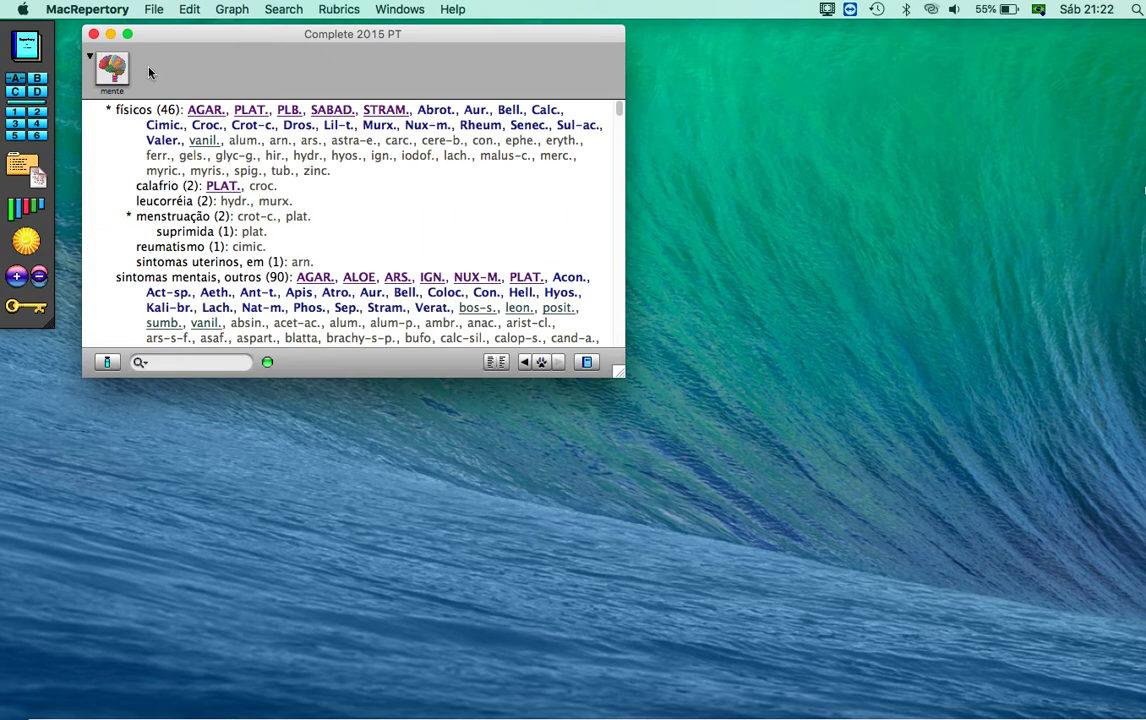
pyautogui.click(190, 10)
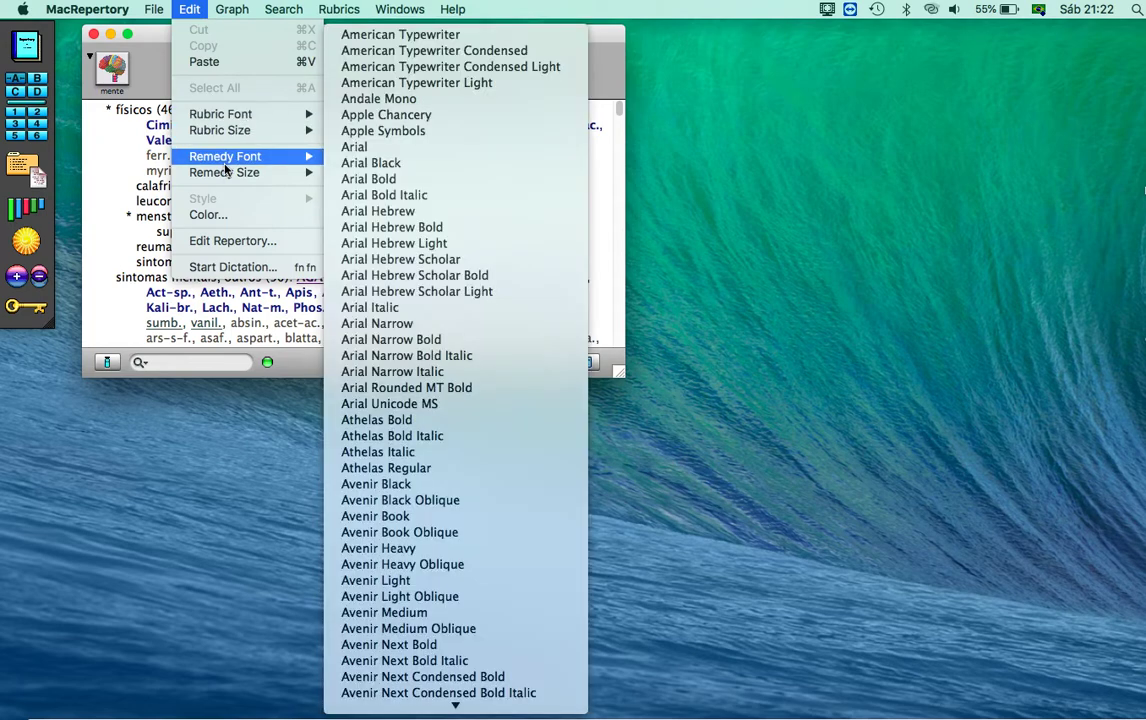
pyautogui.moveTo(233, 178)
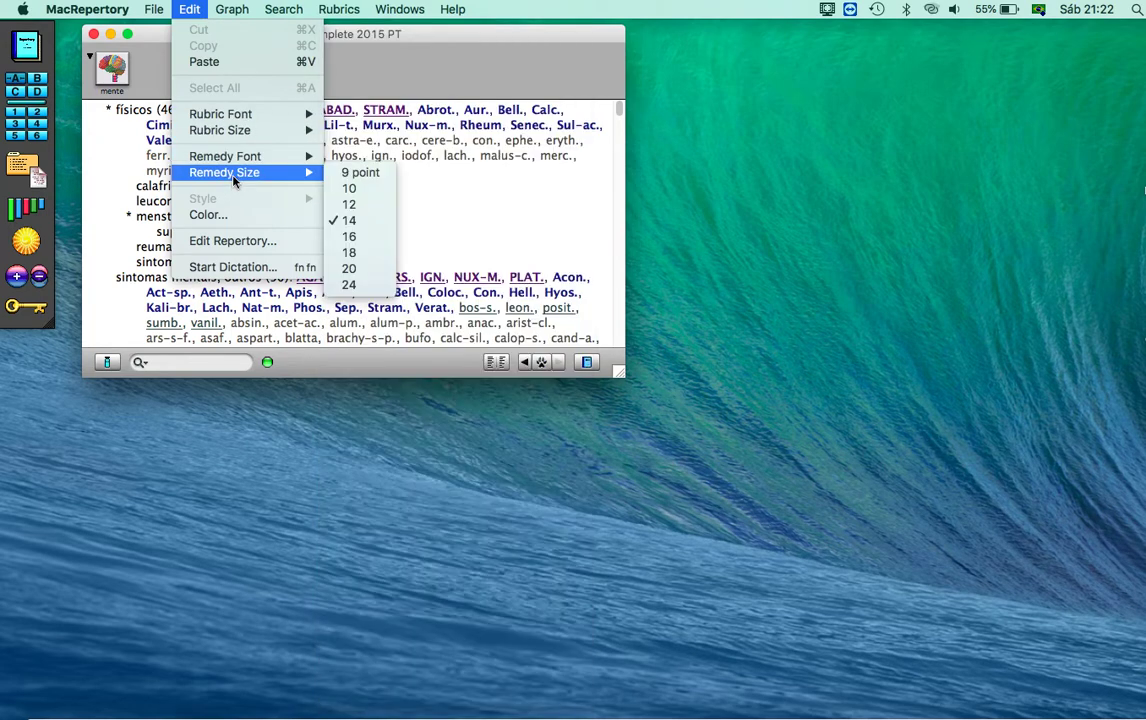
pyautogui.click(349, 204)
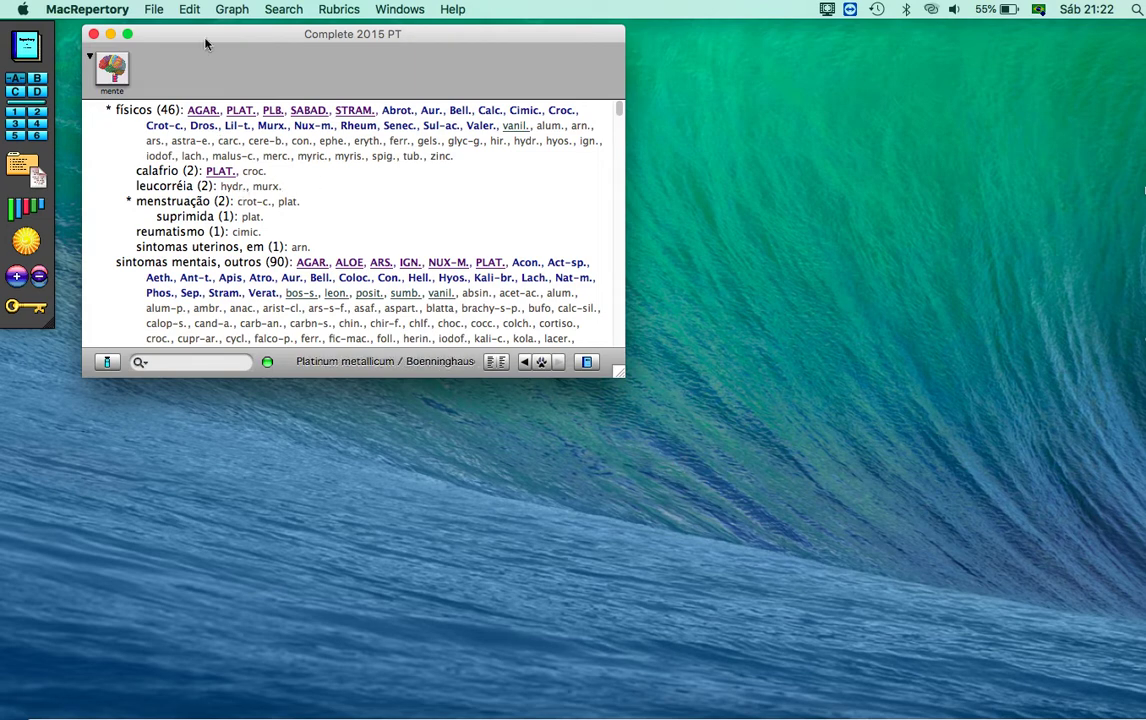
pyautogui.click(189, 11)
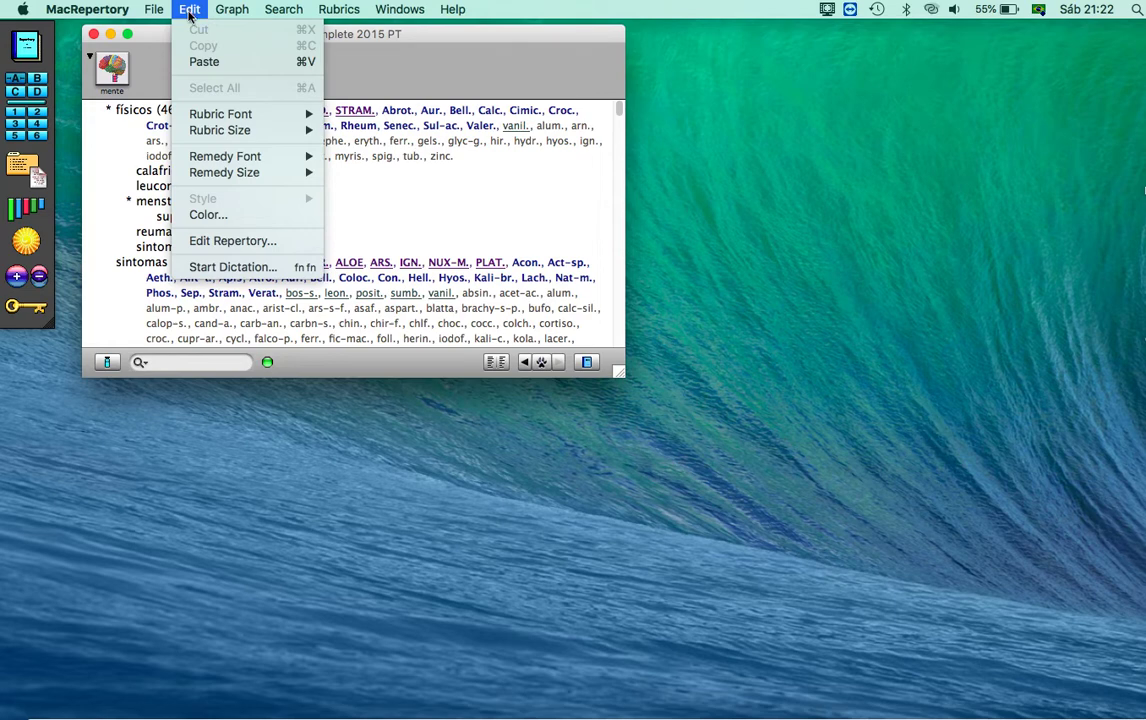
pyautogui.moveTo(212, 174)
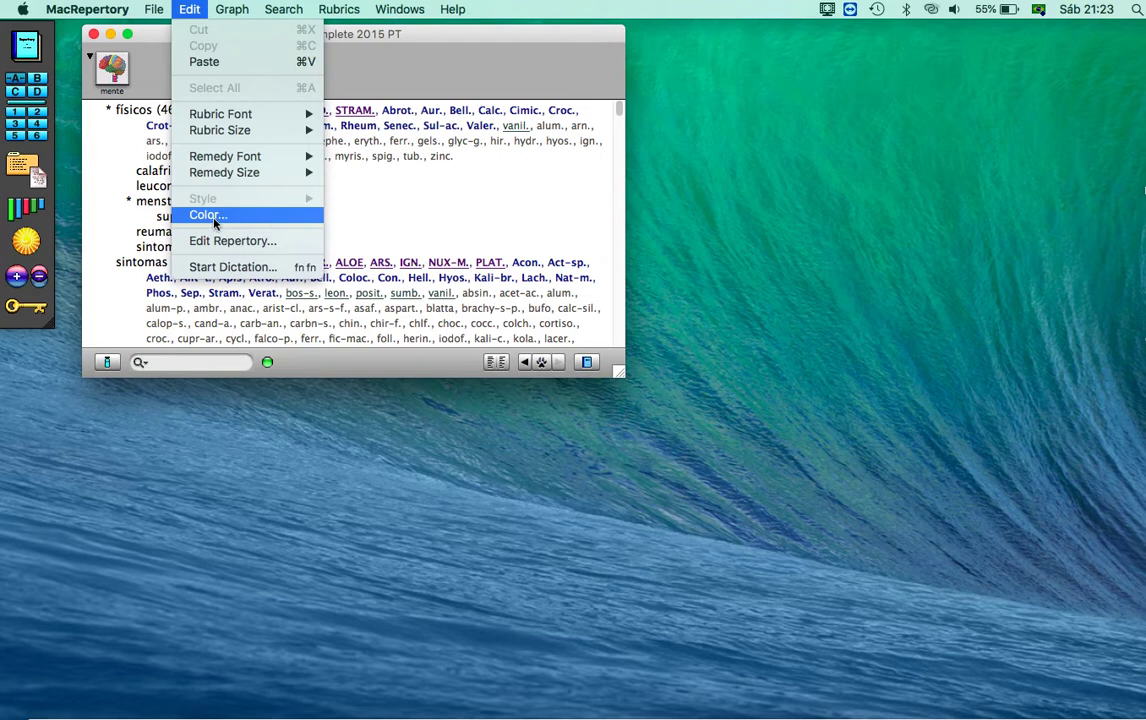
pyautogui.click(214, 217)
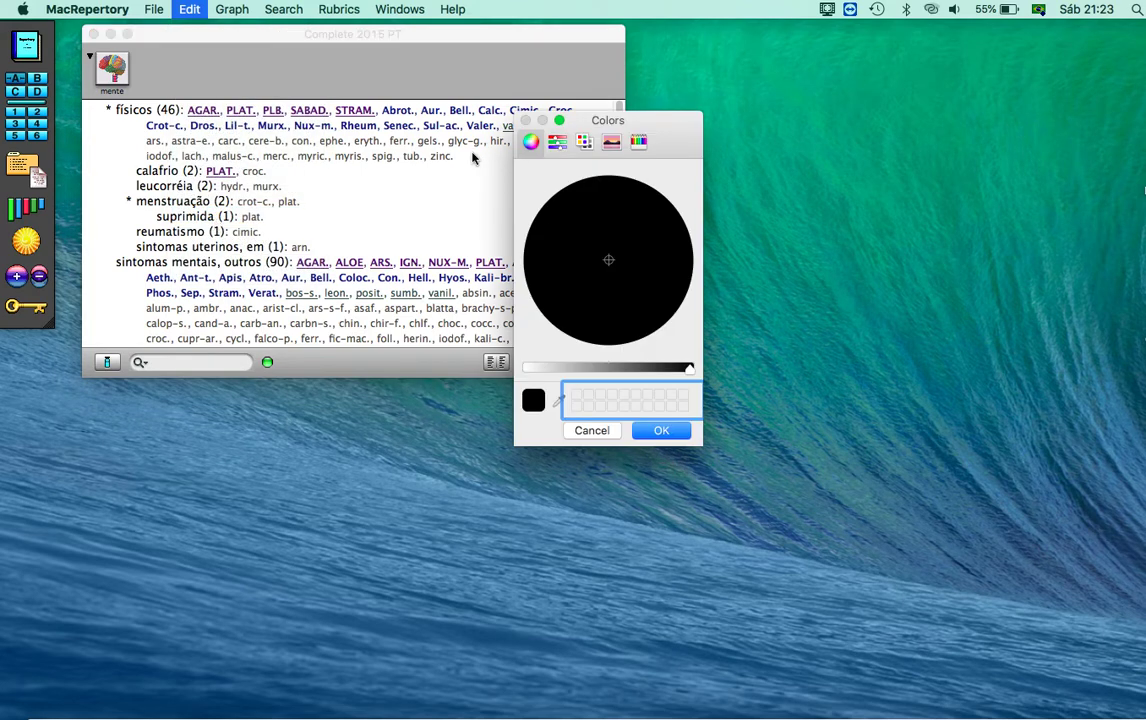
pyautogui.click(593, 431)
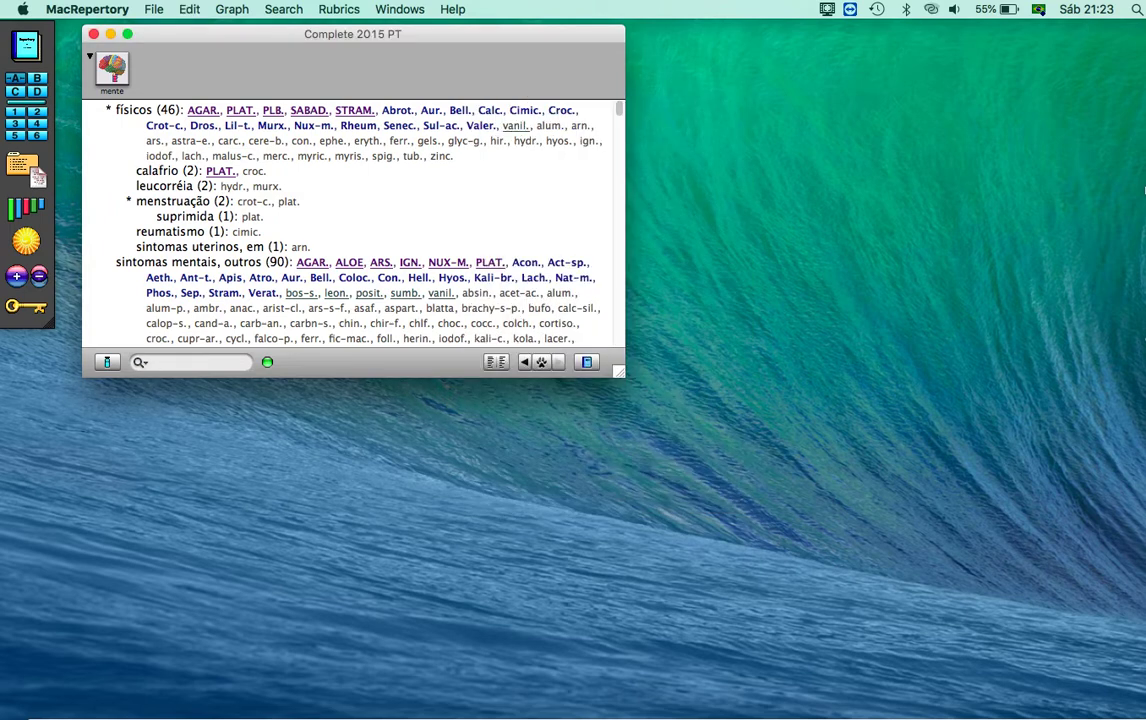
pyautogui.click(191, 10)
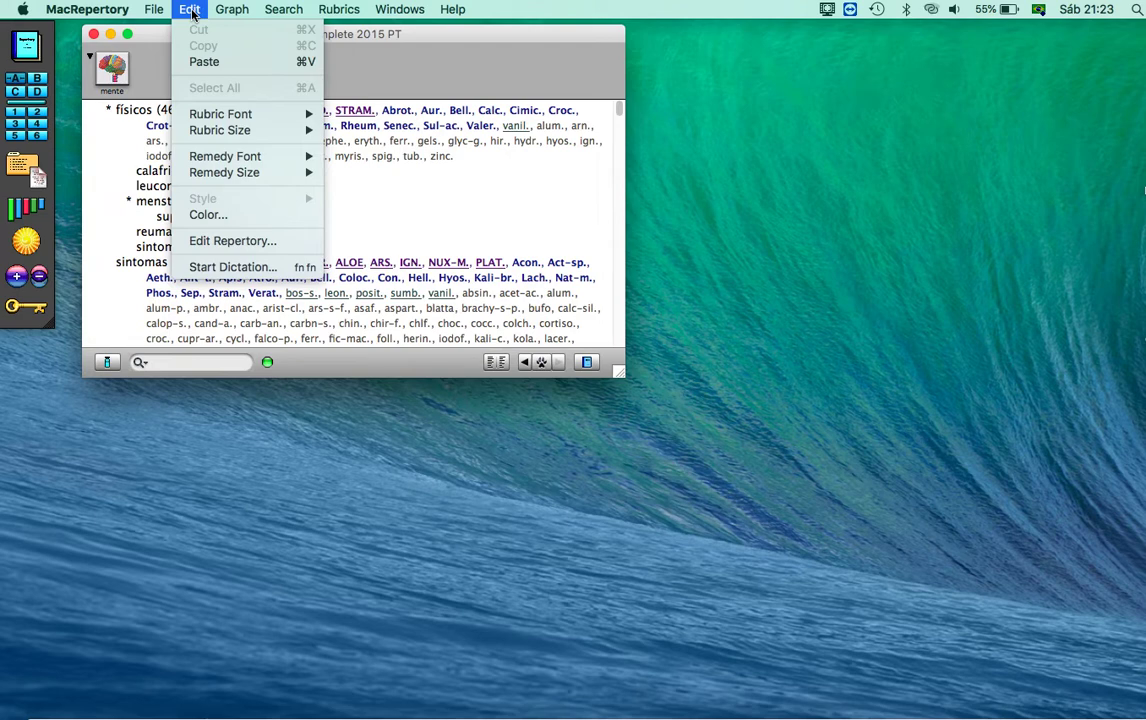
# - Design a remedy graph with Rajan's Miasms selected and ticked as the theme row
pyautogui.moveTo(225, 13)
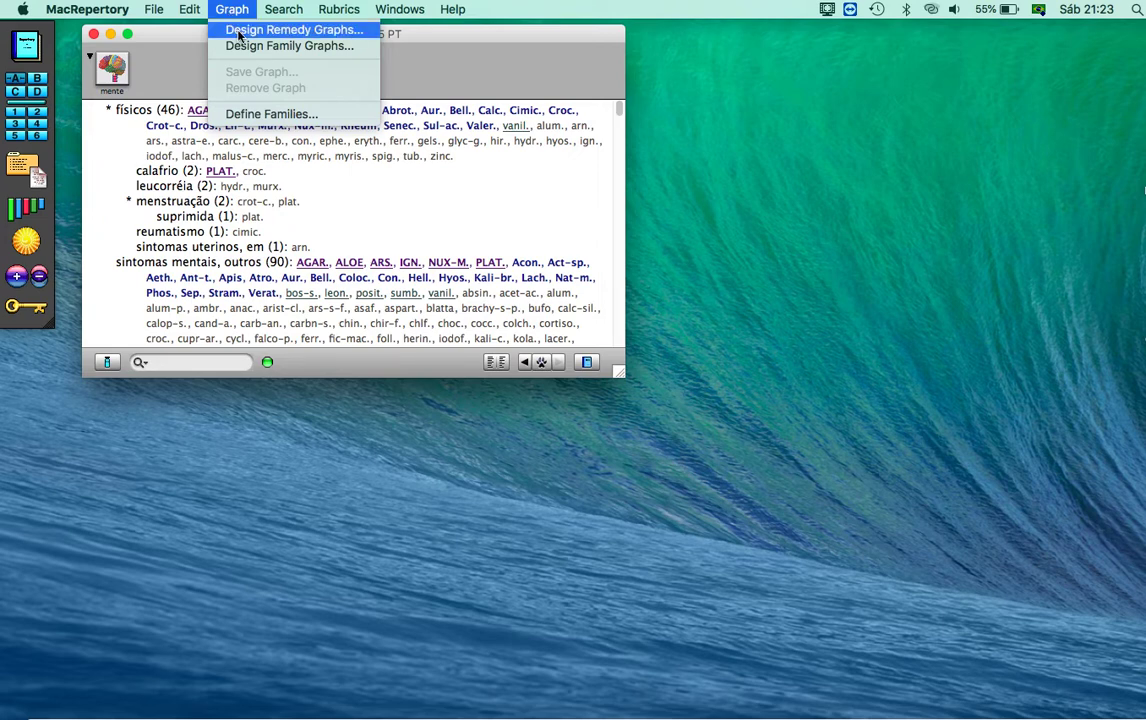
pyautogui.click(238, 31)
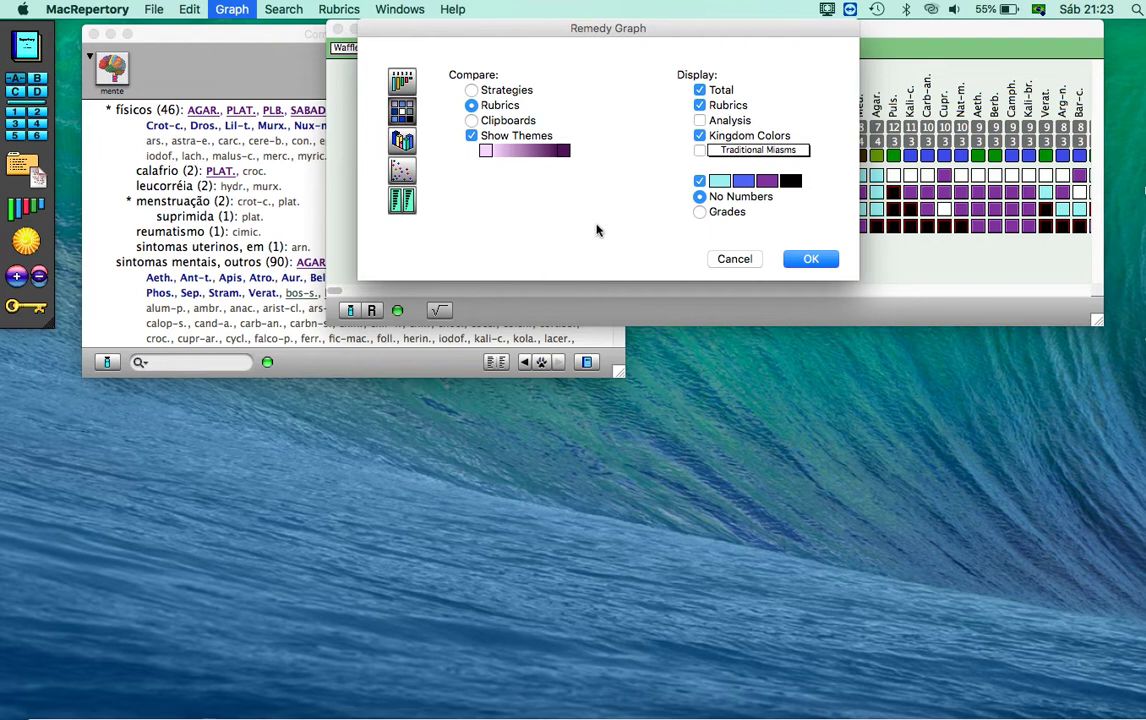
pyautogui.click(746, 152)
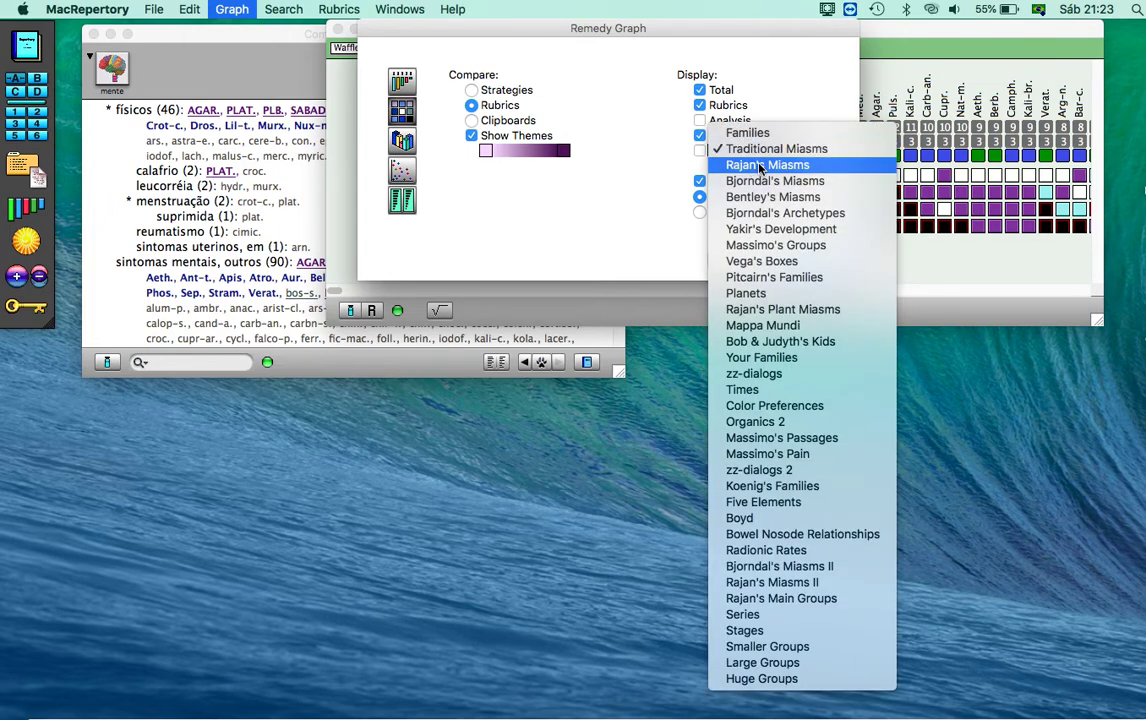
pyautogui.click(761, 168)
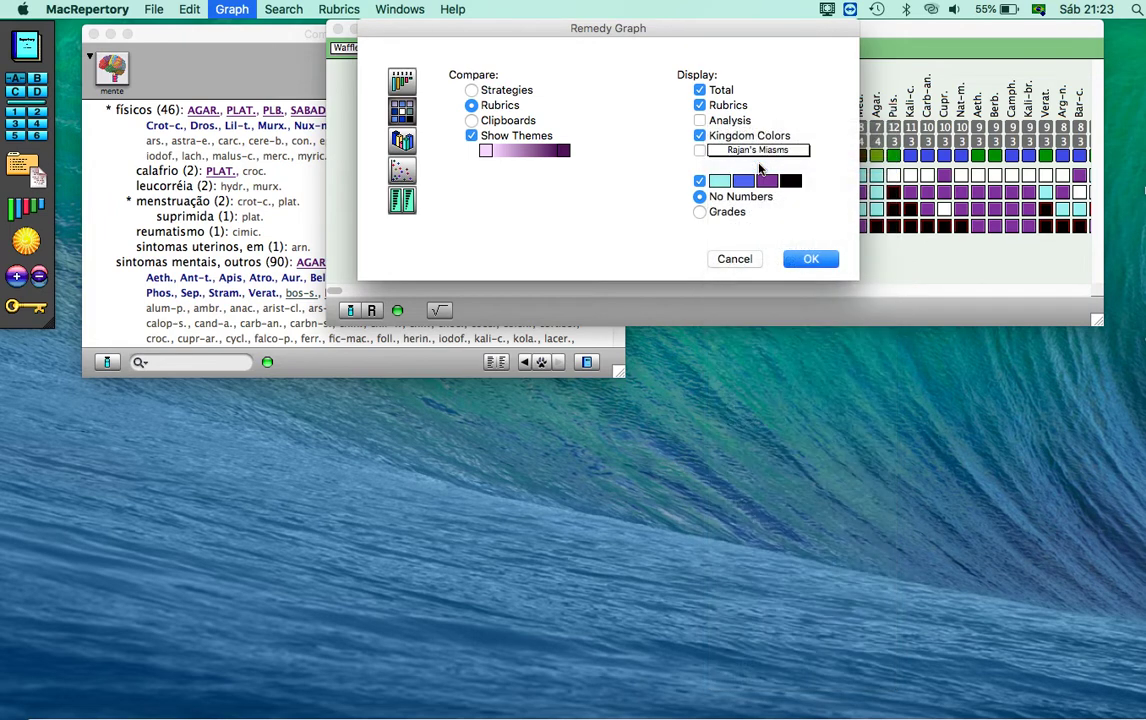
pyautogui.click(699, 151)
pyautogui.click(818, 260)
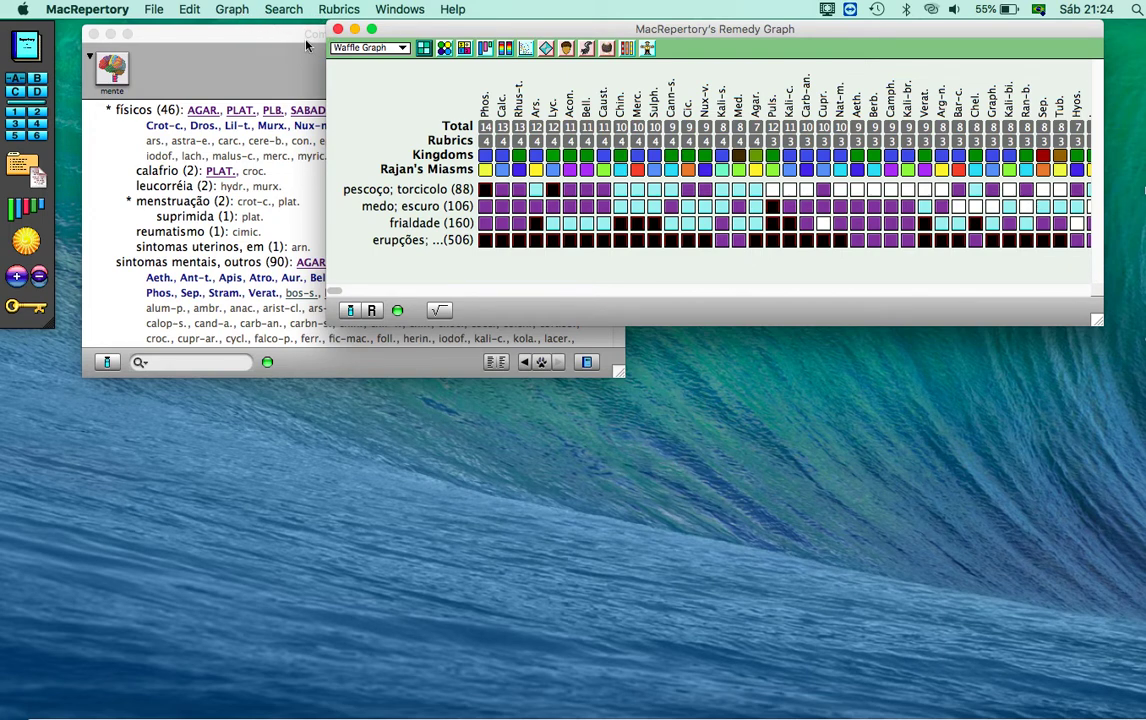
# - Redraw the waffle graph keeping Rajan's Miasms, ranking Phos. first at 14
pyautogui.click(236, 12)
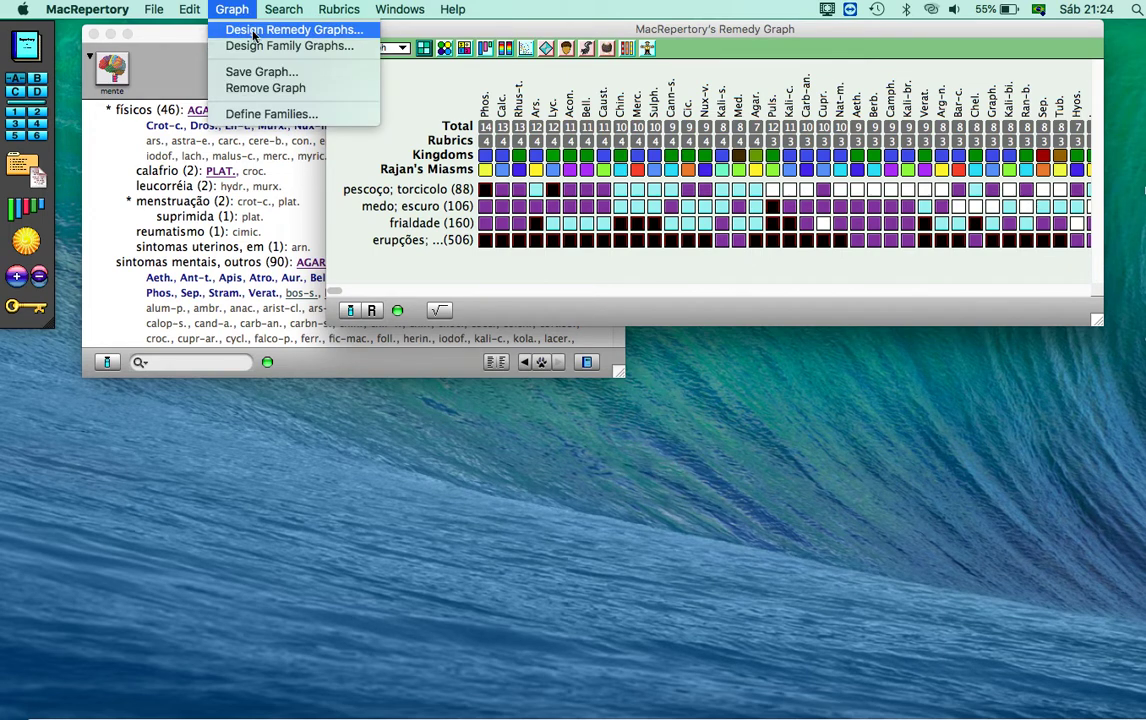
pyautogui.click(257, 31)
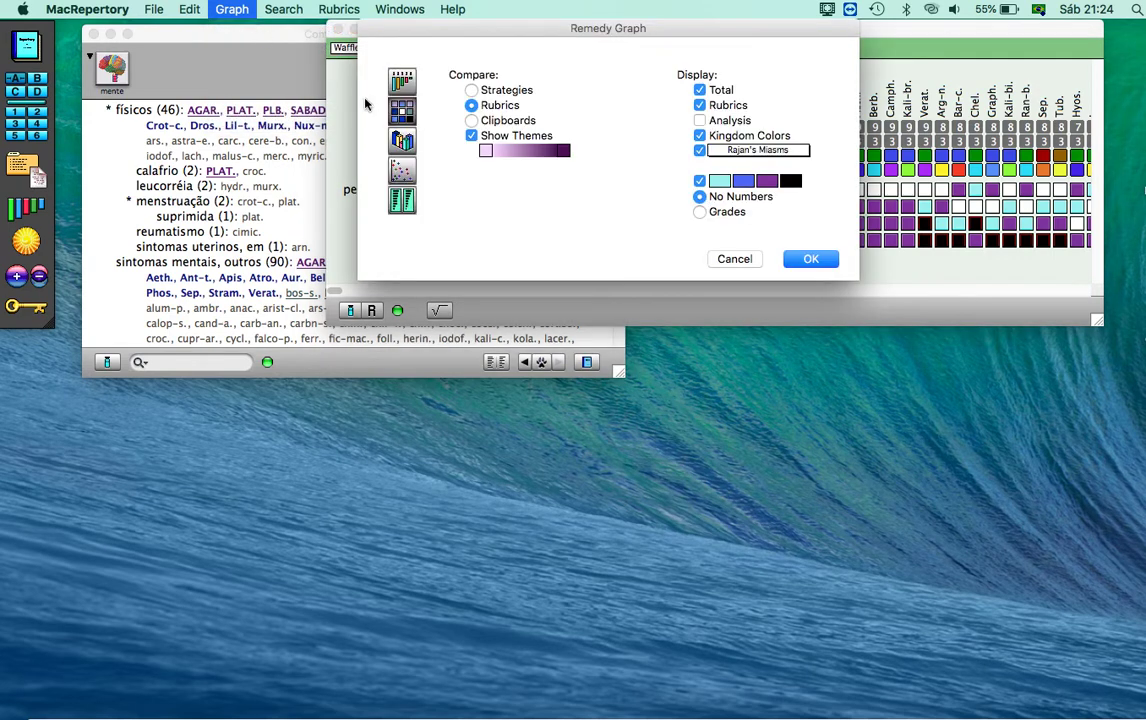
pyautogui.click(730, 152)
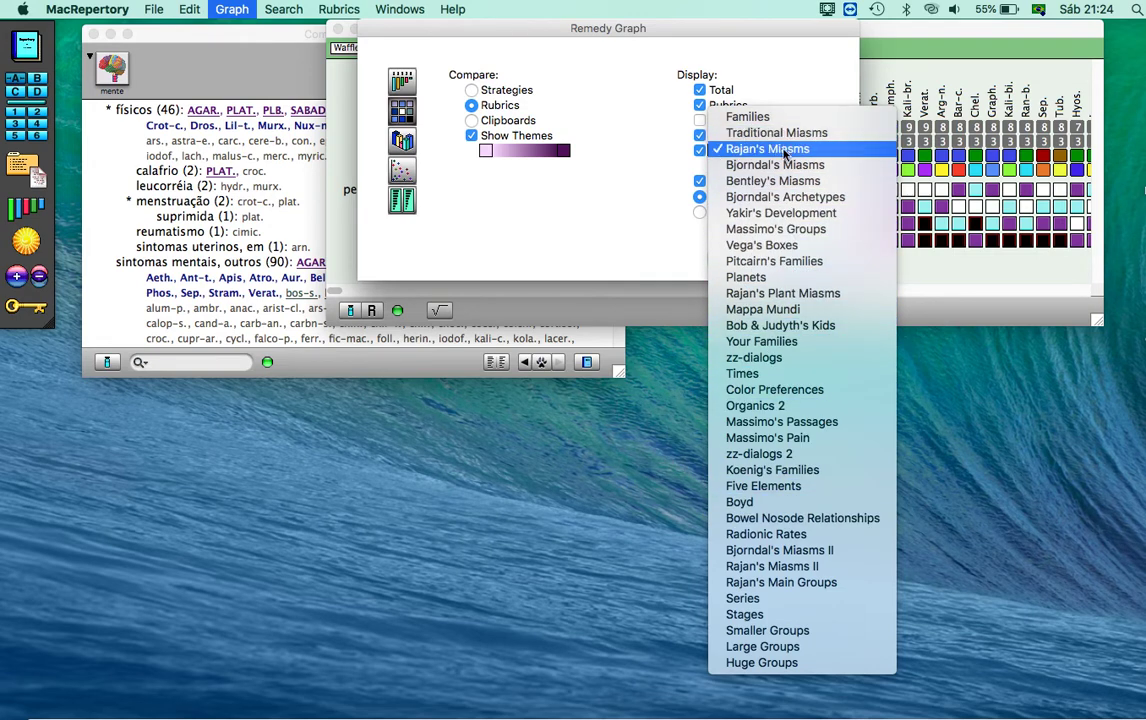
pyautogui.click(804, 77)
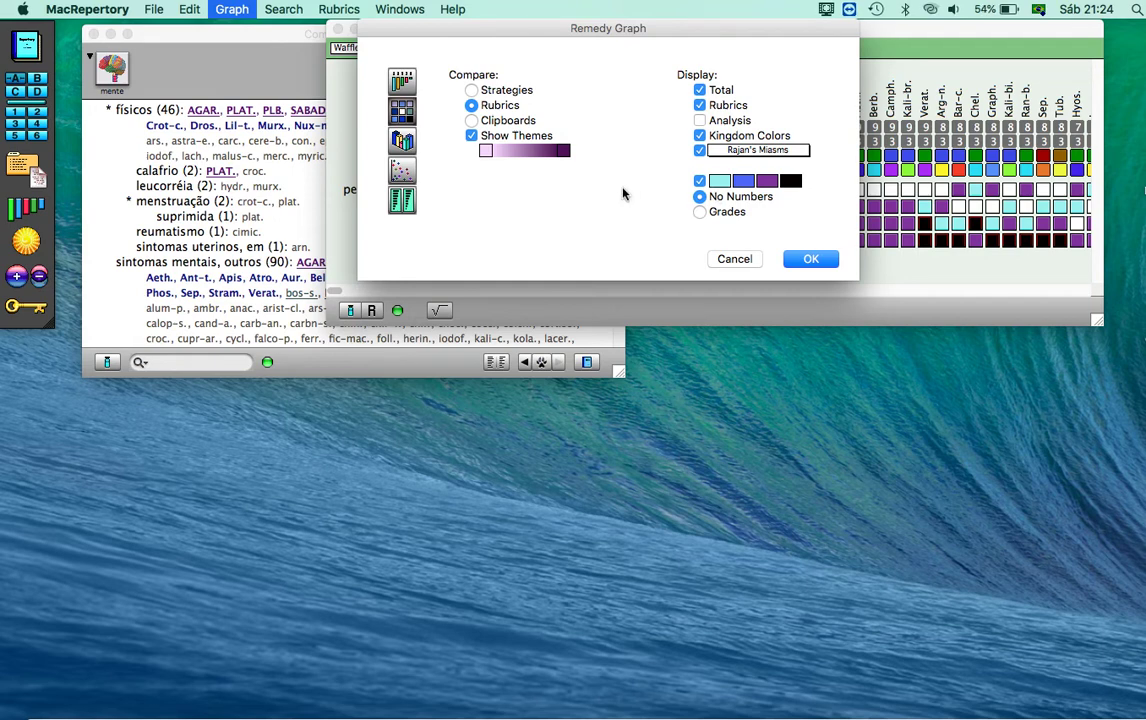
pyautogui.click(812, 259)
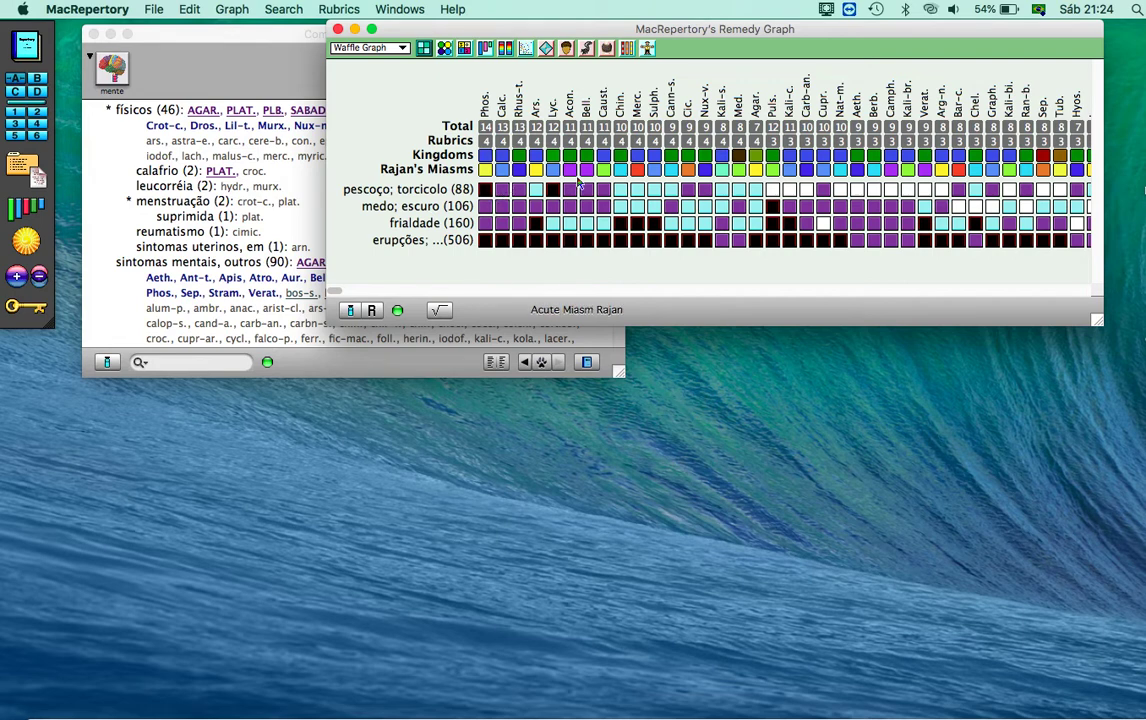
# - Sort the graph by Expert Analysis, revert to Number of Rubrics, then close the graph
pyautogui.click(440, 312)
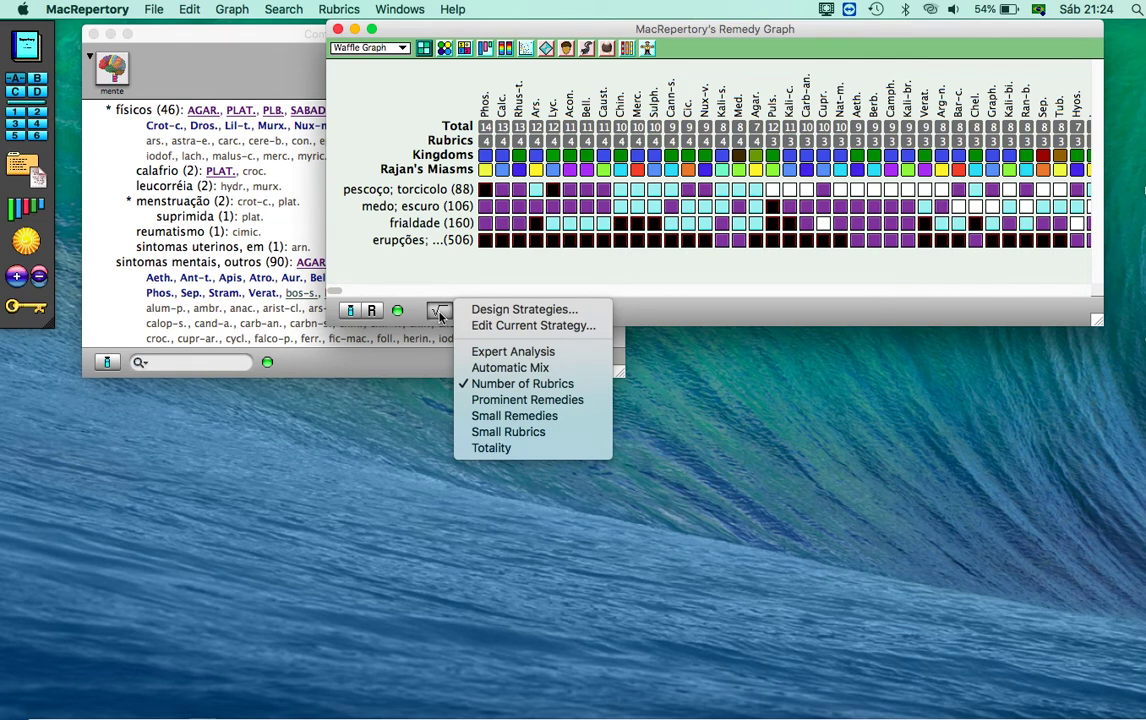
pyautogui.click(513, 354)
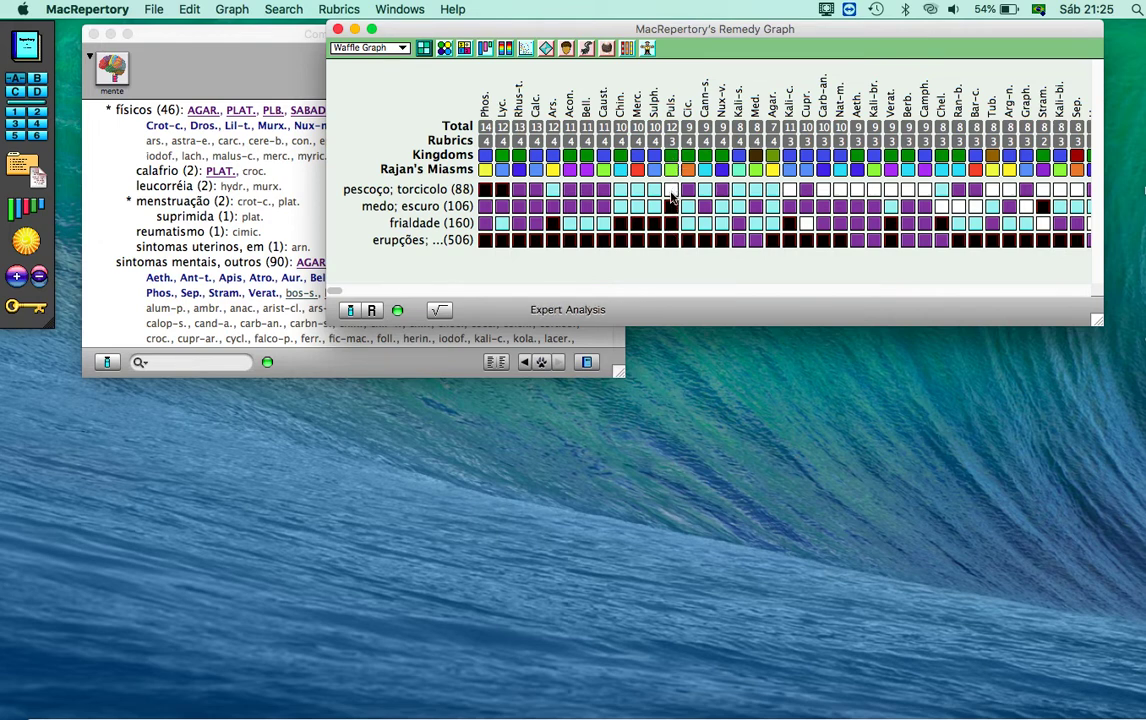
pyautogui.click(443, 312)
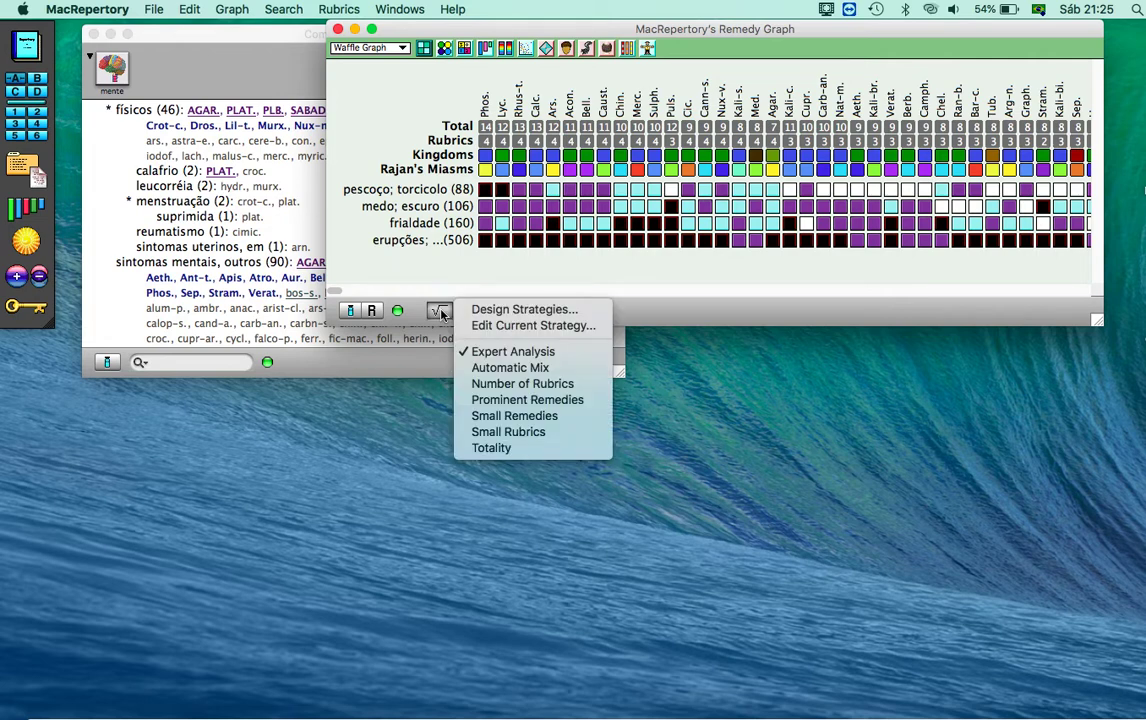
pyautogui.click(488, 384)
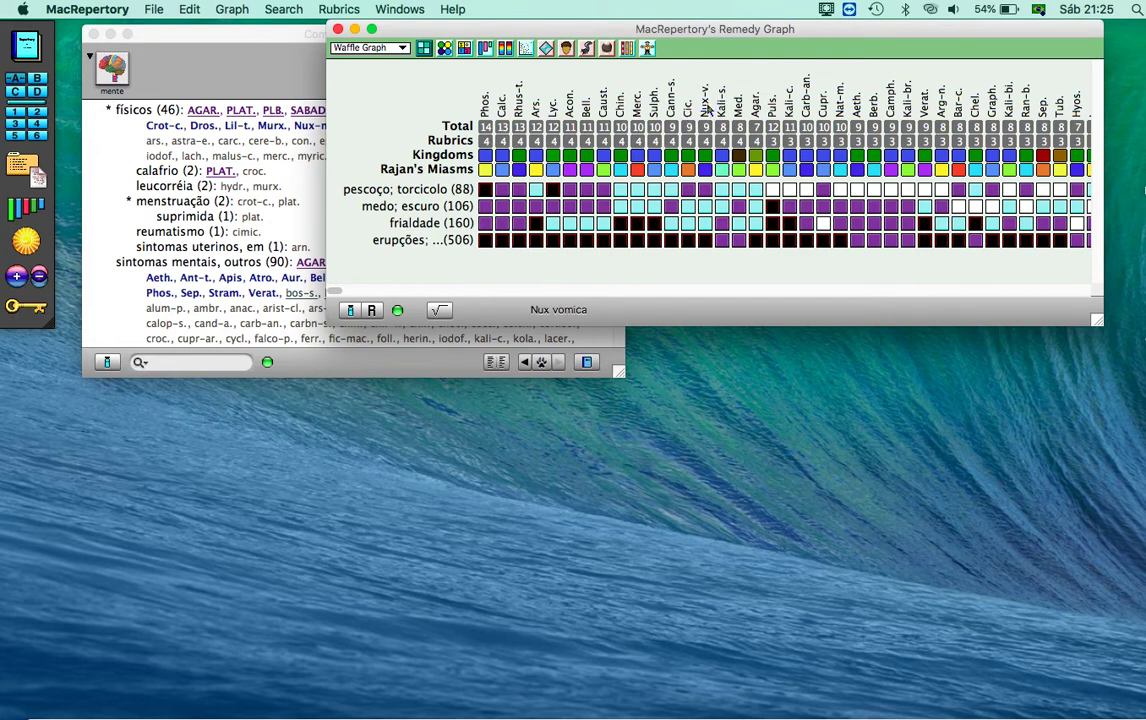
pyautogui.click(337, 29)
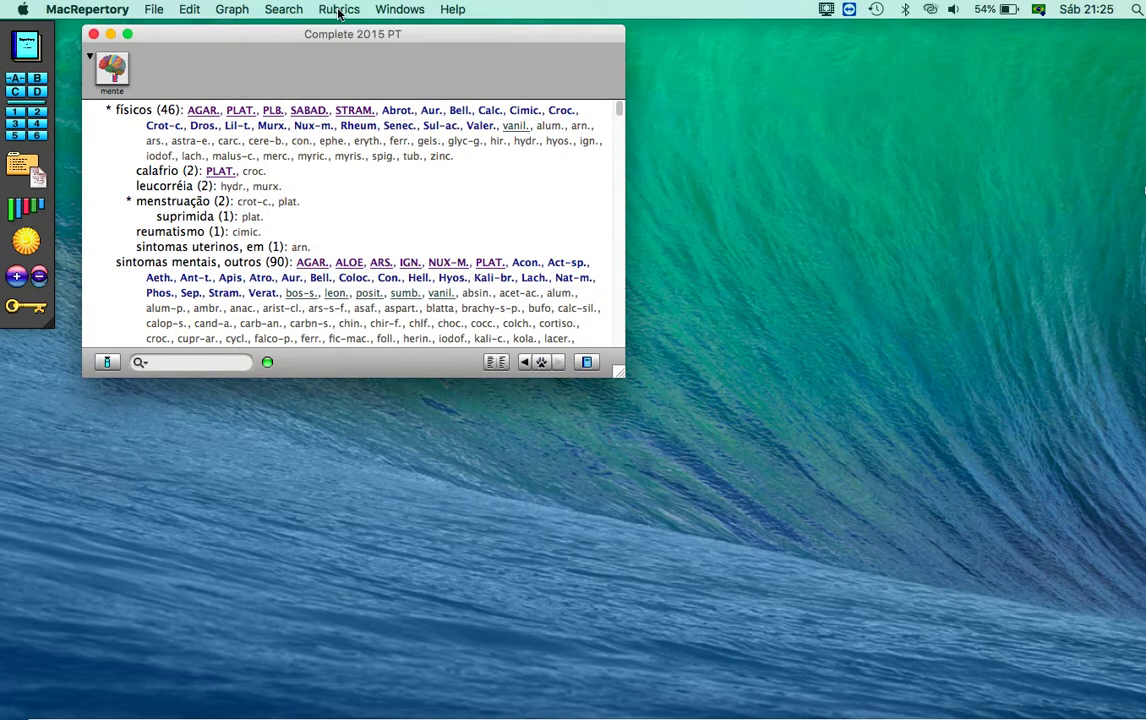
pyautogui.click(241, 10)
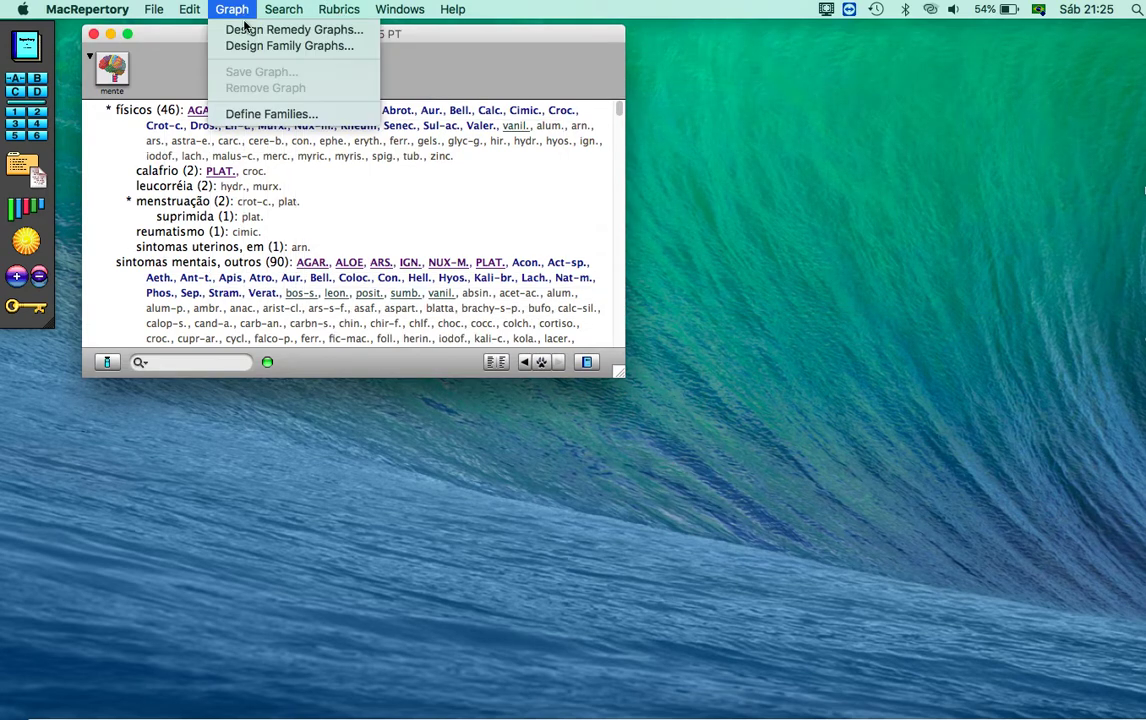
pyautogui.click(318, 48)
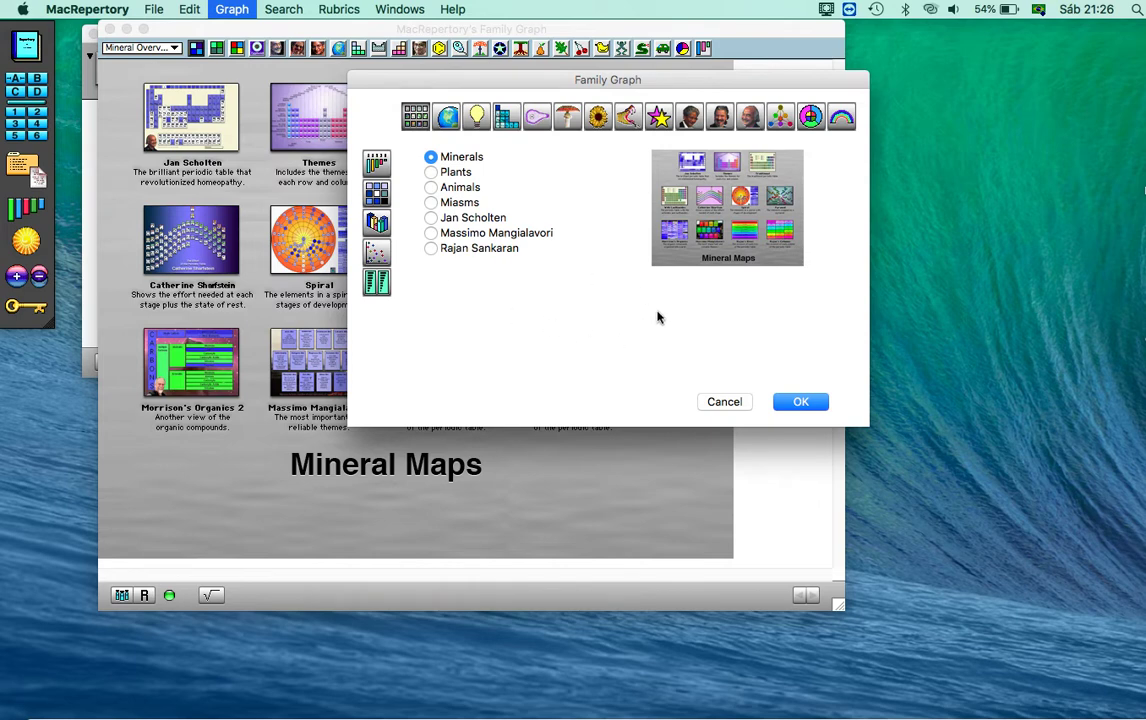
pyautogui.click(724, 402)
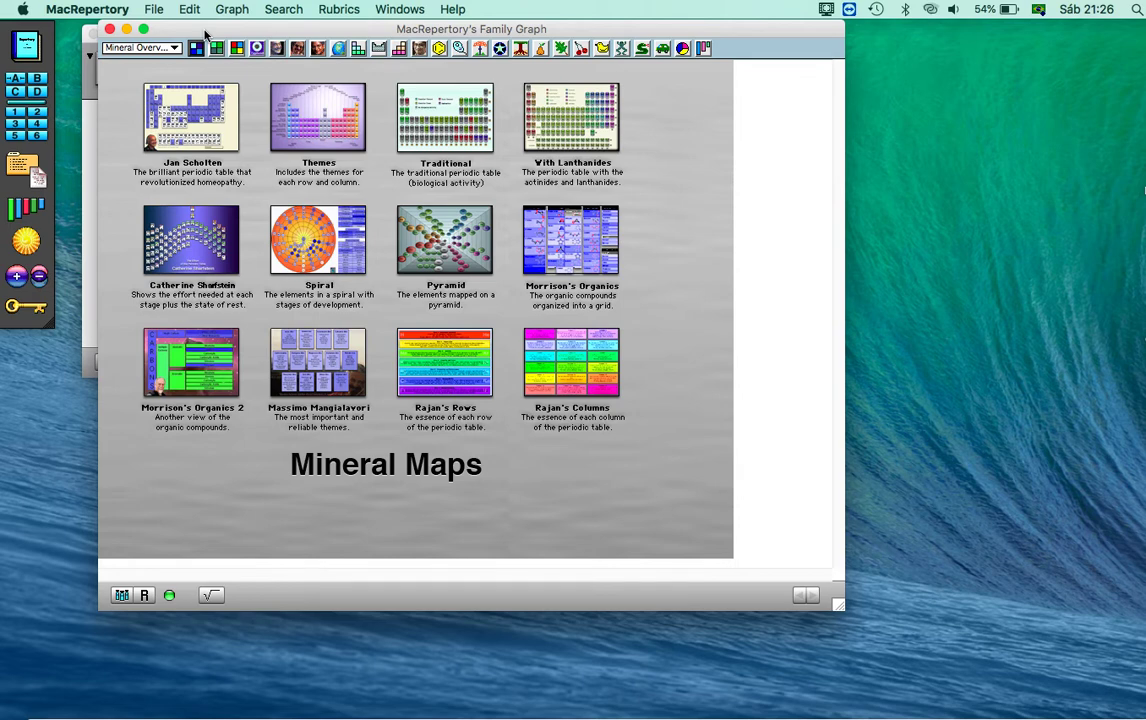
pyautogui.click(109, 29)
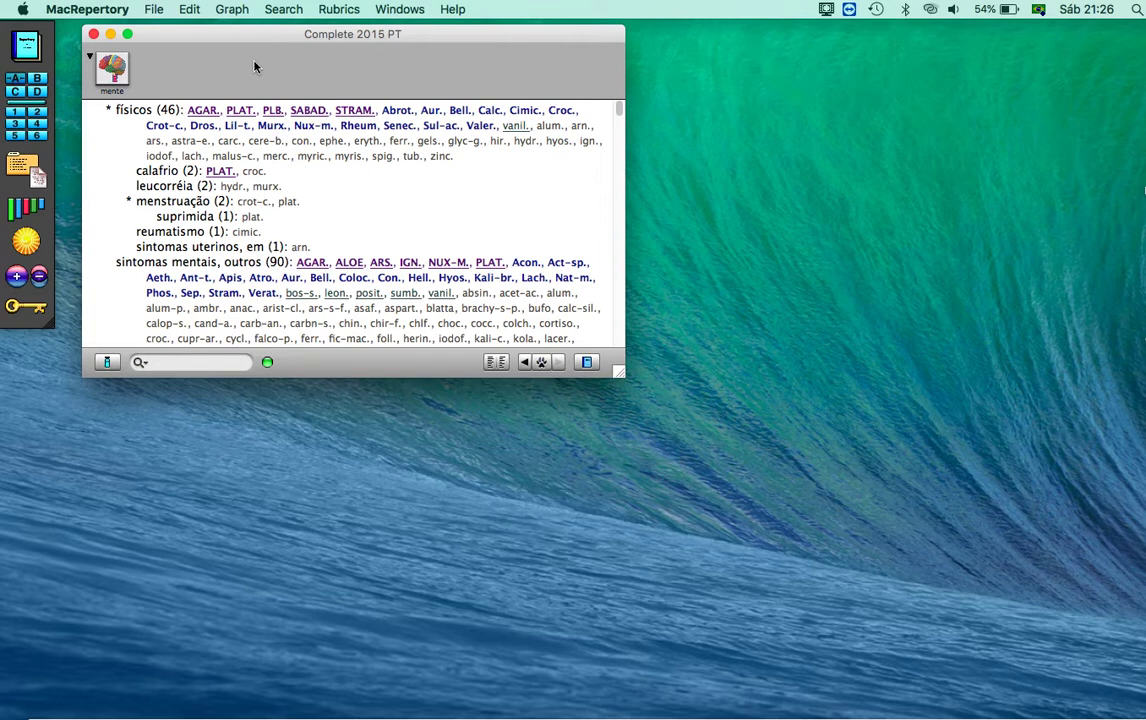
# - Sort each rubric's remedies alphabetically and hide the remedy lists, leaving rubric names with counts
pyautogui.press('super+shift+a')
pyautogui.press('super+r')
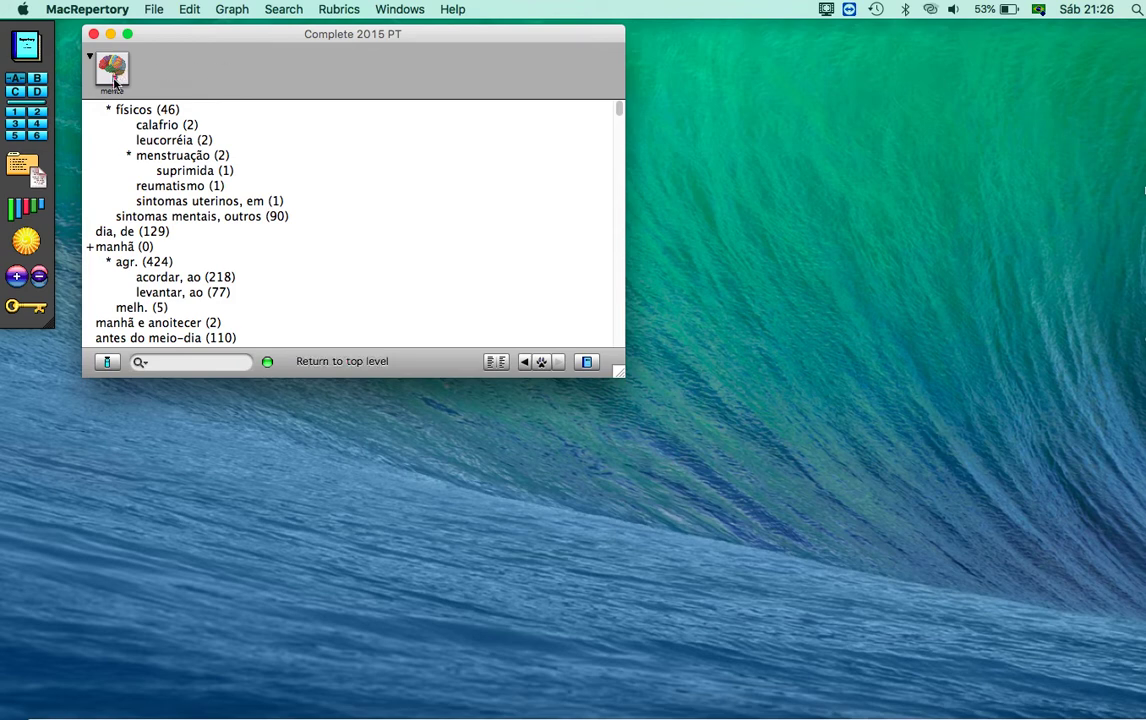
# - Run a word search for 'medo', scroll through the matching rubrics, then clear the search
pyautogui.click(183, 366)
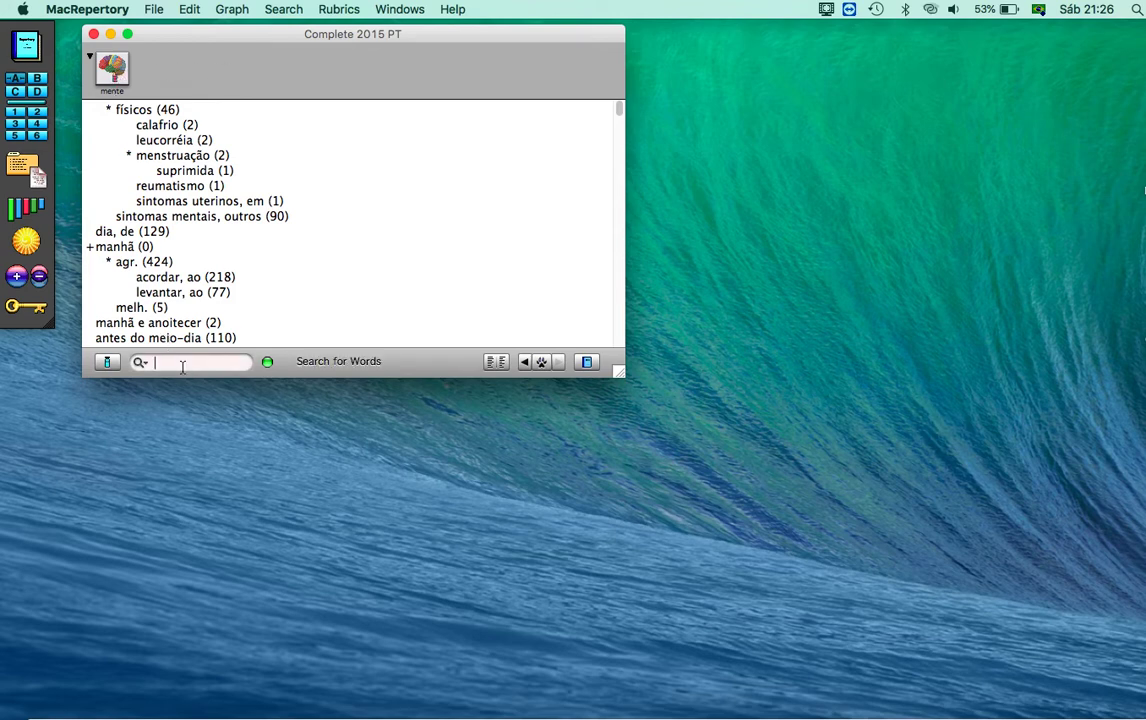
pyautogui.write('medo')
pyautogui.press('Return')
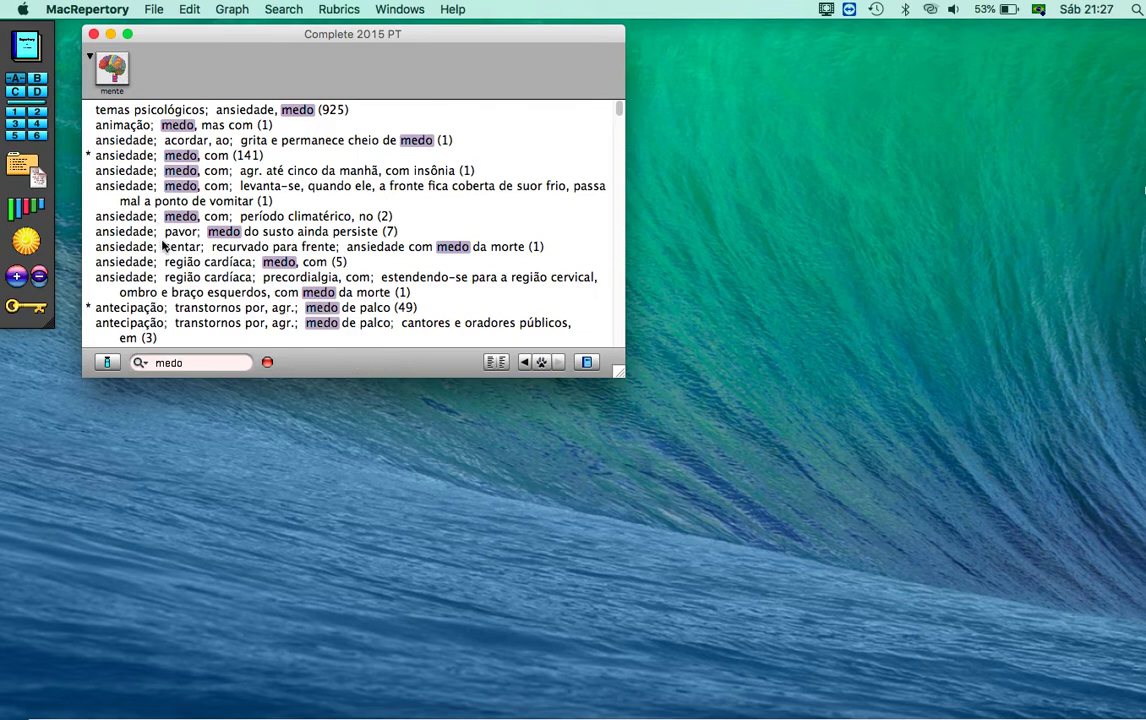
pyautogui.scroll(-10, 163, 245)
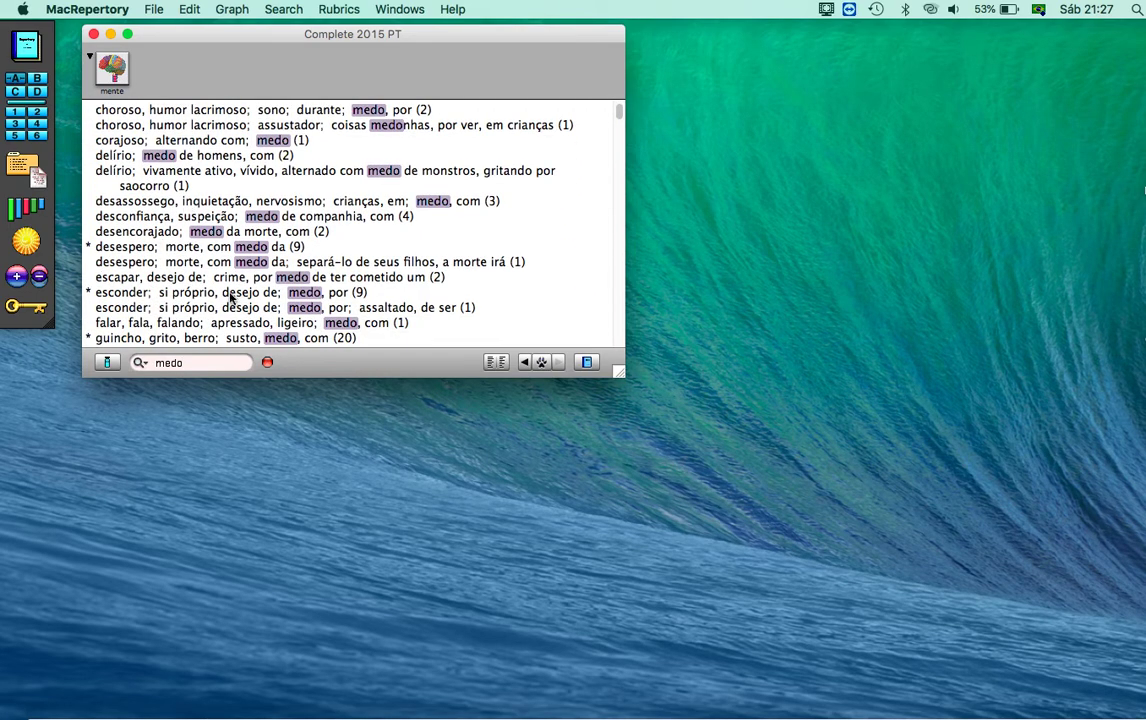
pyautogui.click(267, 363)
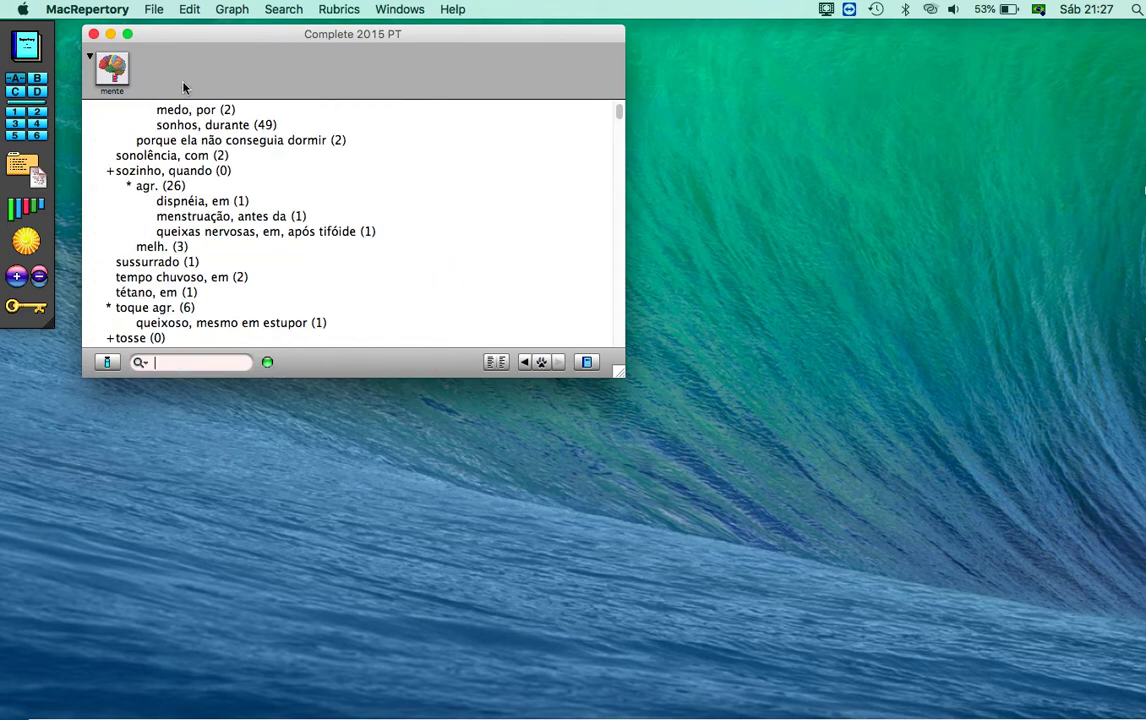
# - Jump into medo (791), search and clear 'cacho' within it, then return to the whole medo rubric
pyautogui.click(343, 360)
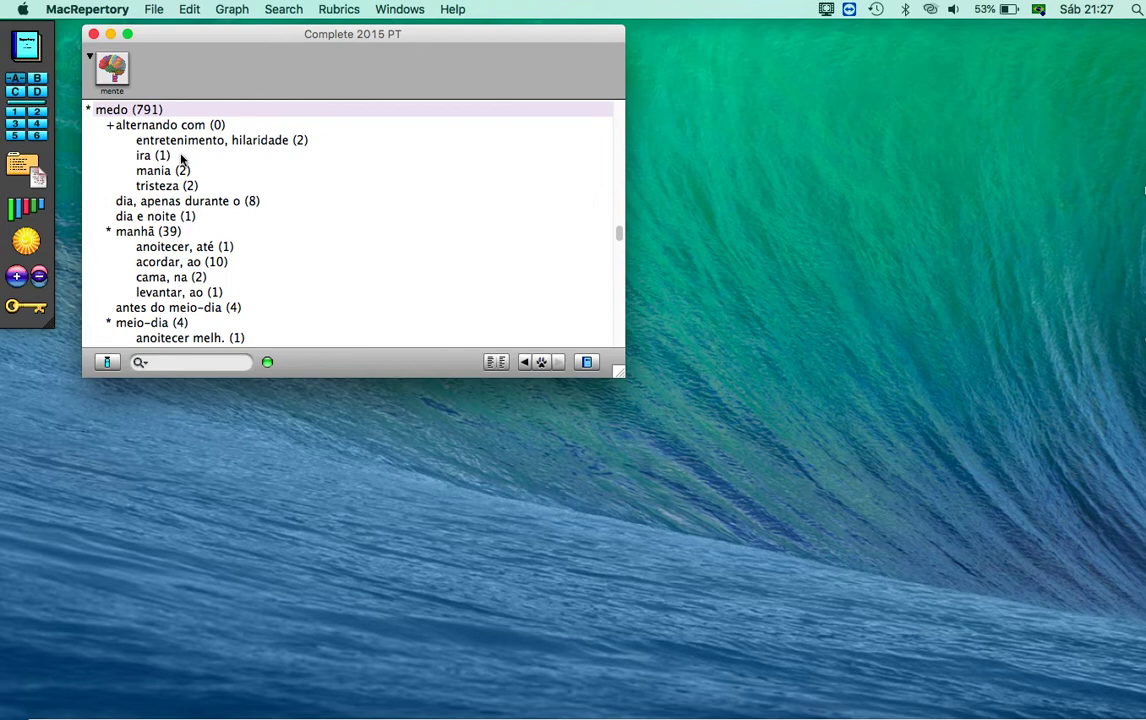
pyautogui.doubleClick(123, 115)
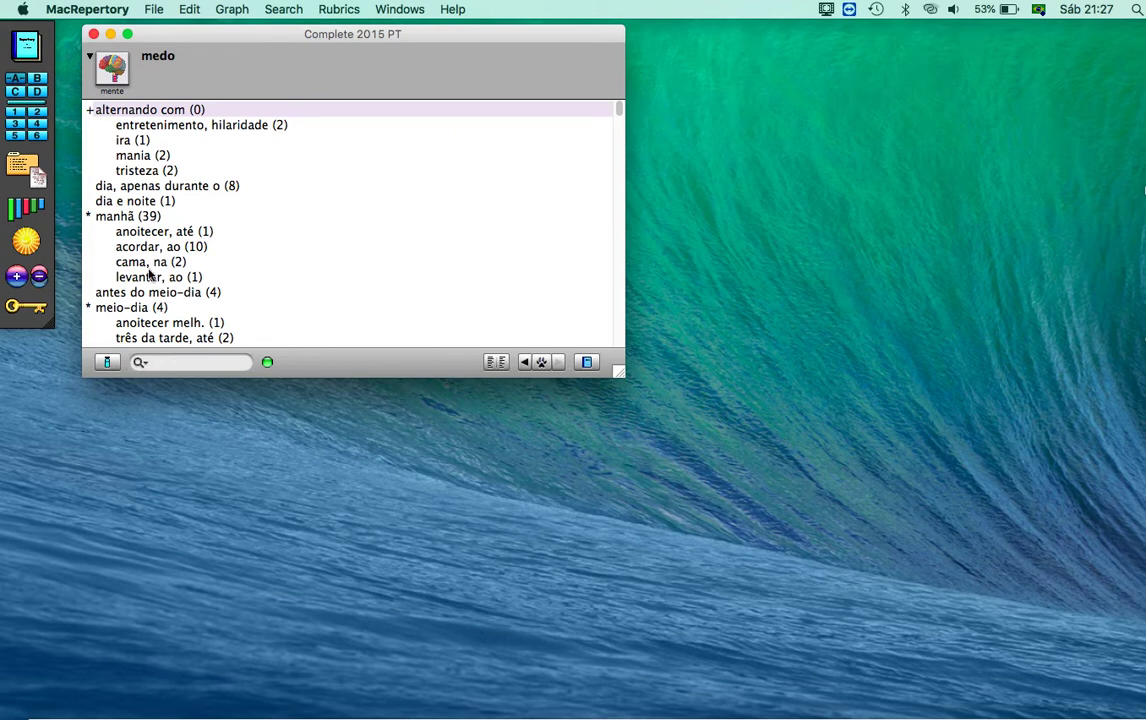
pyautogui.click(177, 364)
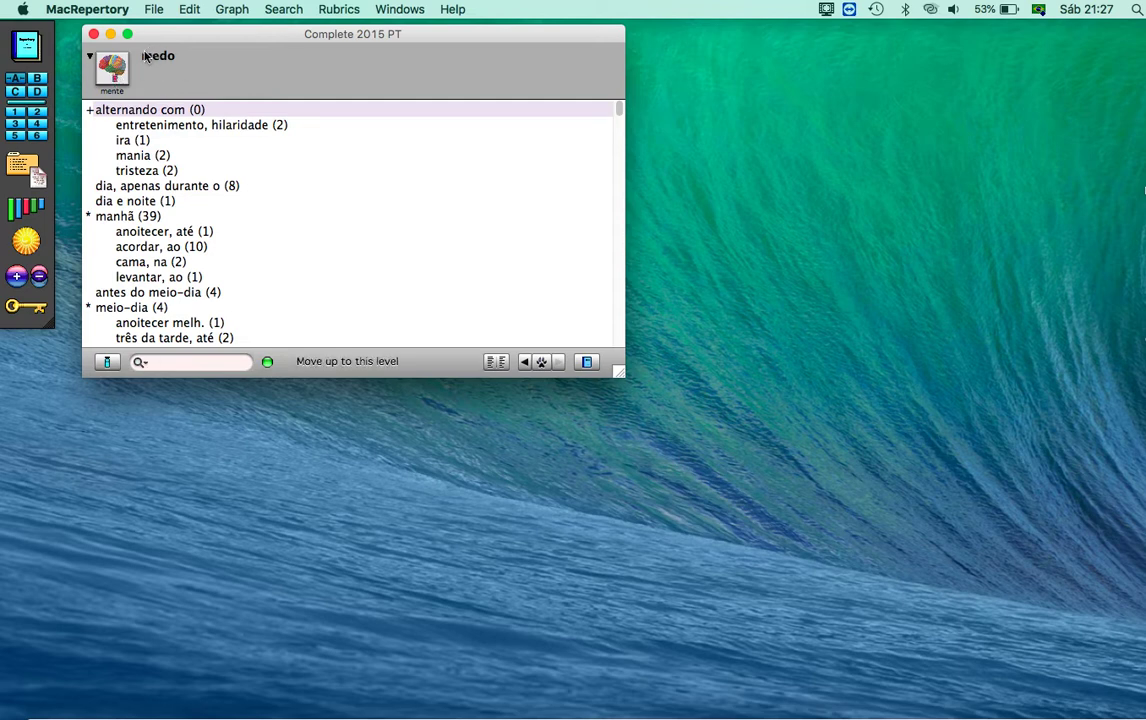
pyautogui.write('cacho')
pyautogui.press('Return')
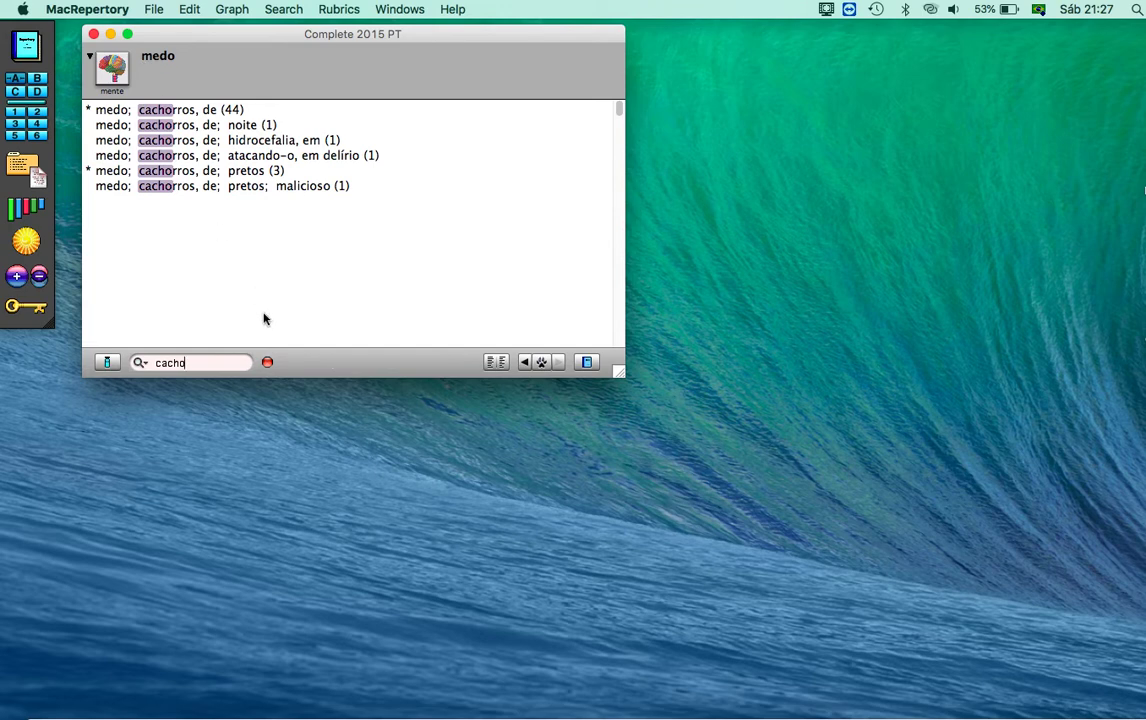
pyautogui.click(267, 363)
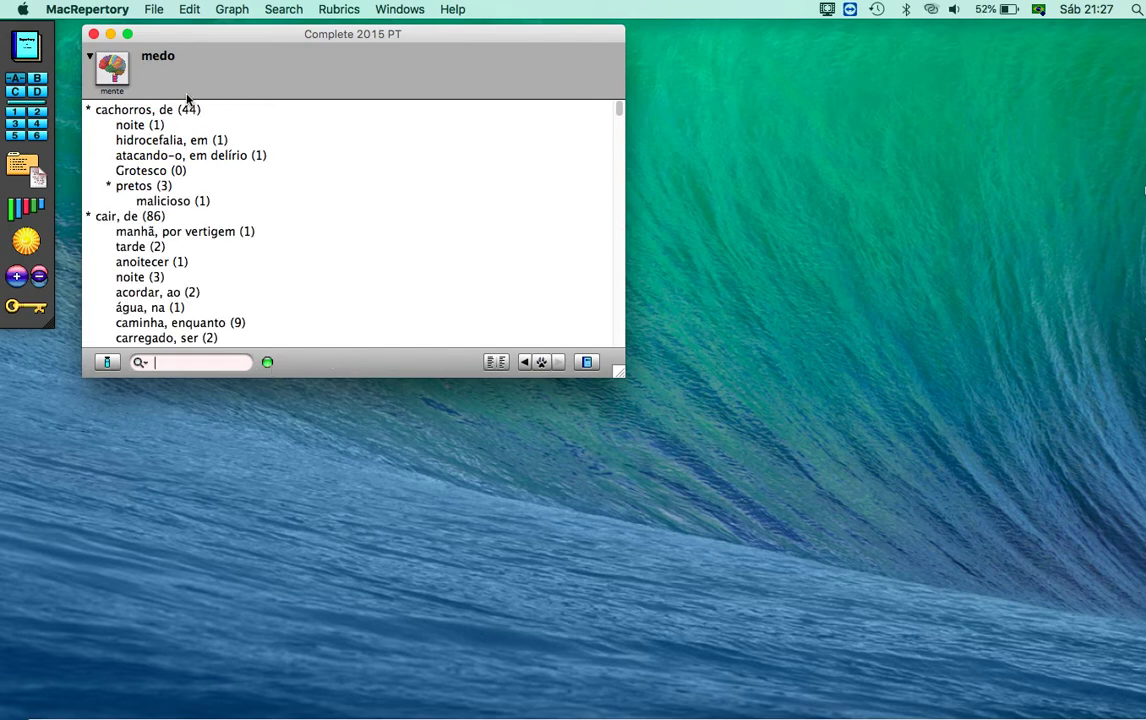
pyautogui.click(155, 58)
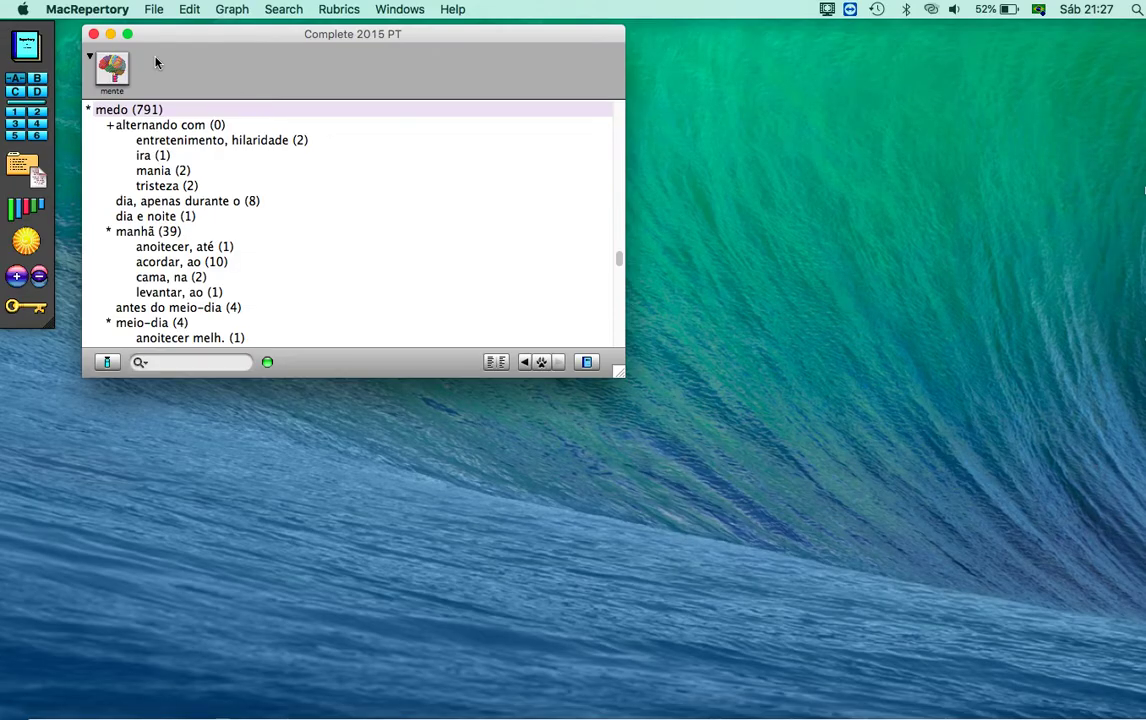
pyautogui.click(284, 9)
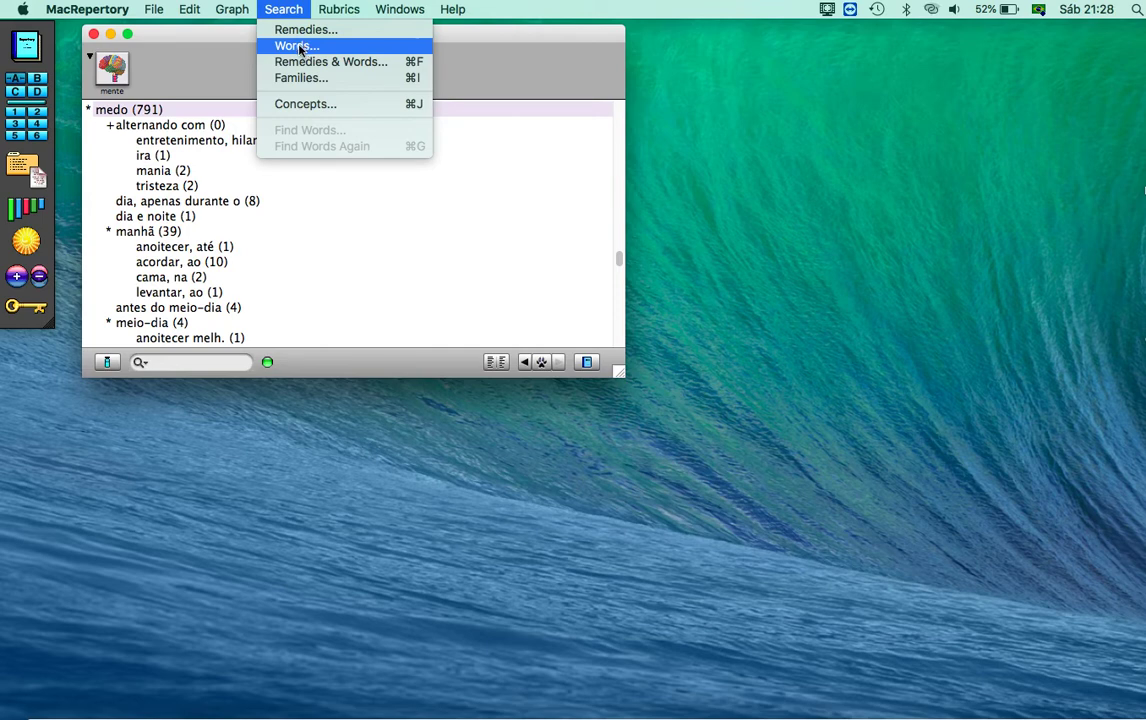
pyautogui.click(300, 47)
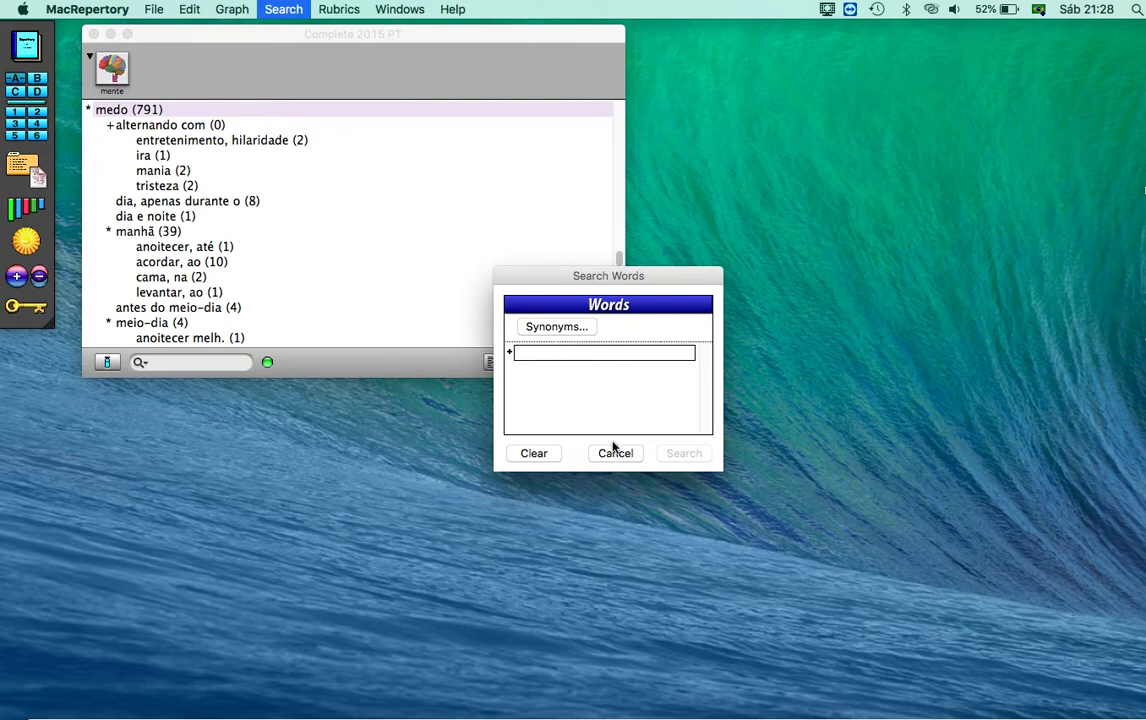
pyautogui.write('escuro')
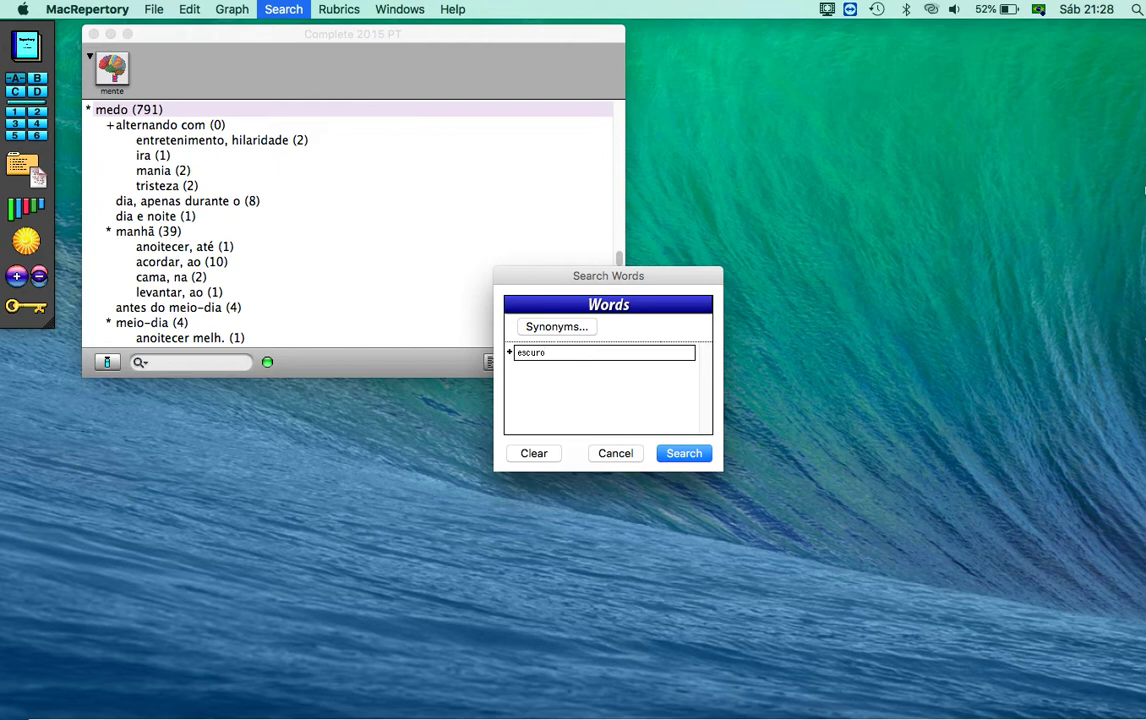
pyautogui.press('BackSpace')
pyautogui.press('BackSpace')
pyautogui.press('BackSpace')
pyautogui.press('BackSpace')
pyautogui.press('BackSpace')
pyautogui.press('BackSpace')
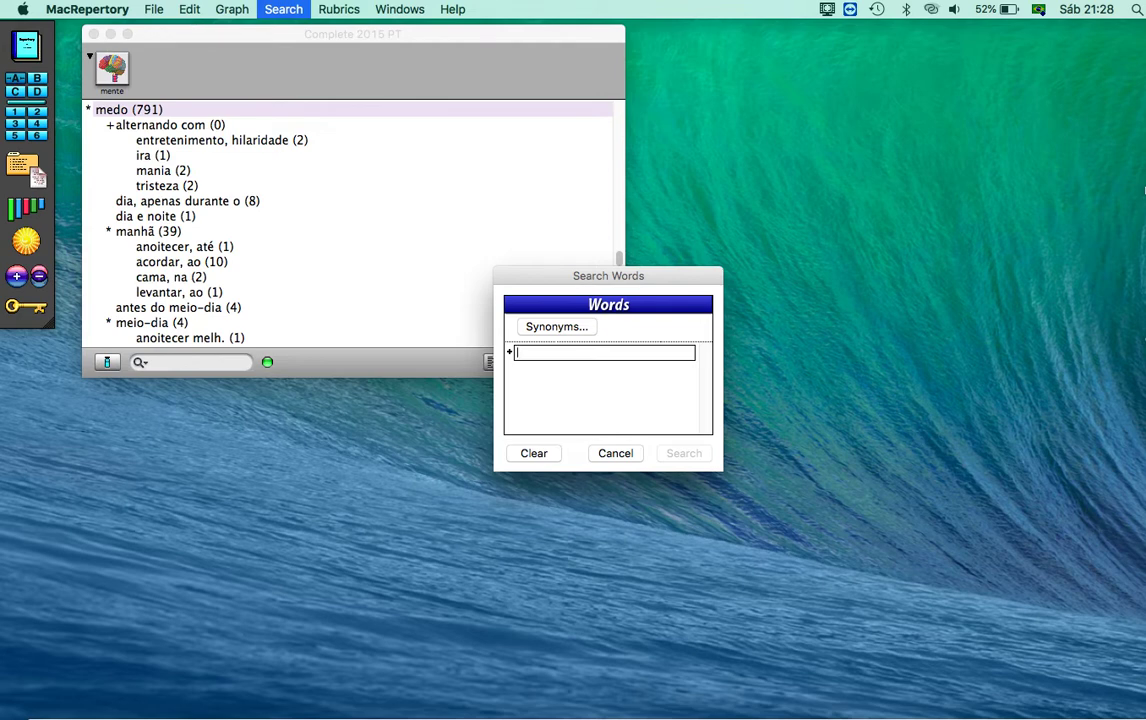
pyautogui.write('gê')
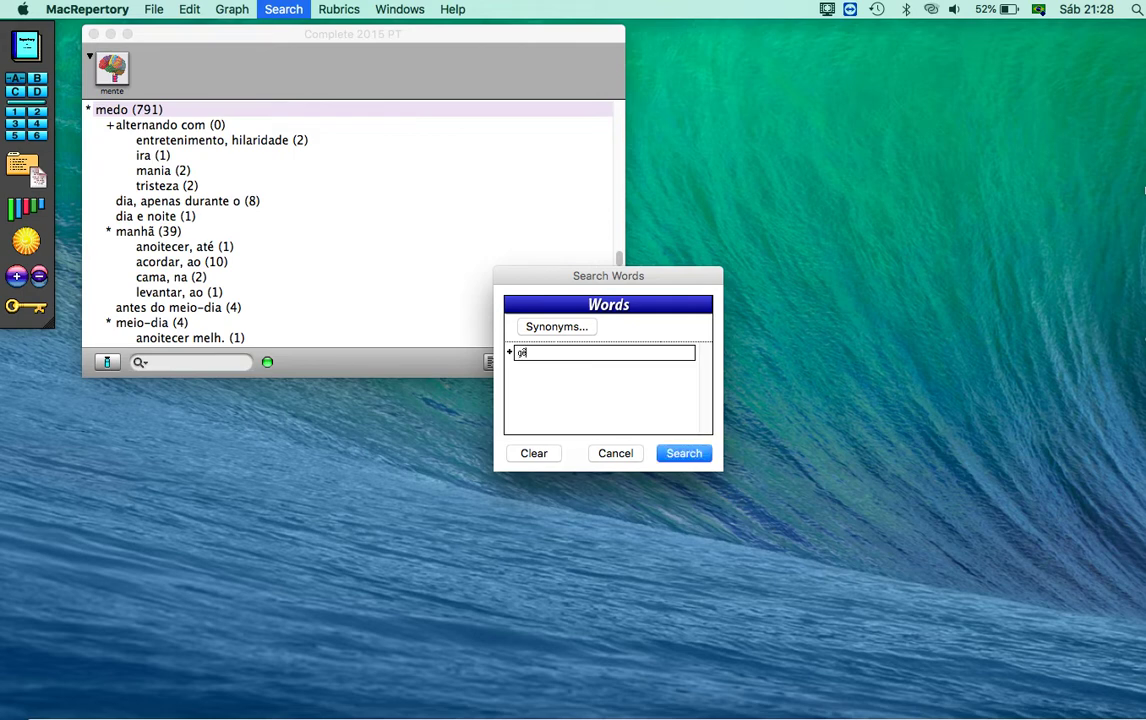
pyautogui.write('nese')
pyautogui.press('BackSpace')
pyautogui.press('BackSpace')
pyautogui.press('BackSpace')
pyautogui.press('BackSpace')
pyautogui.press('BackSpace')
pyautogui.press('BackSpace')
pyautogui.write('lápis')
pyautogui.press('BackSpace')
pyautogui.press('BackSpace')
pyautogui.press('BackSpace')
pyautogui.press('BackSpace')
pyautogui.press('BackSpace')
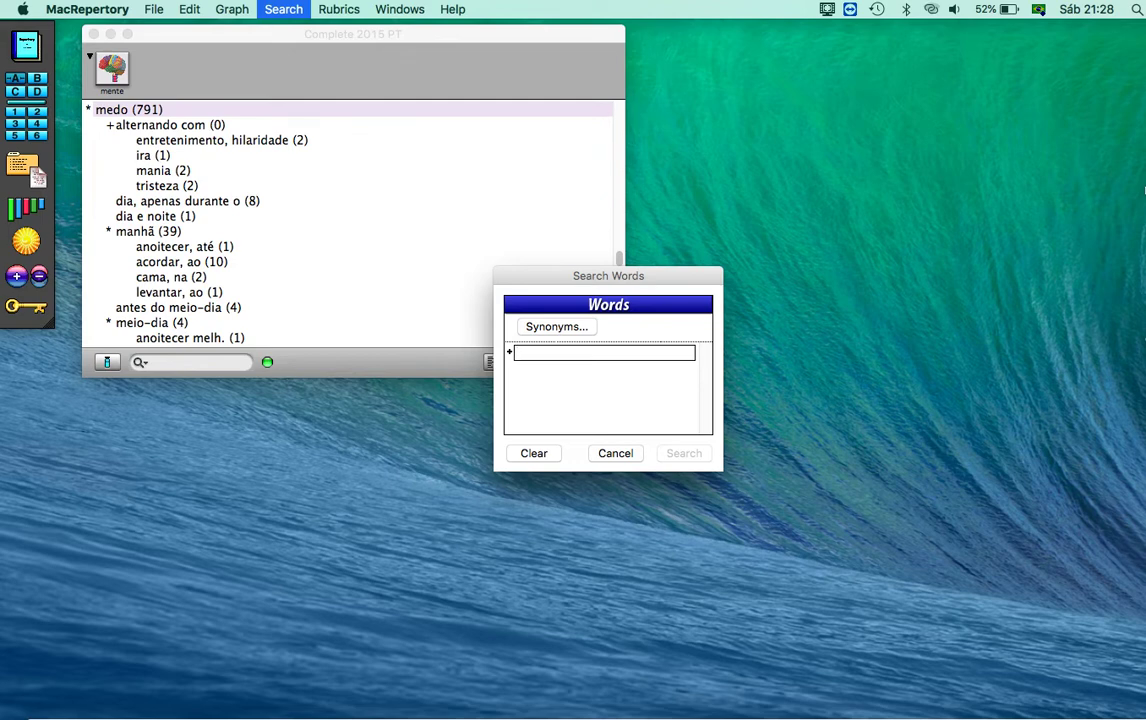
# - Search the repertory for the single word 'escuro', discarding the extra search-word row
pyautogui.write('escuro')
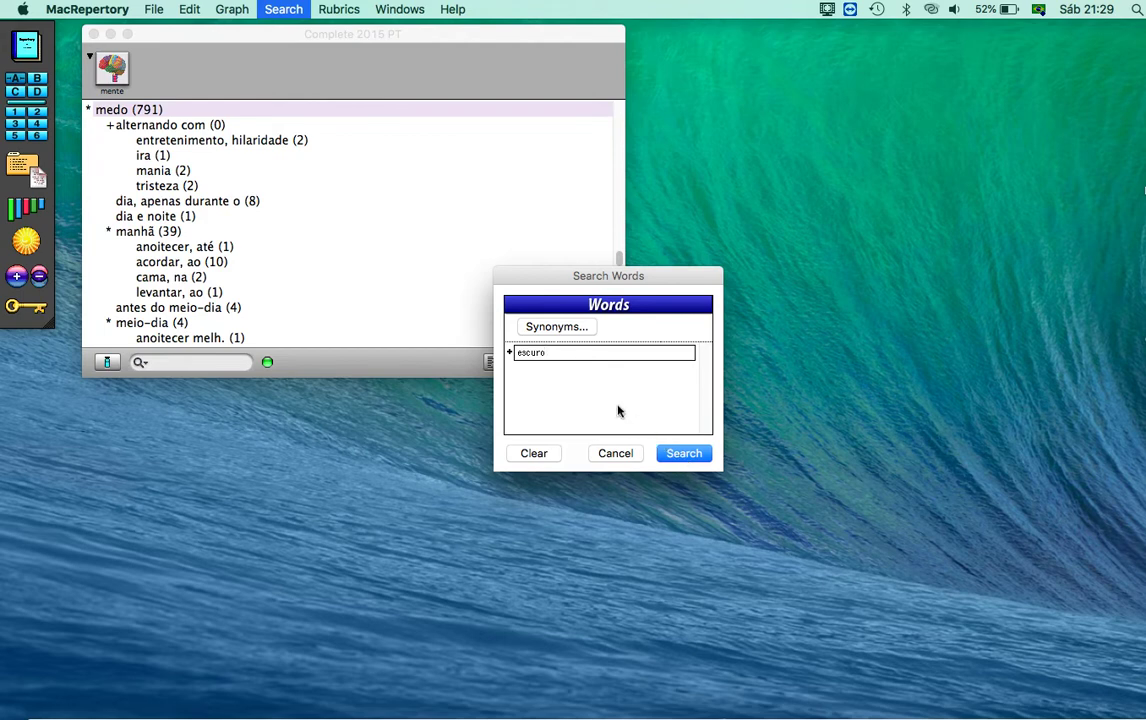
pyautogui.press('Return')
pyautogui.write('medo')
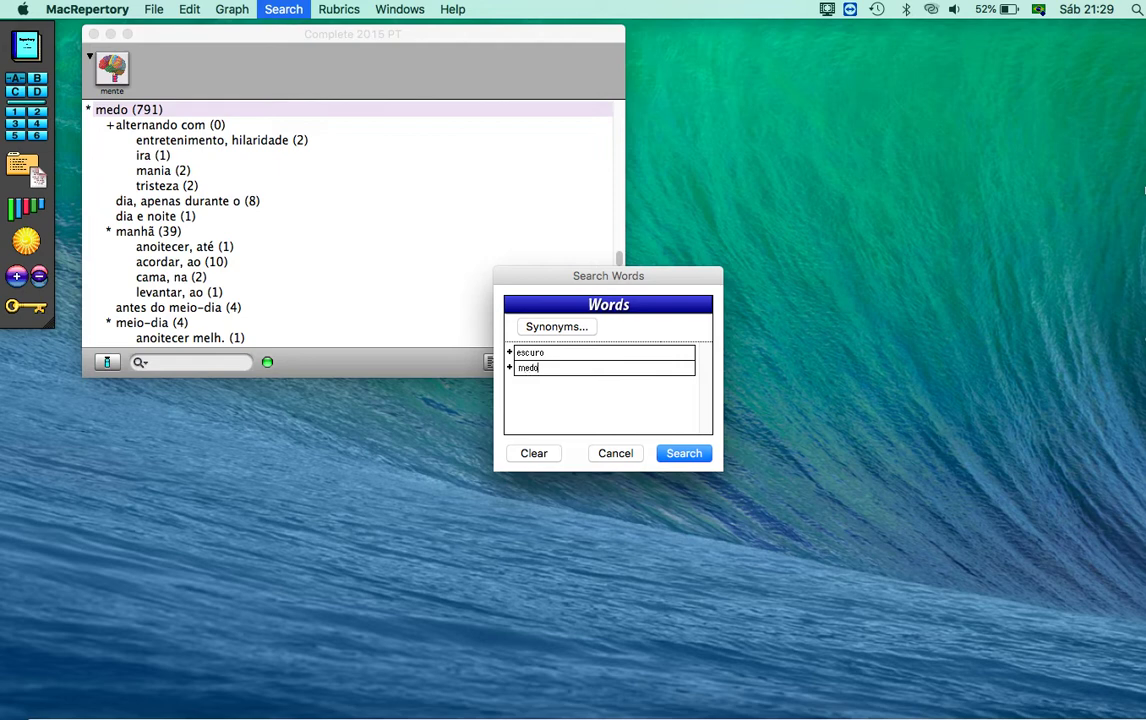
pyautogui.press('BackSpace')
pyautogui.press('BackSpace')
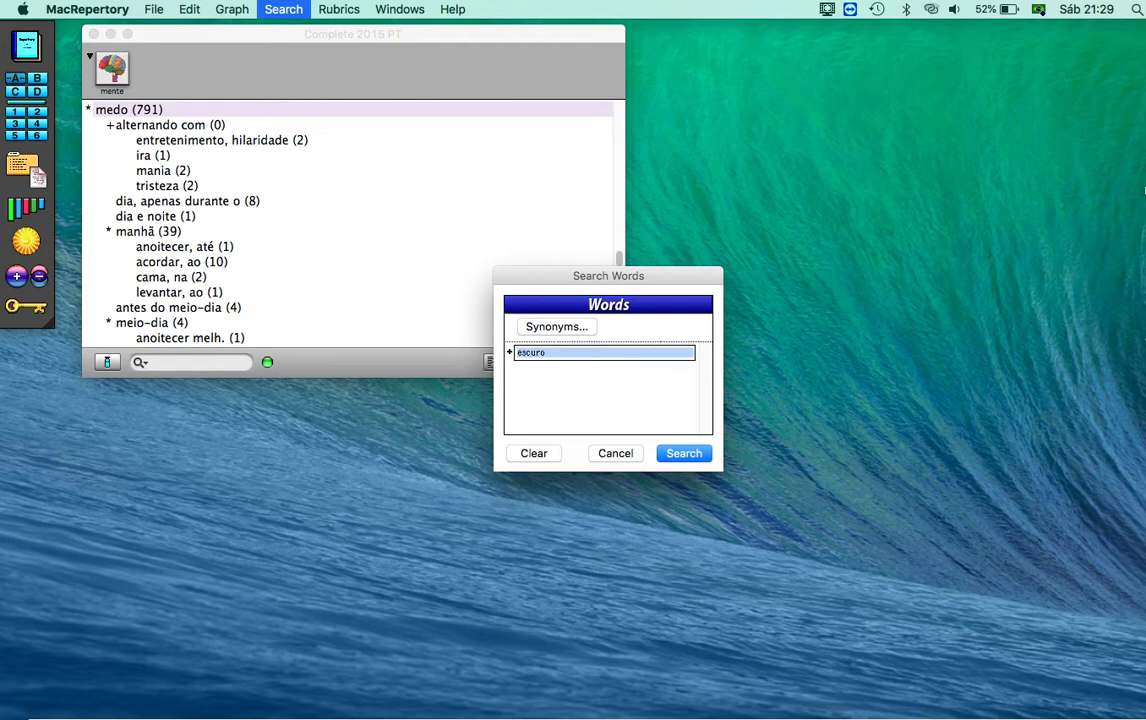
pyautogui.press('Right')
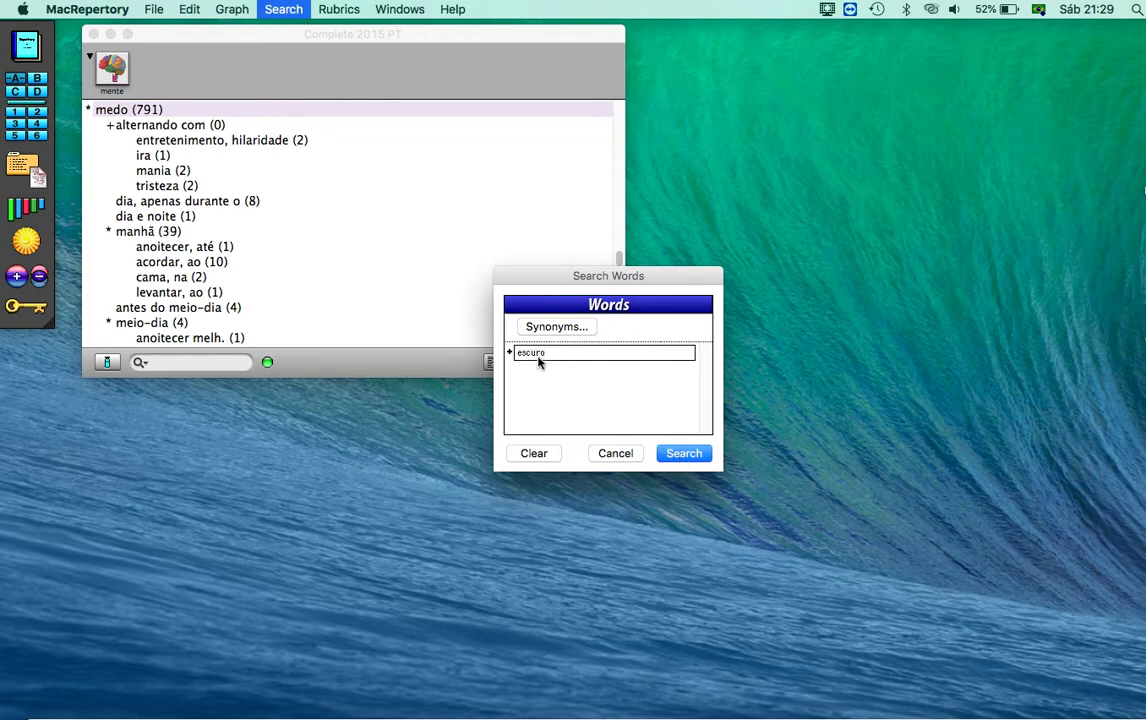
pyautogui.click(686, 457)
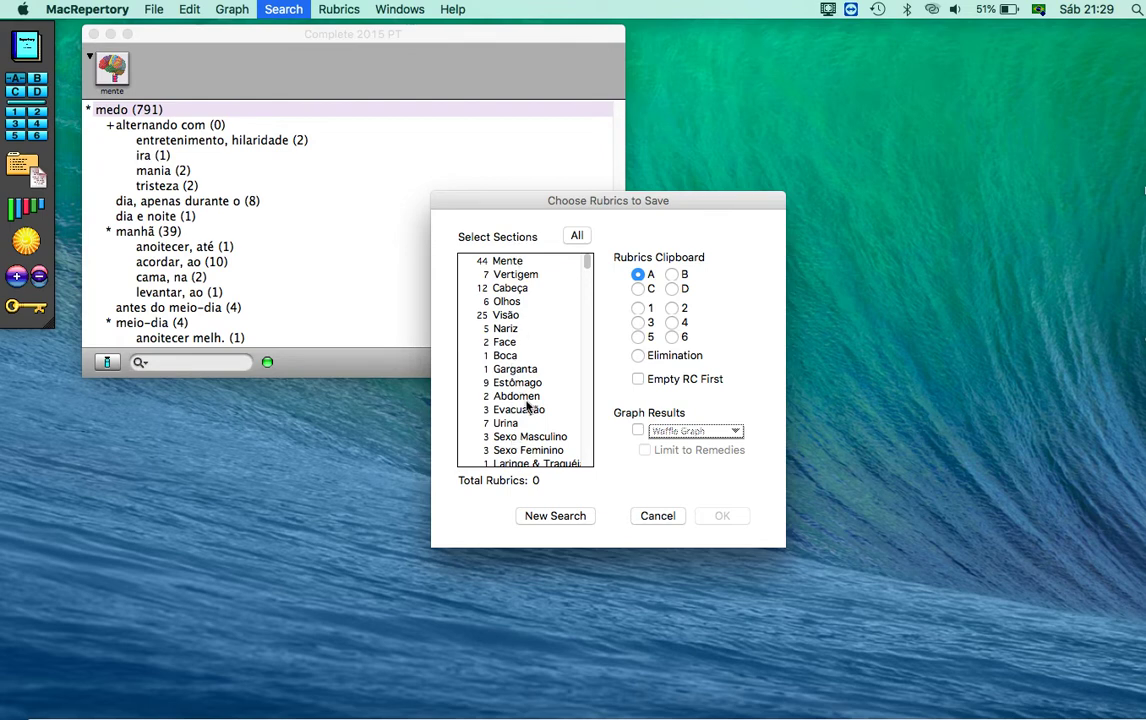
# - Select All sections (170 escuro rubrics) and save them to Rubrics Clipboard 1
pyautogui.click(508, 262)
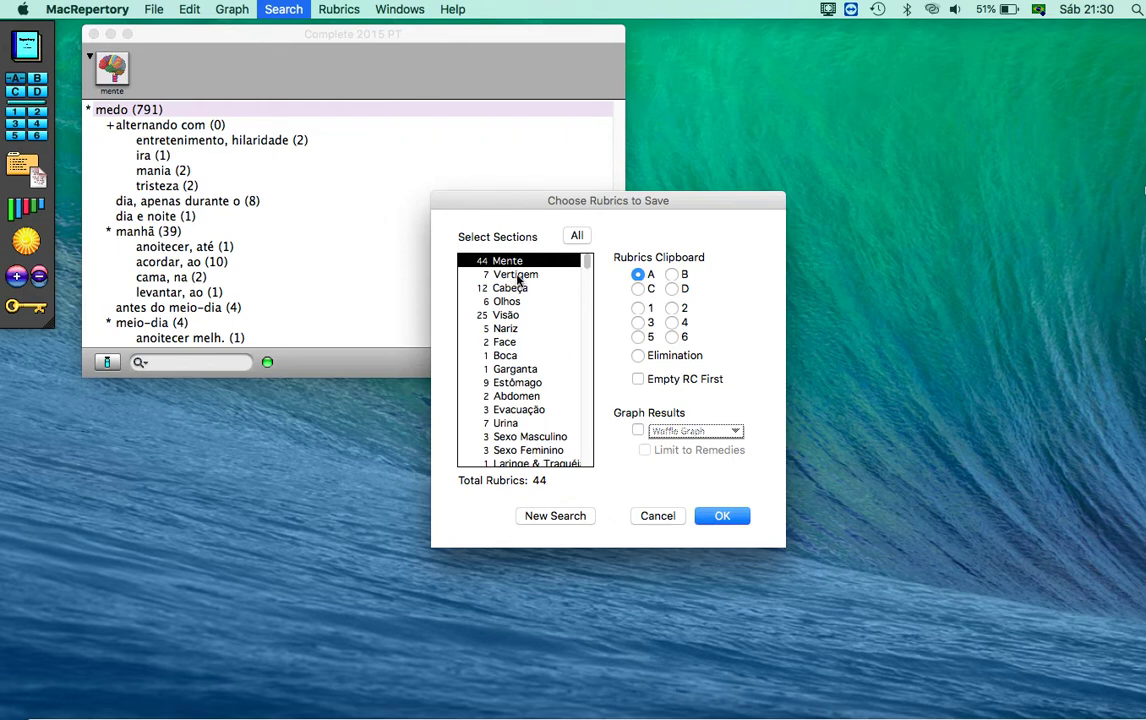
pyautogui.click(506, 275)
pyautogui.click(510, 289)
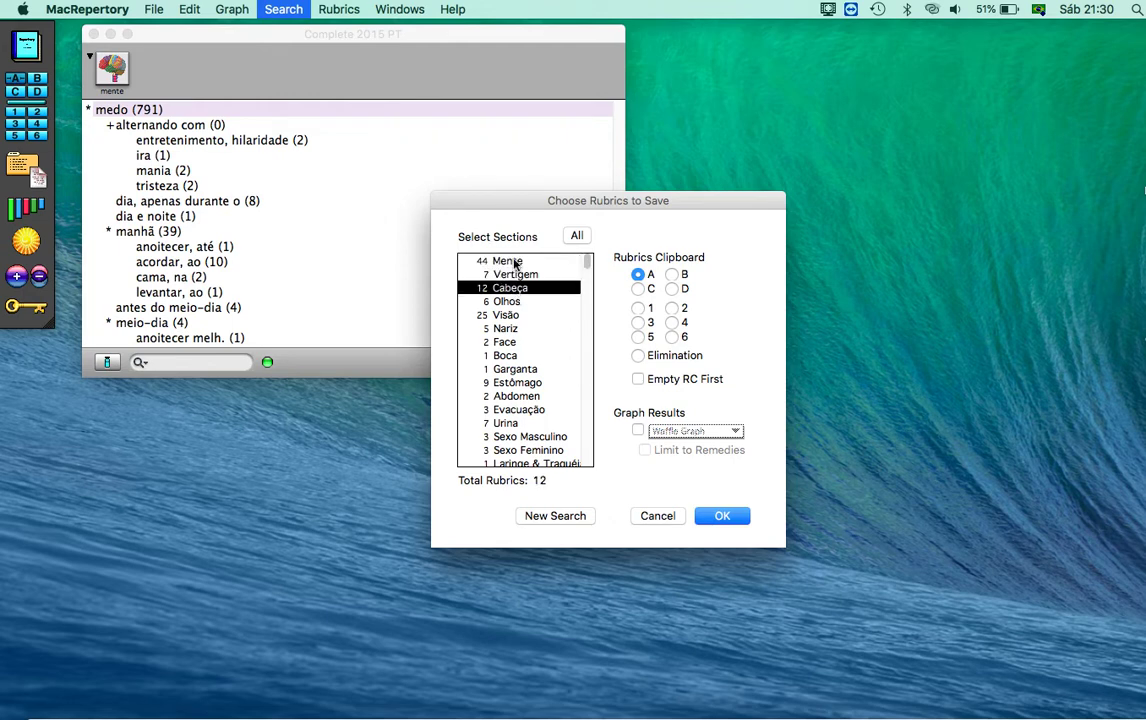
pyautogui.click(512, 261)
pyautogui.click(577, 238)
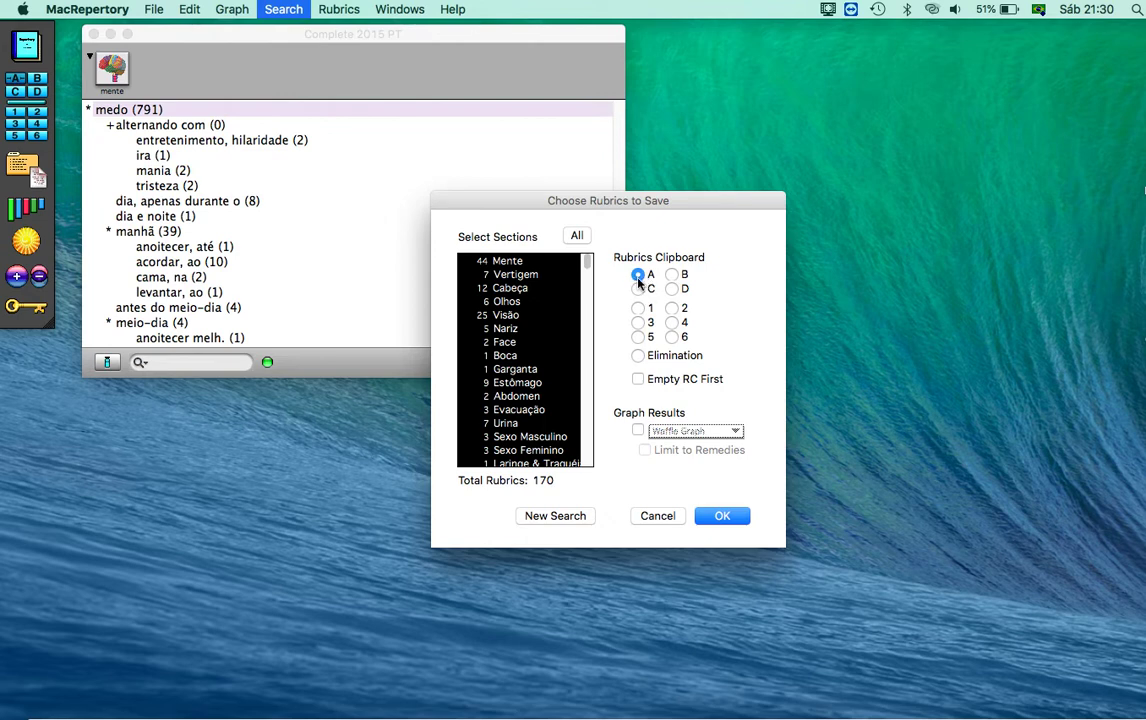
pyautogui.click(639, 310)
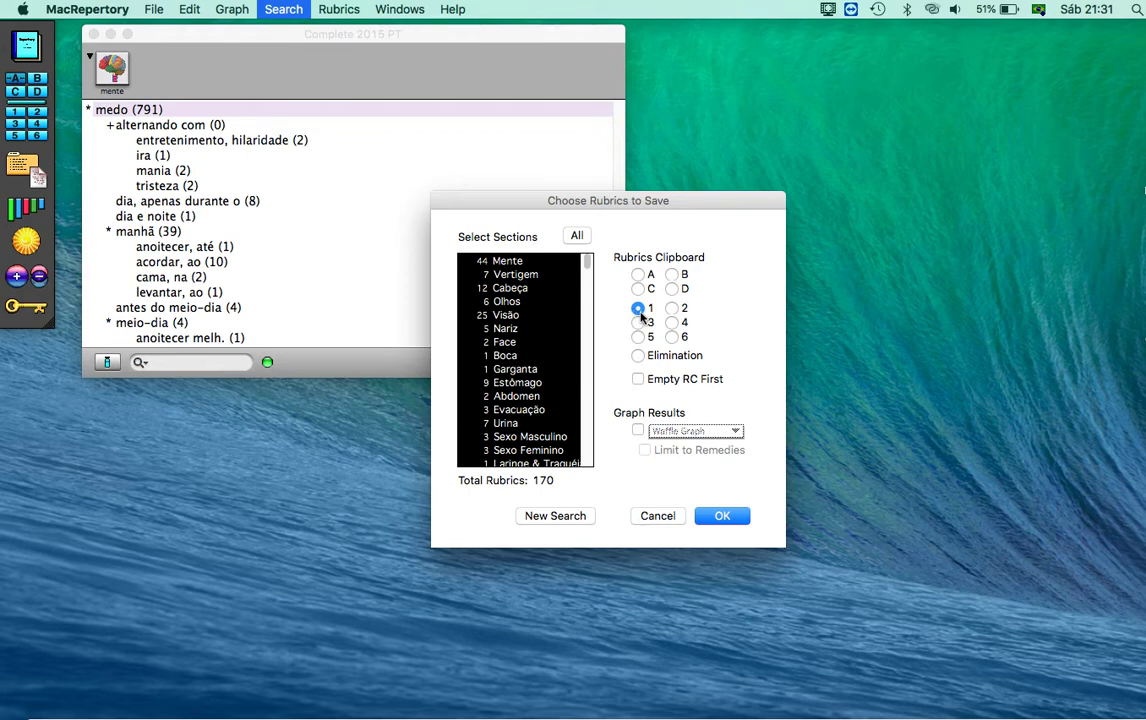
pyautogui.click(724, 518)
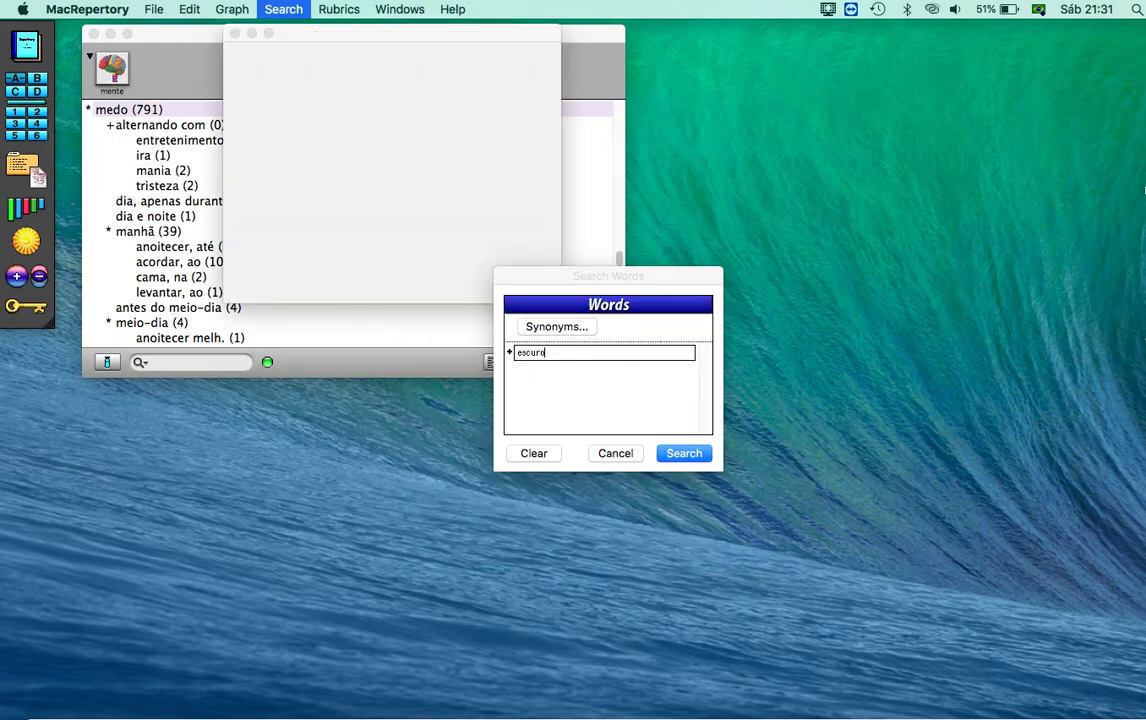
# - Confirm the save, enlarge the Clipboard 1 window and scroll through the 170 escuro rubrics
pyautogui.press('Return')
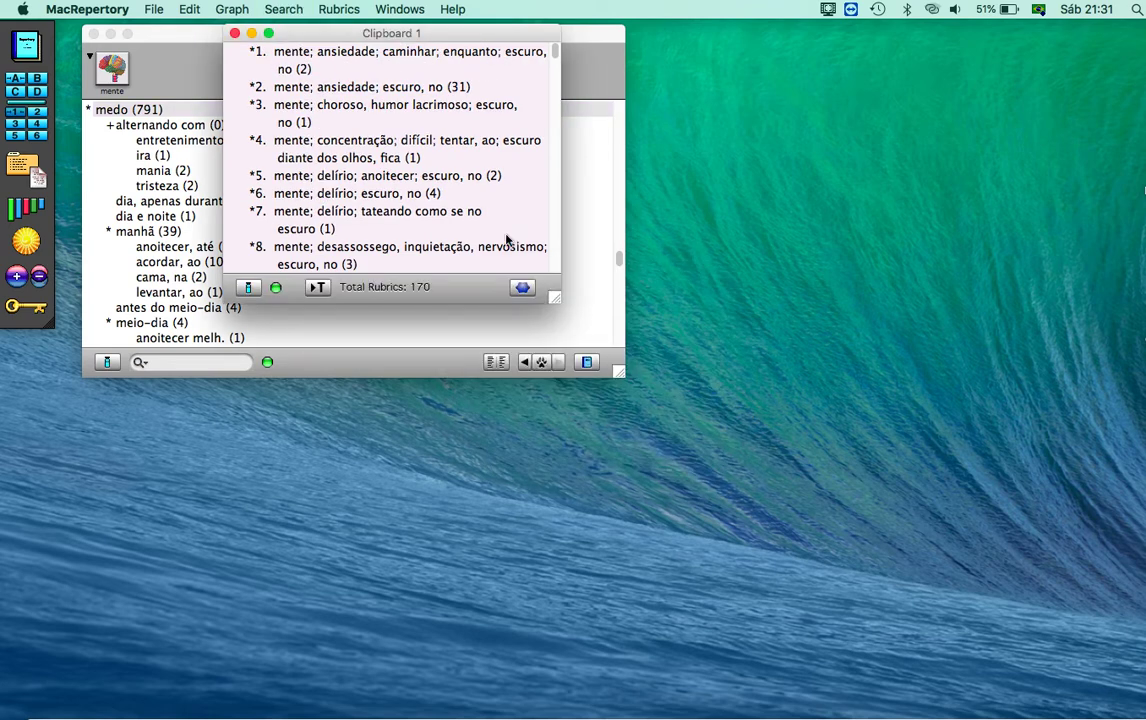
pyautogui.moveTo(553, 303); pyautogui.dragTo(686, 322)
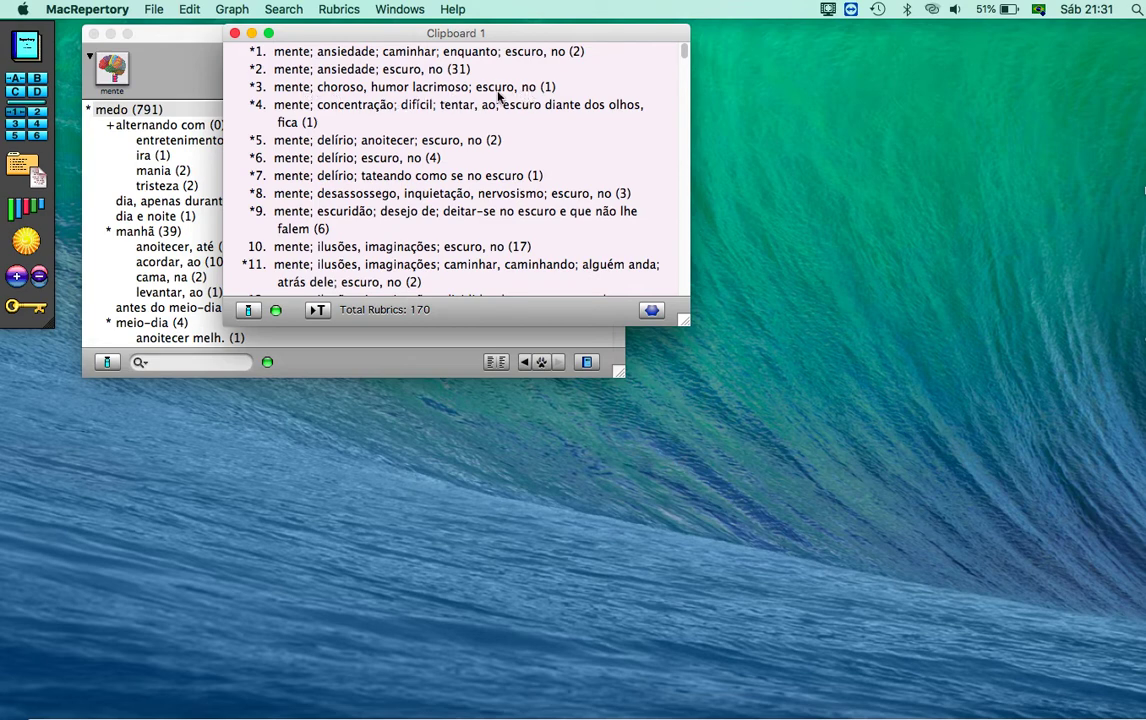
pyautogui.scroll(-3, 469, 214)
pyautogui.scroll(-10, 469, 214)
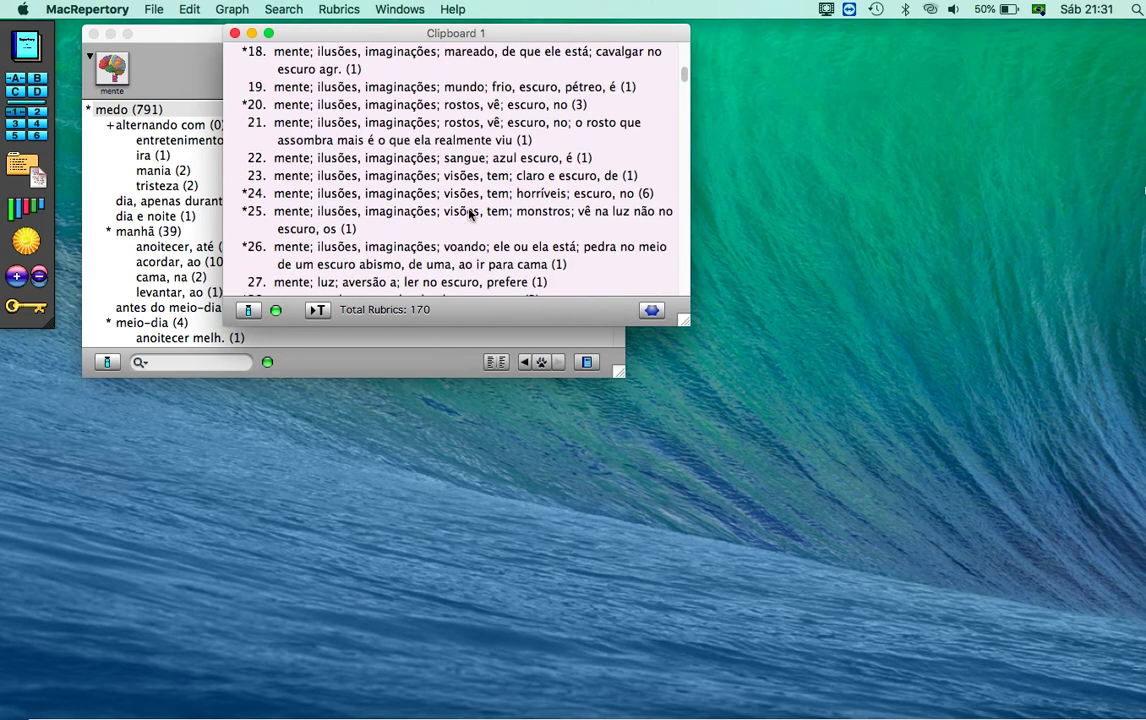
pyautogui.scroll(-10, 469, 214)
pyautogui.scroll(-12, 469, 214)
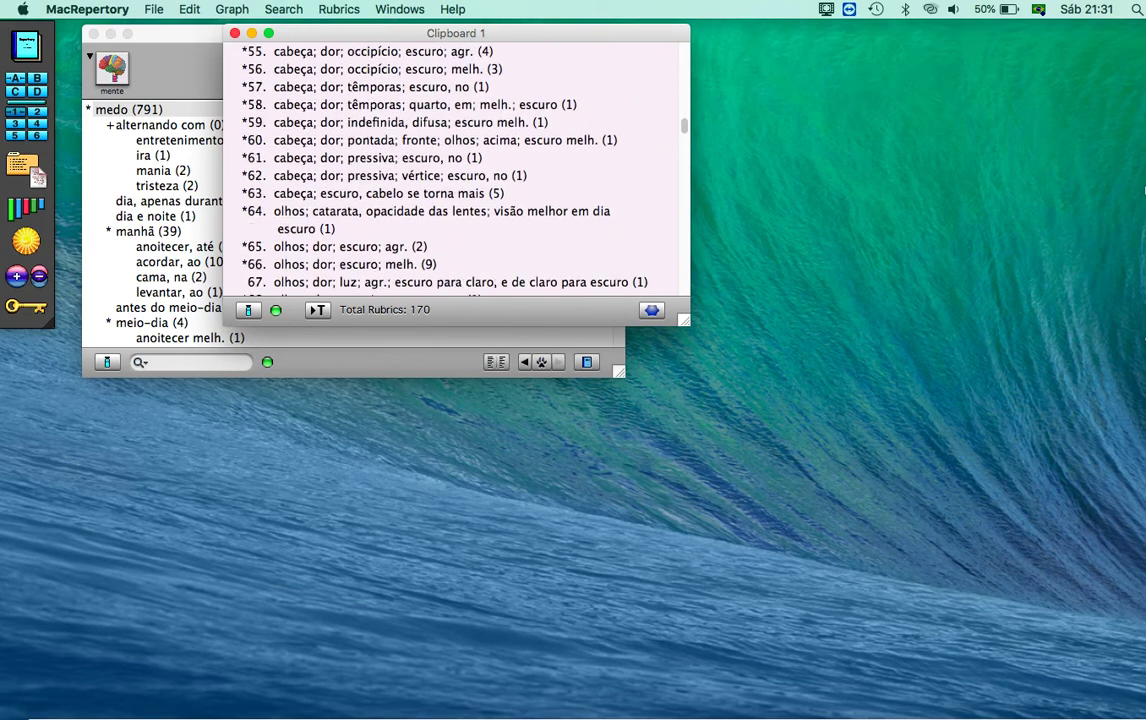
pyautogui.scroll(-2, 469, 214)
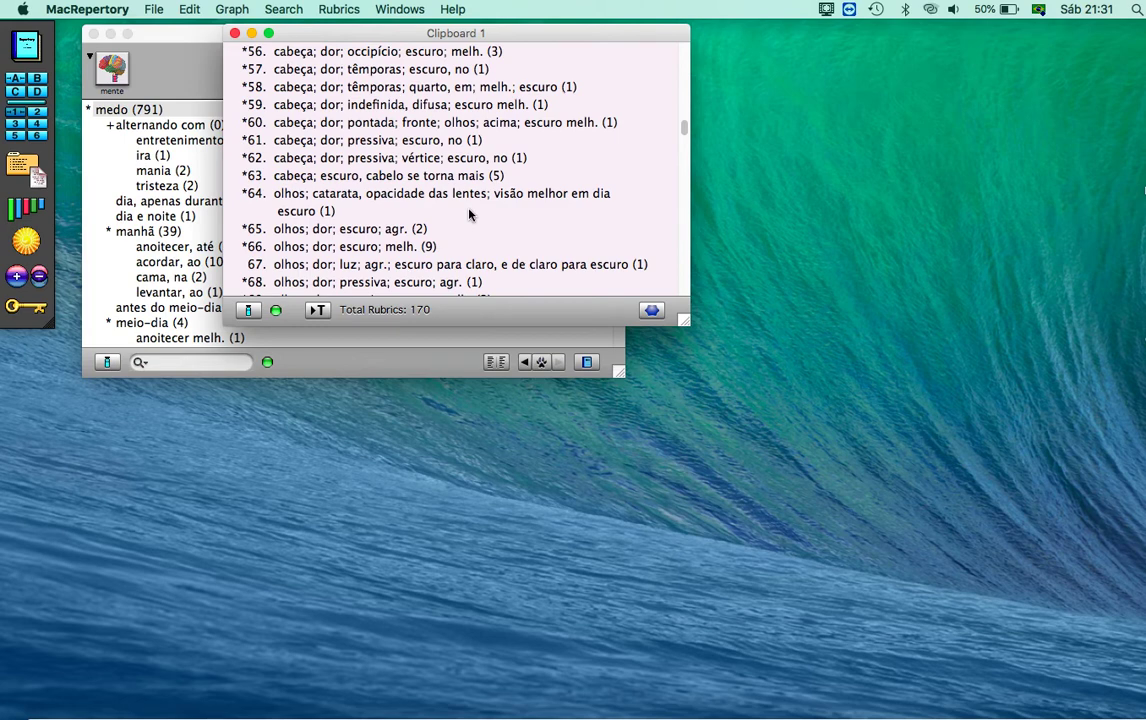
pyautogui.scroll(9, 434, 140)
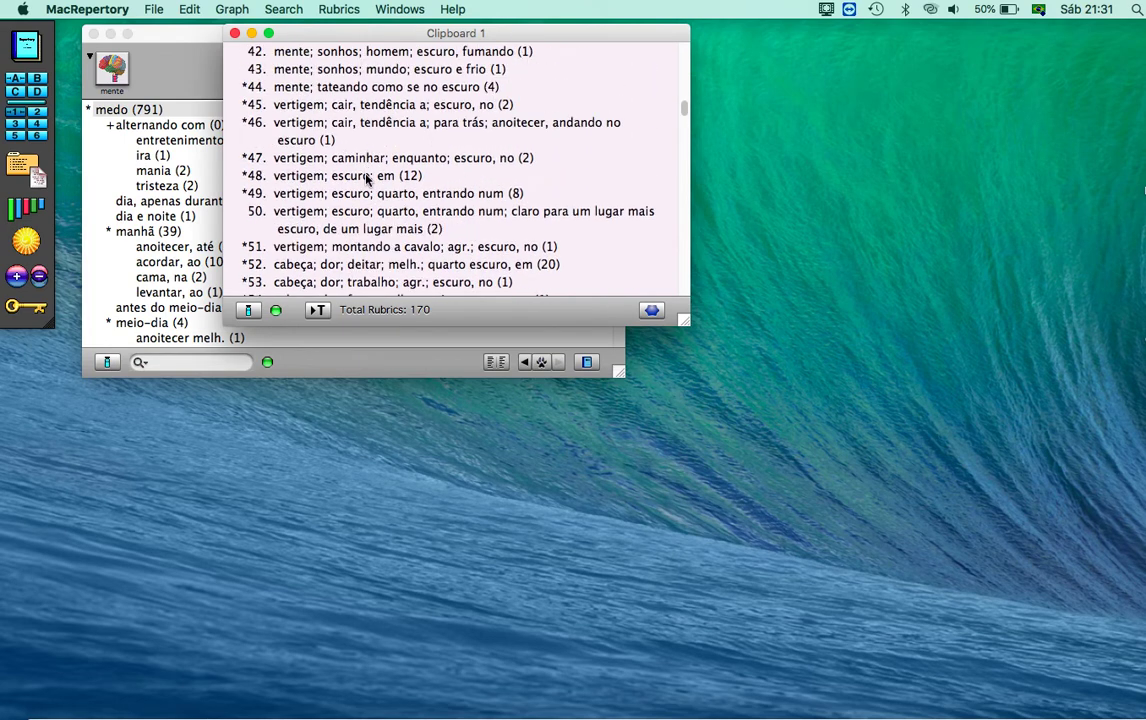
# - Copy vertigem; escuro; em (12) into Clipboard B, show Clipboard B, and close Clipboard 1
pyautogui.moveTo(367, 178); pyautogui.dragTo(37, 81)
pyautogui.click(37, 81)
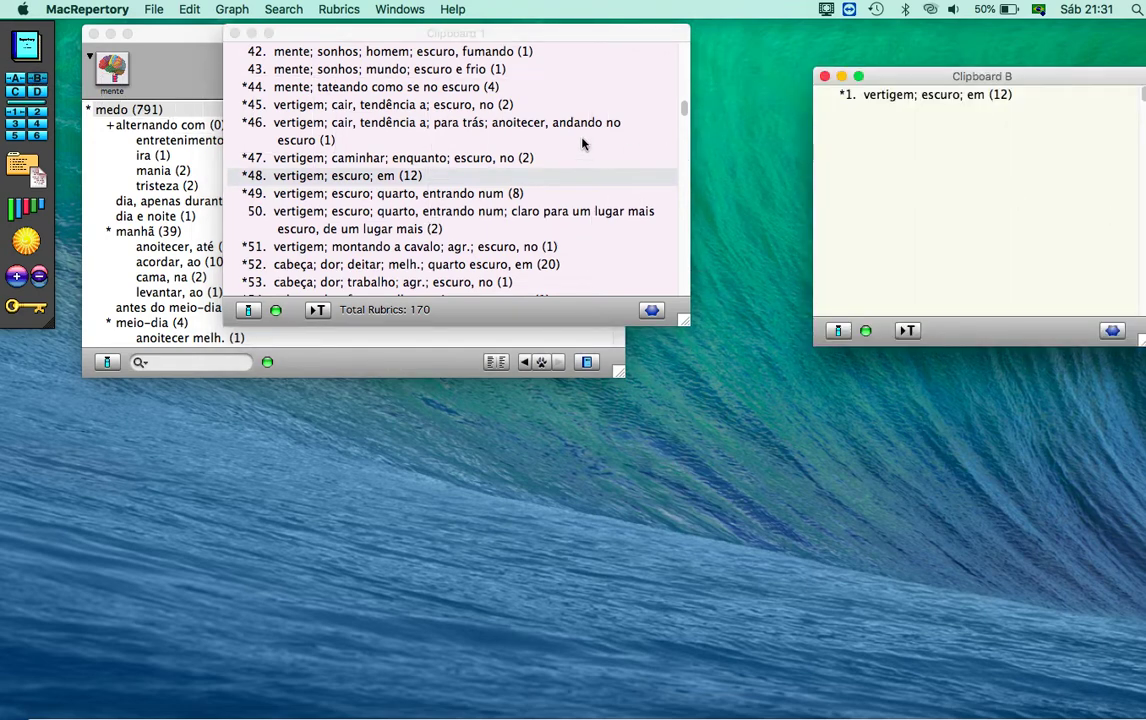
pyautogui.click(234, 36)
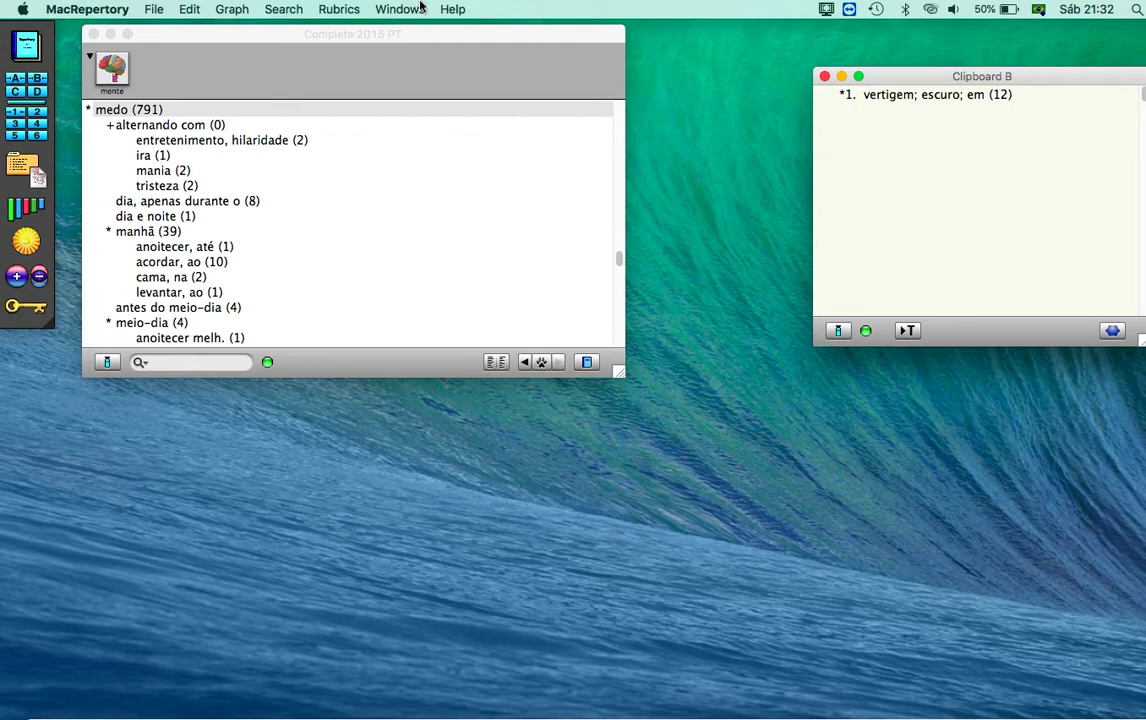
# - Rerun the escuro word search without saving results, then close the Clipboard B window
pyautogui.click(282, 10)
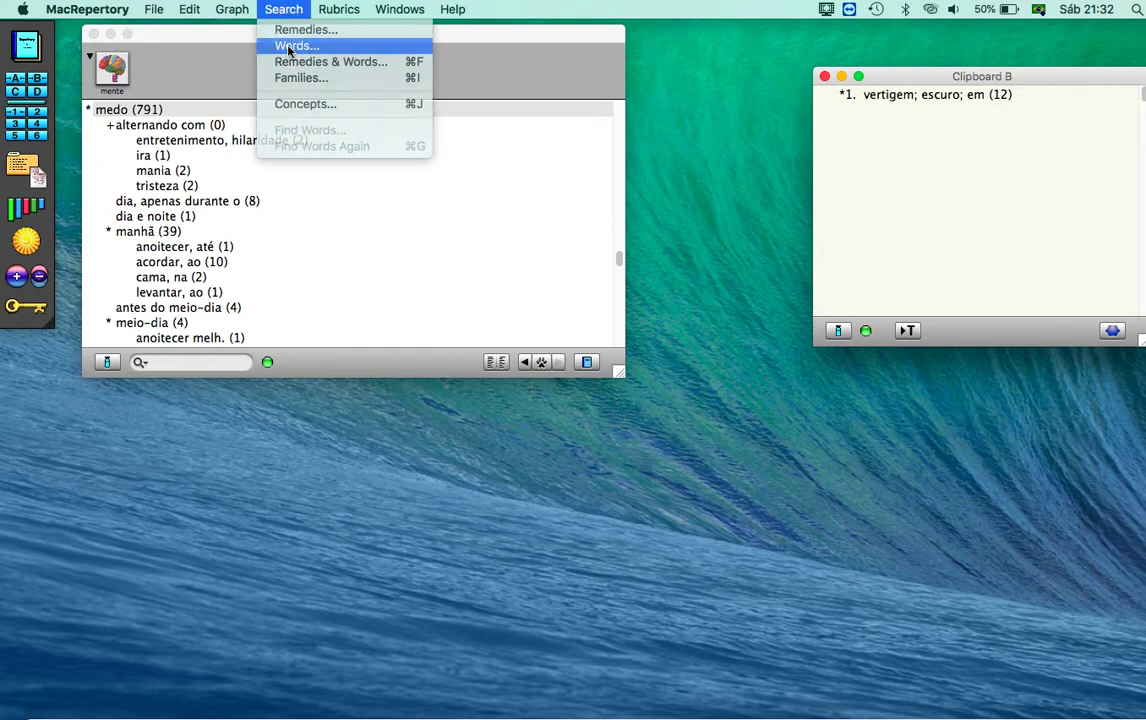
pyautogui.click(263, 45)
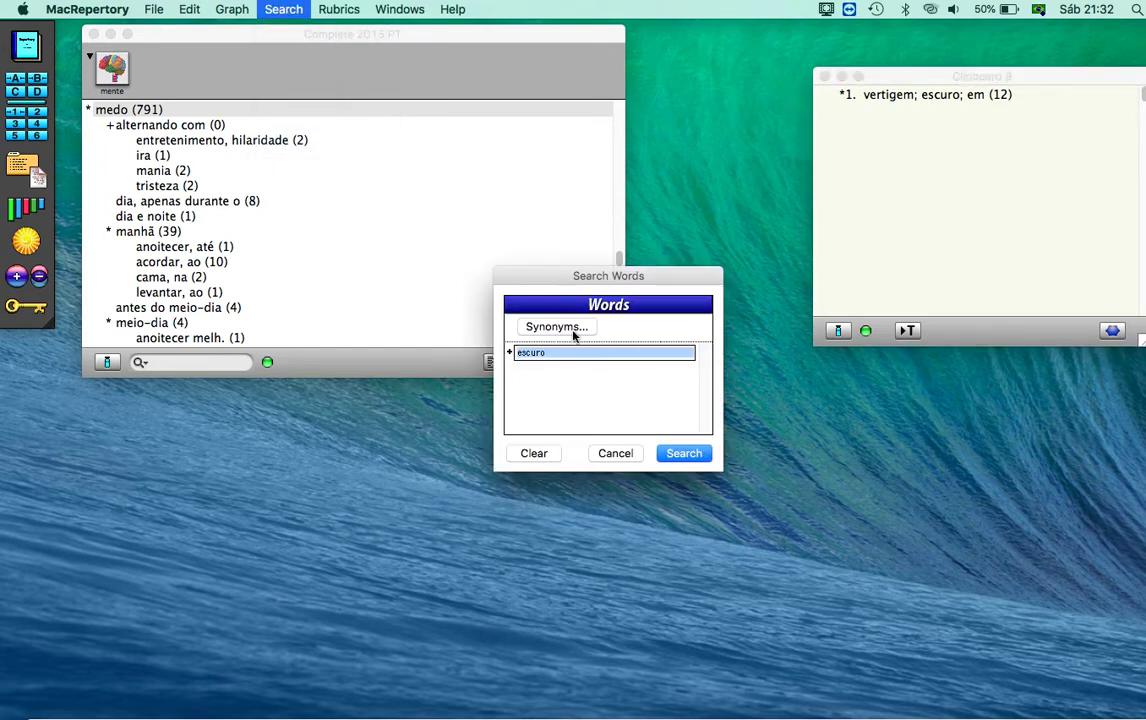
pyautogui.click(684, 454)
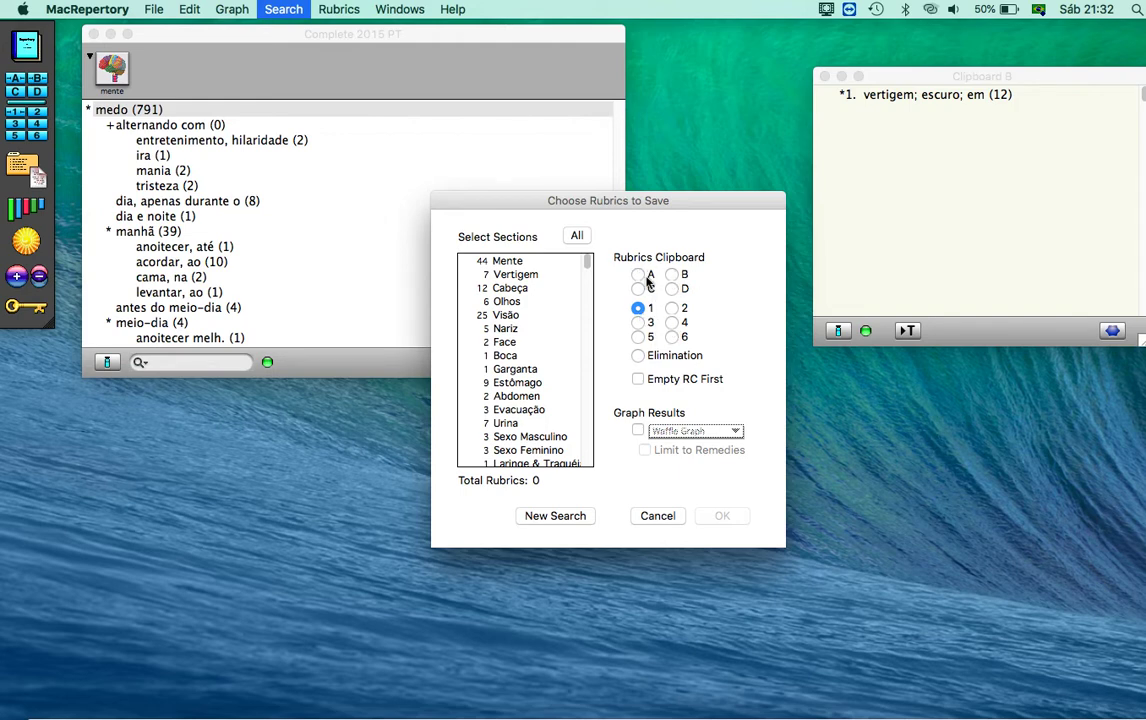
pyautogui.click(652, 516)
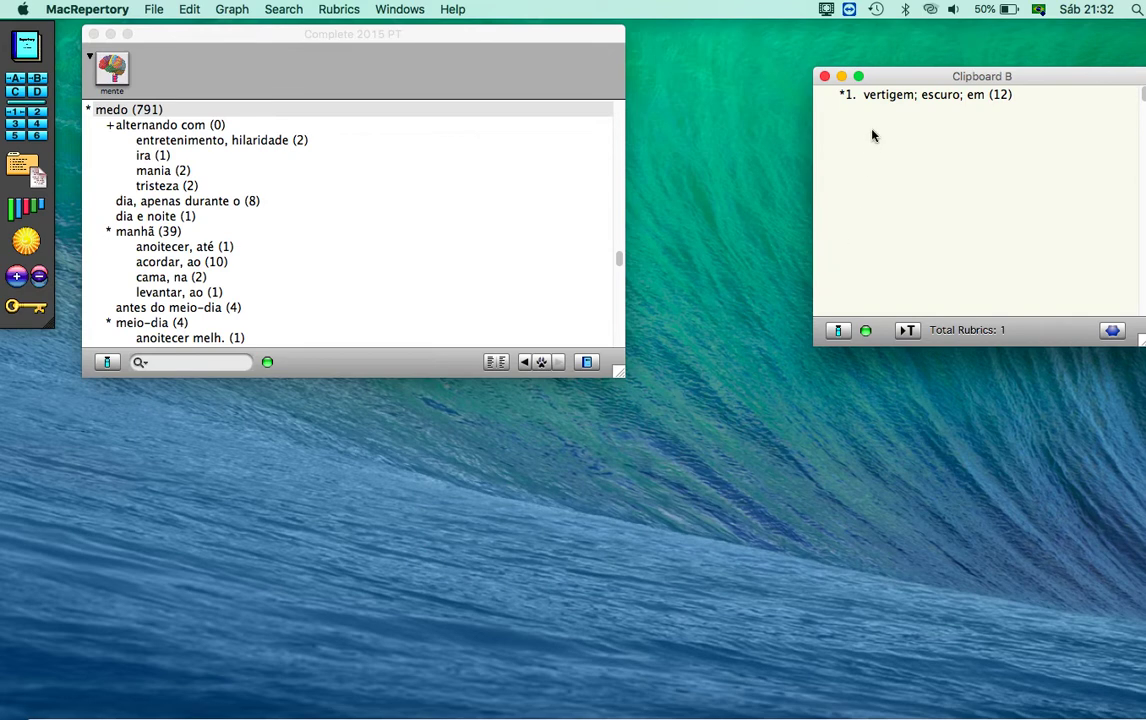
pyautogui.click(824, 77)
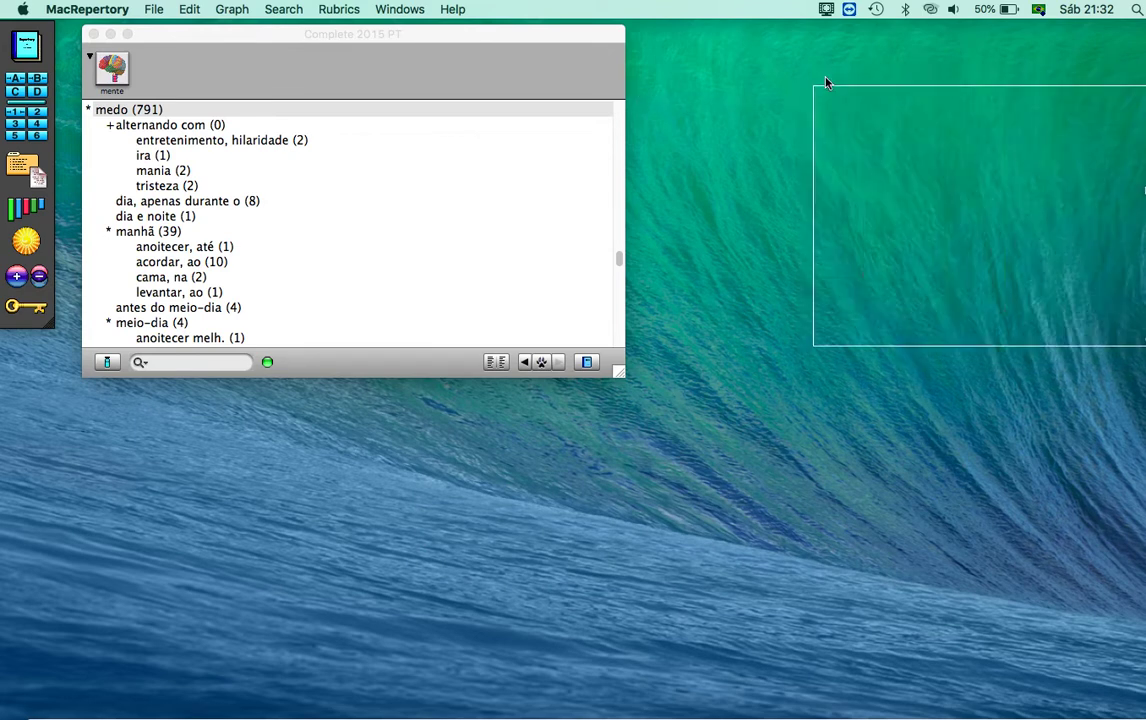
# - Search rubrics by the remedy abel., look over the results, and cancel saving them
pyautogui.click(285, 11)
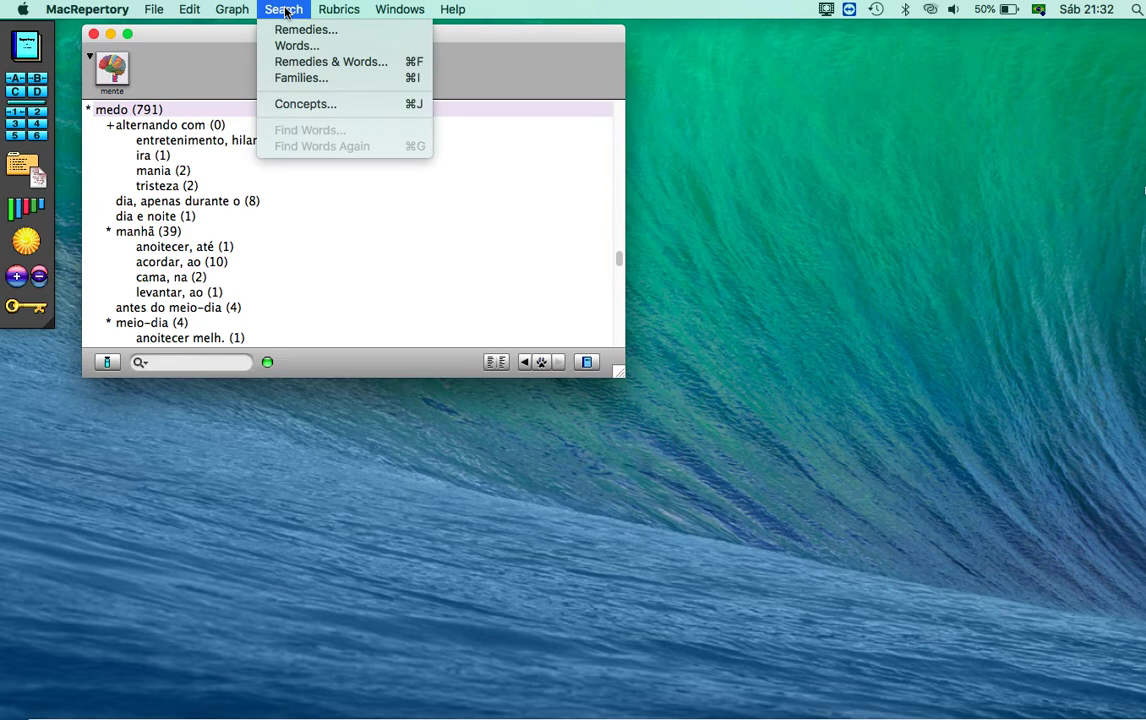
pyautogui.click(280, 30)
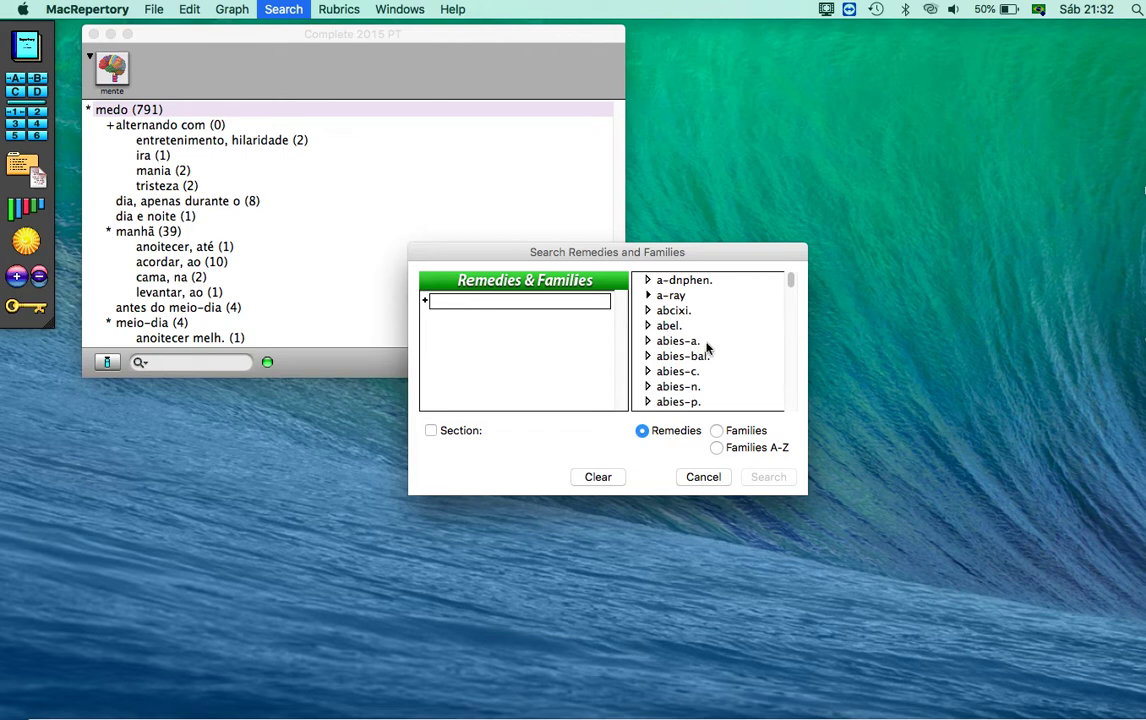
pyautogui.doubleClick(640, 327)
pyautogui.click(640, 326)
pyautogui.click(768, 478)
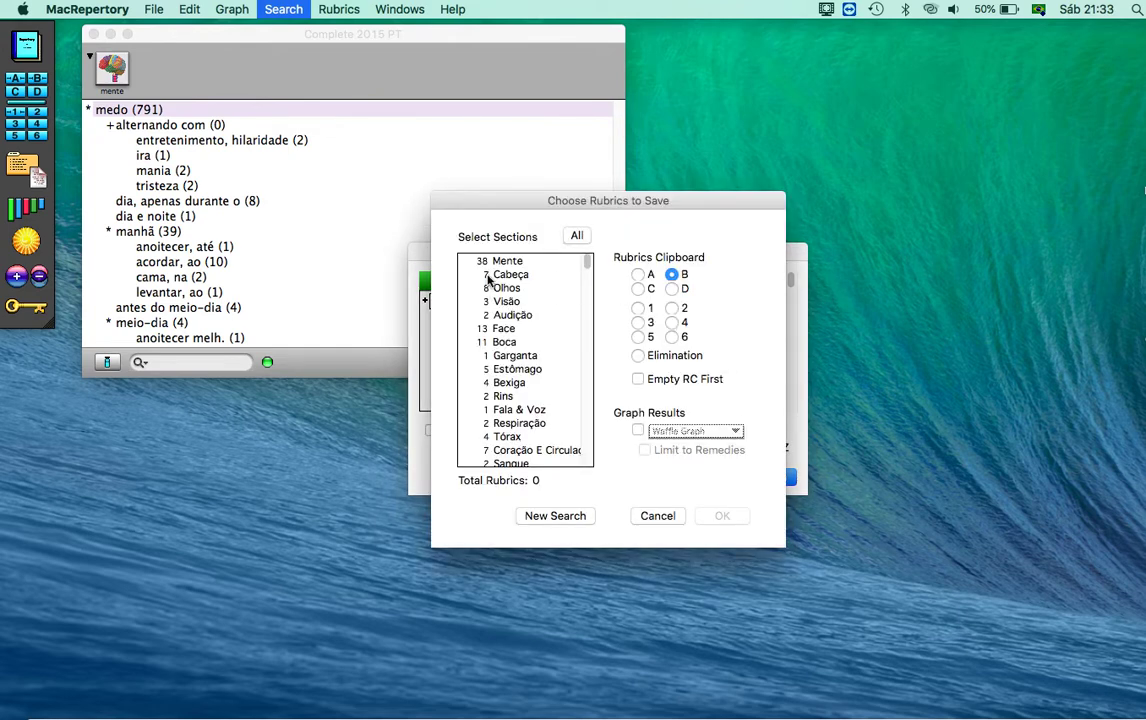
pyautogui.scroll(-3, 498, 416)
pyautogui.scroll(3, 498, 416)
pyautogui.scroll(-3, 498, 417)
pyautogui.scroll(3, 498, 417)
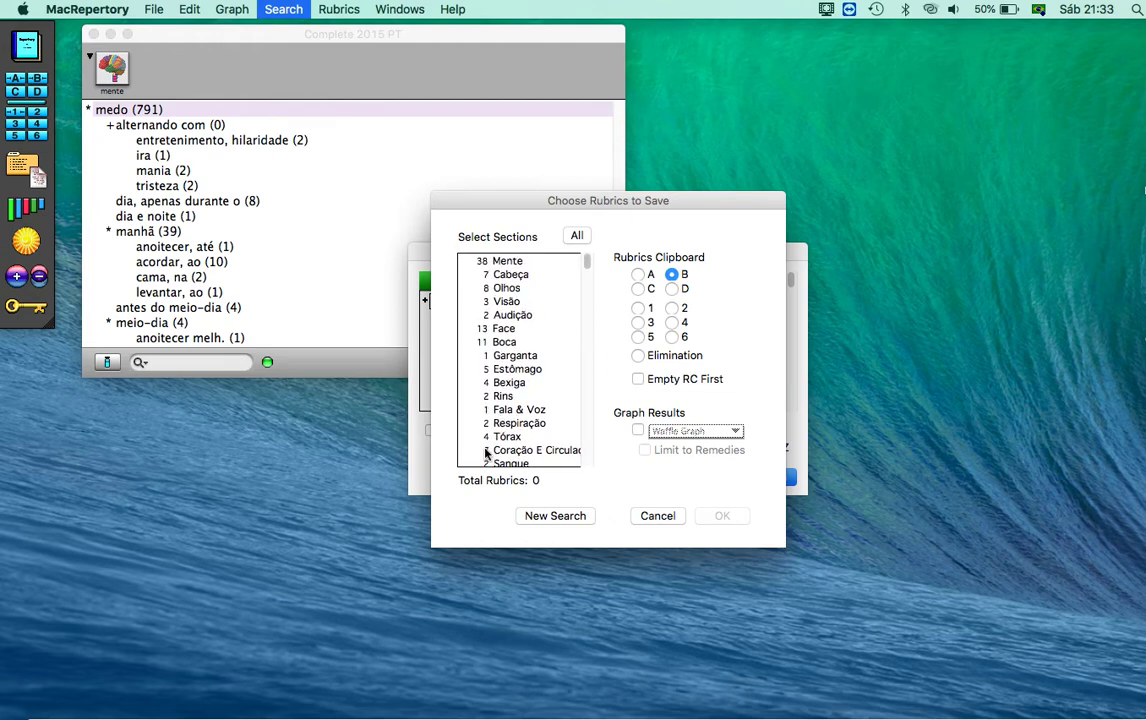
pyautogui.click(657, 516)
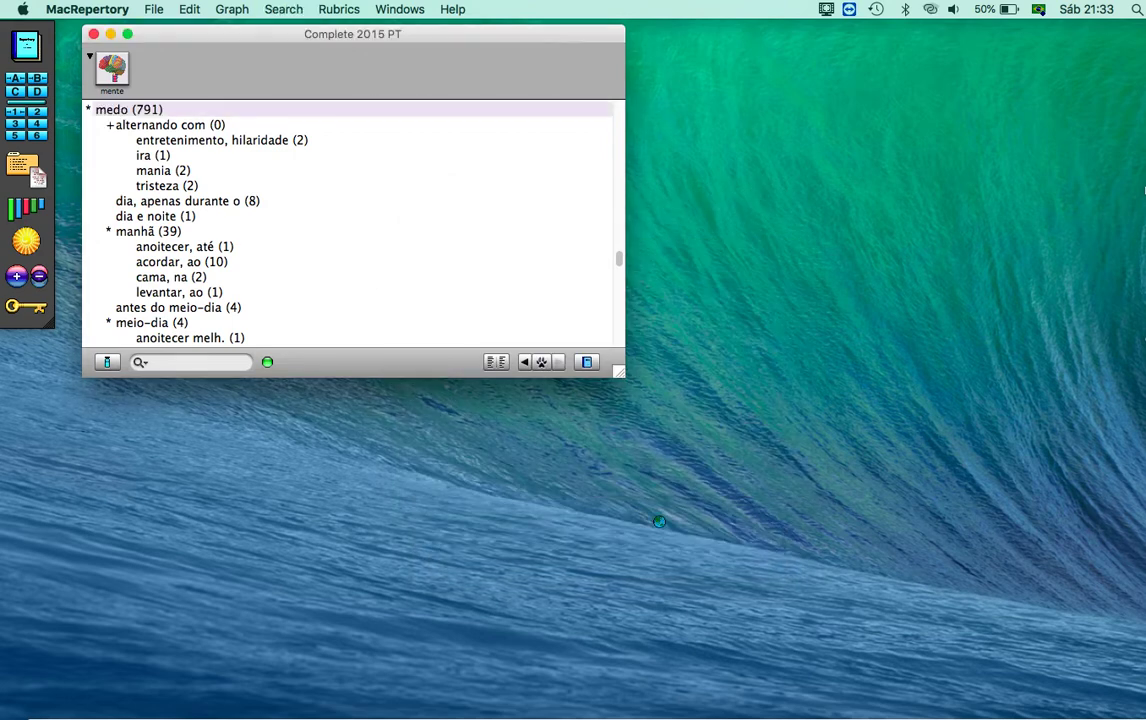
# - Open Search Remedies & Words, view the remedy picker as Families A-Z, and focus the empty Words field
pyautogui.click(332, 10)
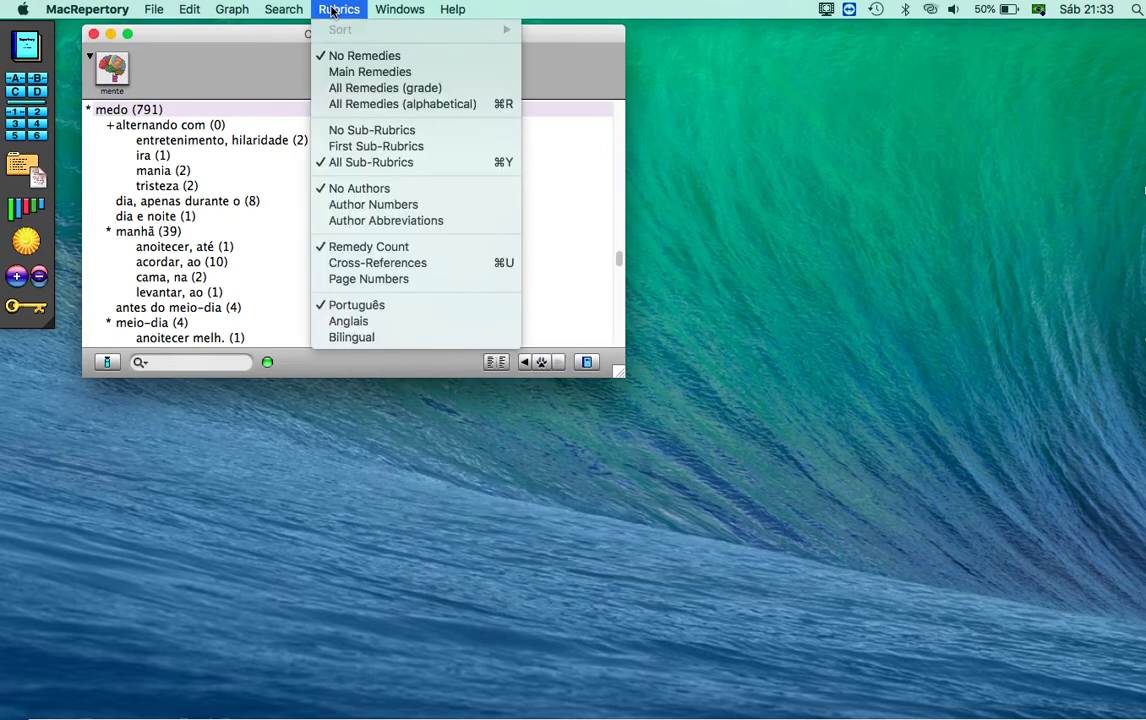
pyautogui.moveTo(300, 10)
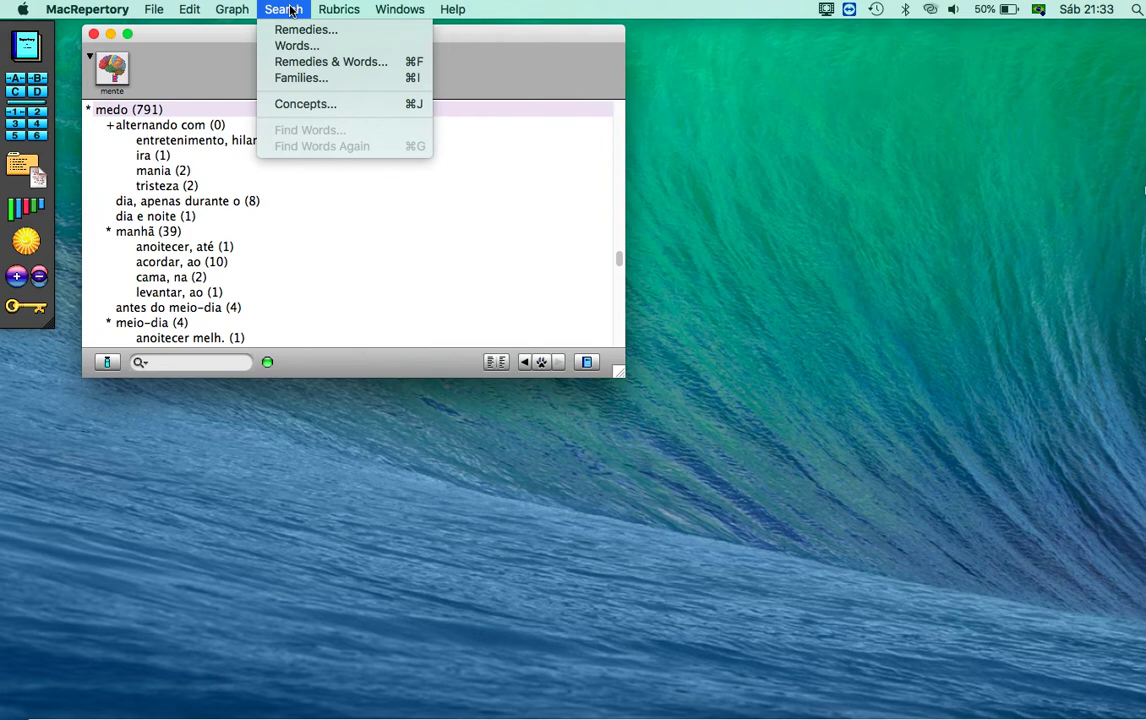
pyautogui.click(309, 65)
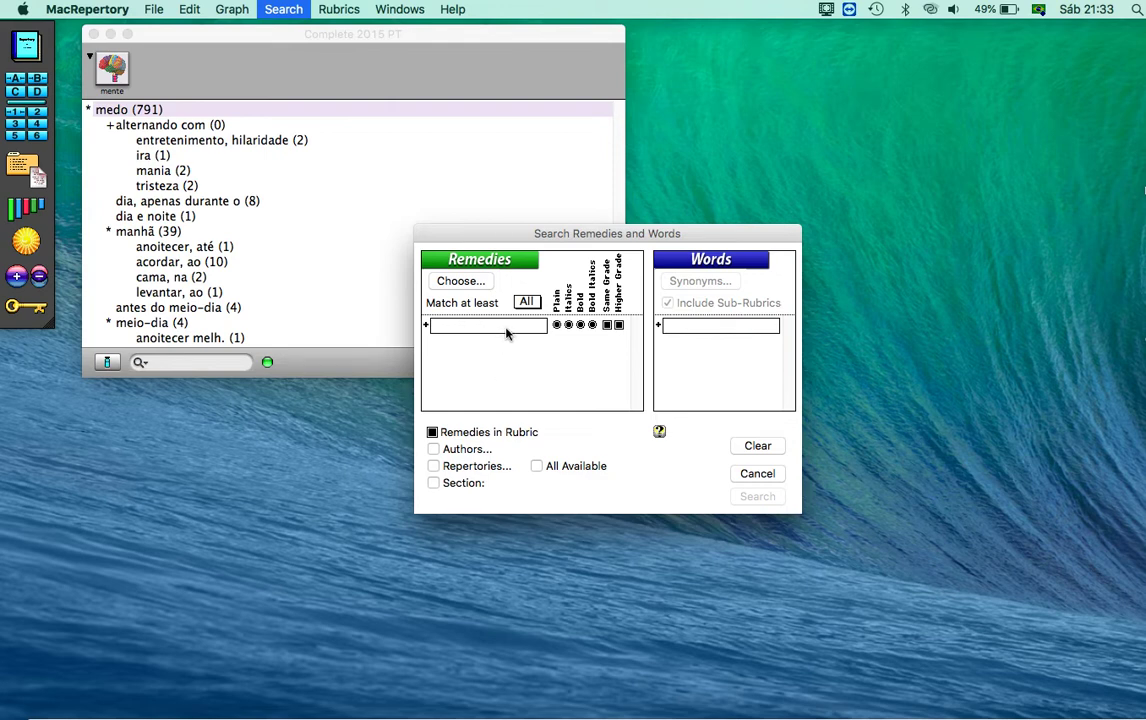
pyautogui.click(463, 283)
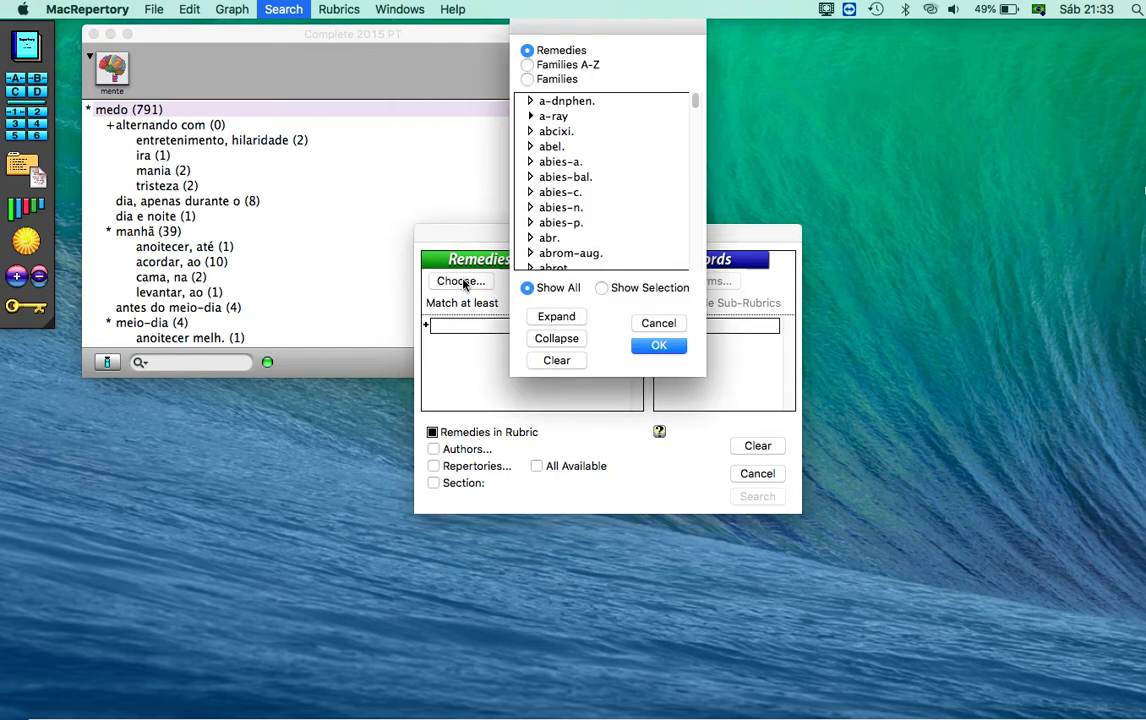
pyautogui.click(538, 64)
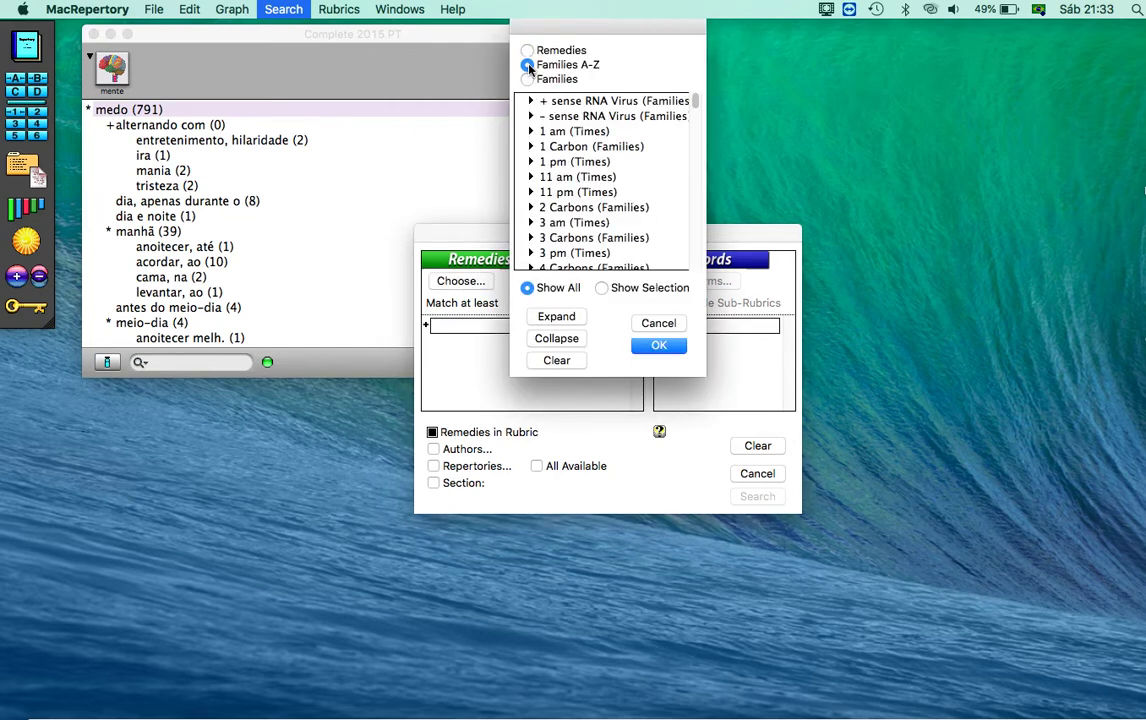
pyautogui.click(659, 345)
pyautogui.click(702, 327)
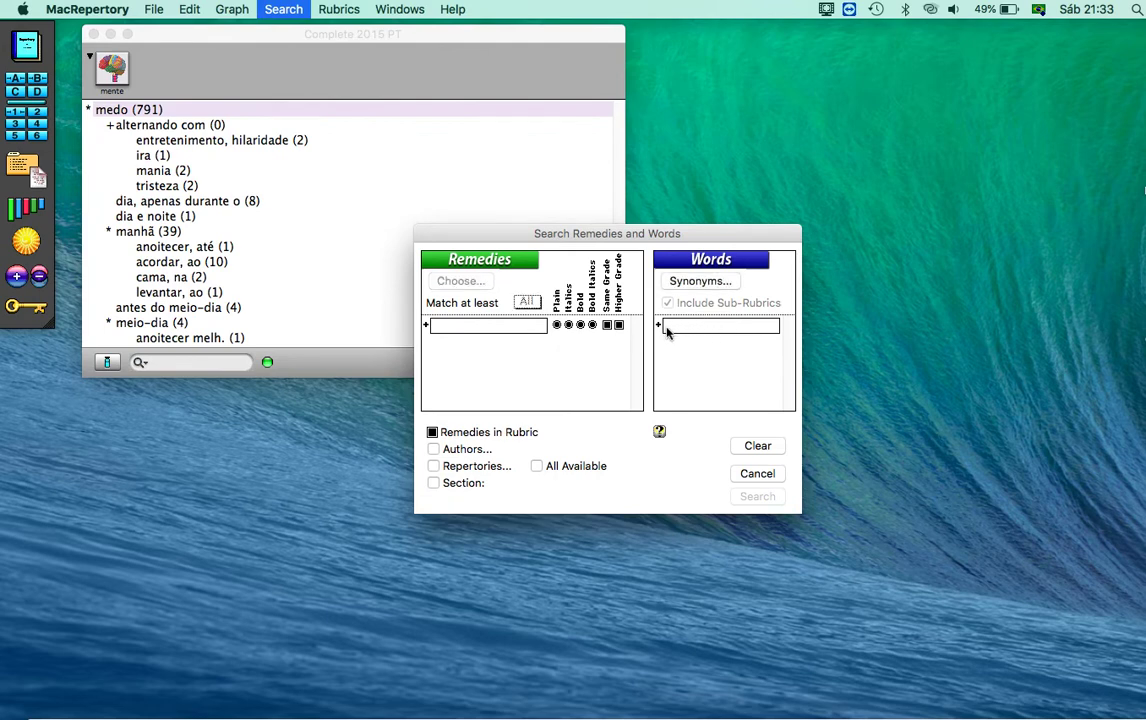
# - Search rubrics for the word 'medo', limited to remedies of the Poaceae family
pyautogui.write('medo')
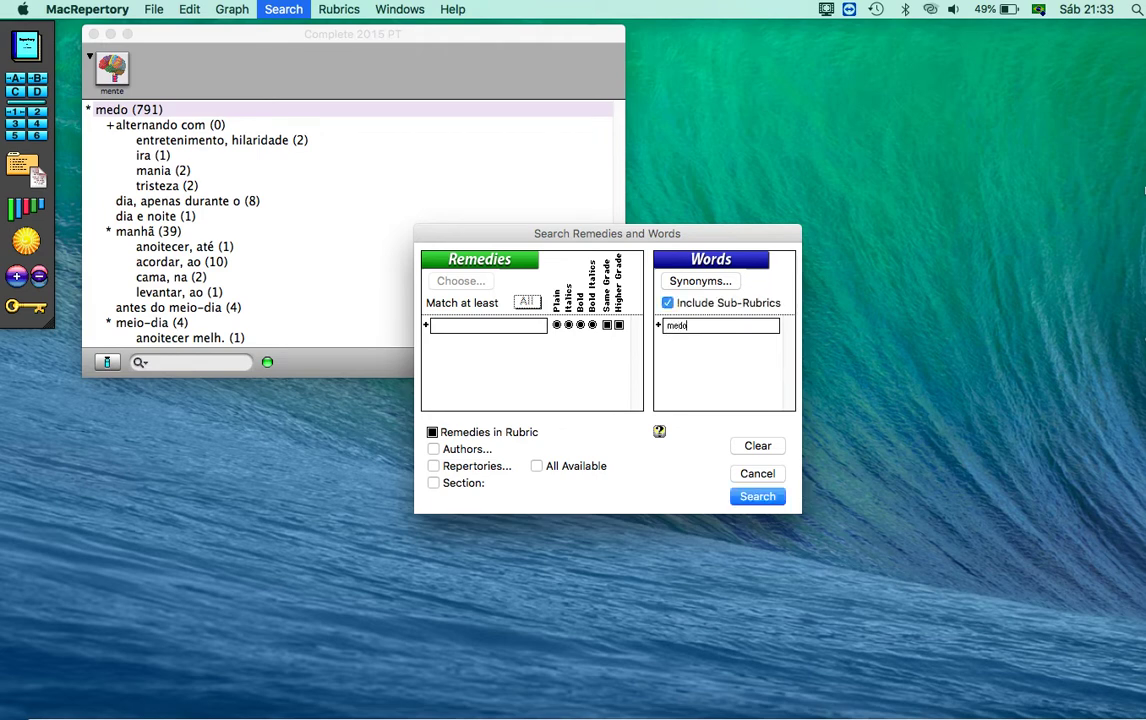
pyautogui.click(462, 326)
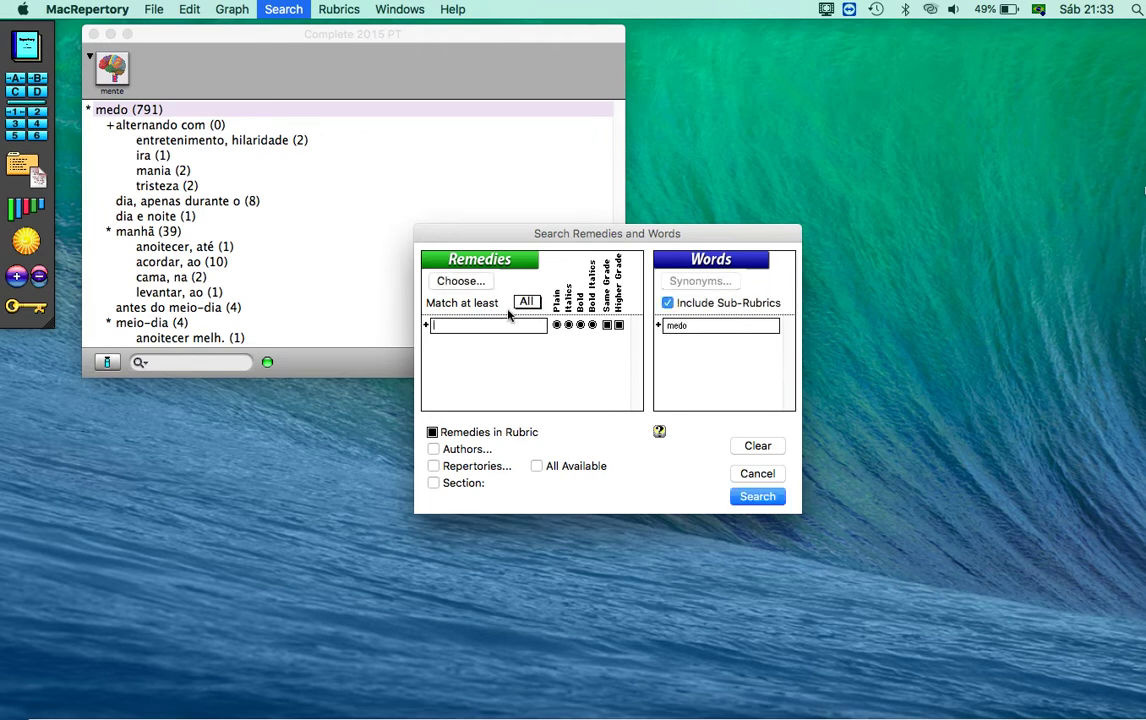
pyautogui.click(462, 283)
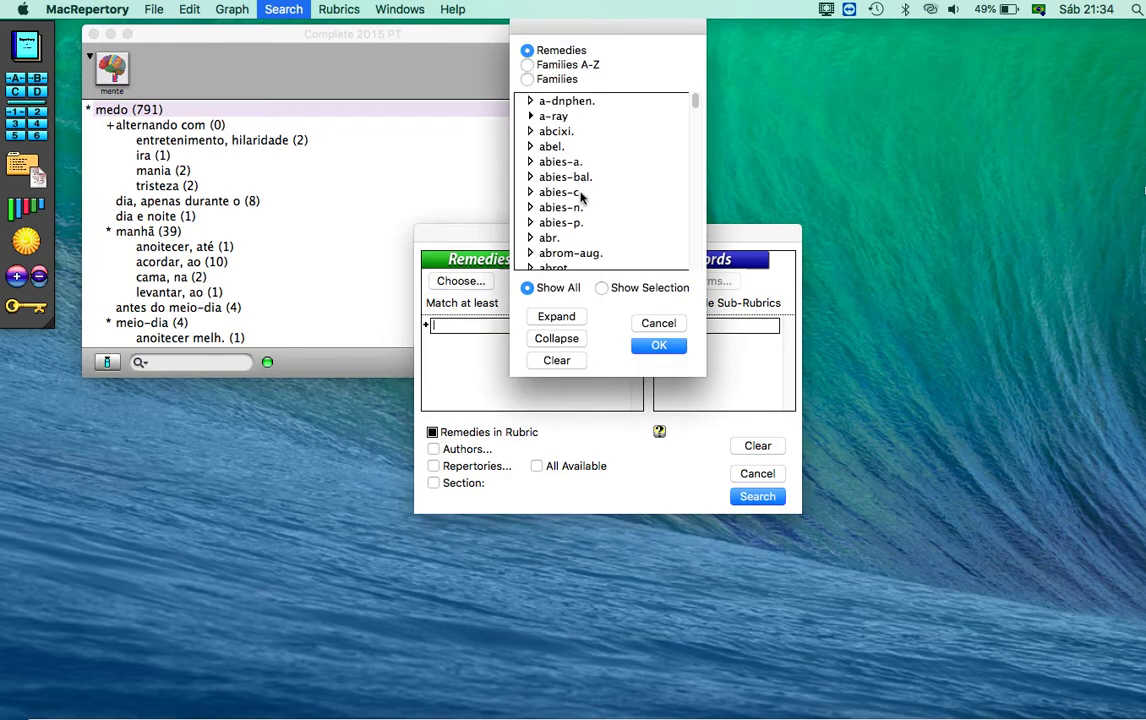
pyautogui.click(527, 65)
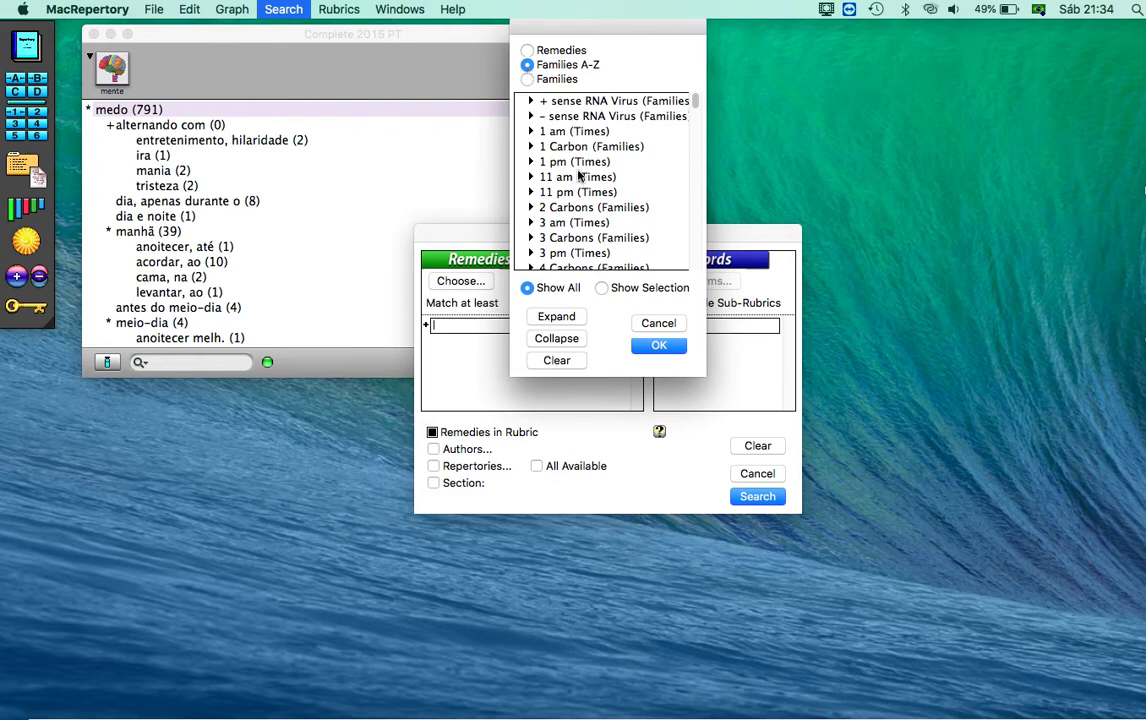
pyautogui.scroll(-15, 580, 200)
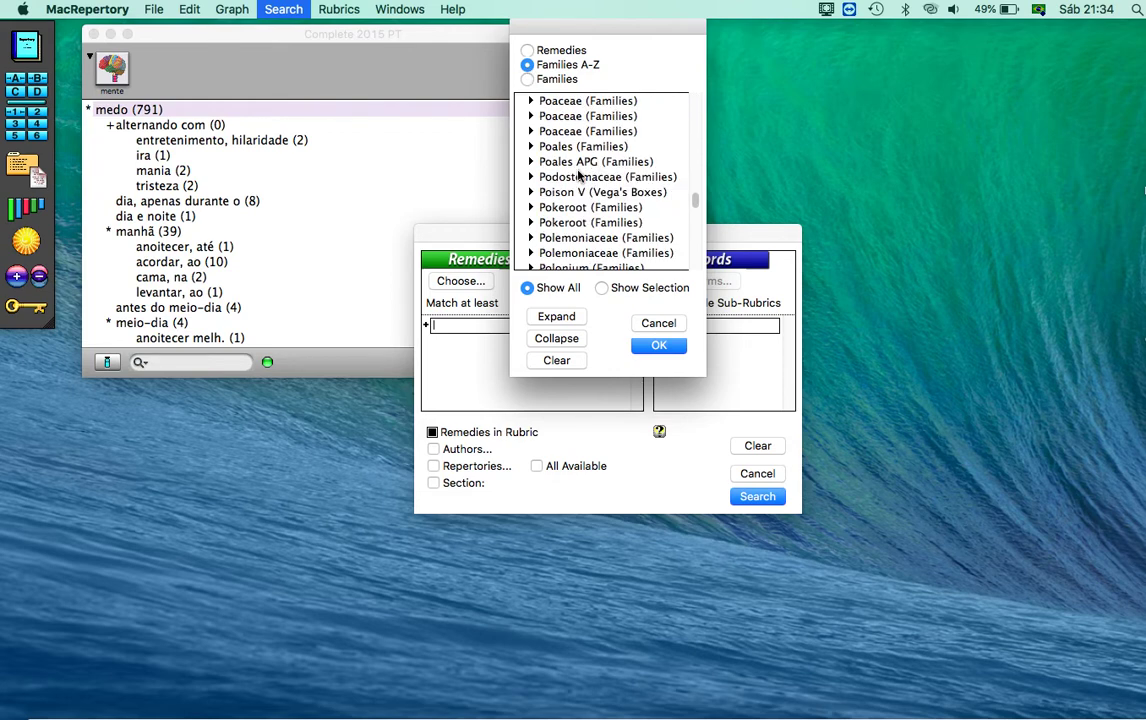
pyautogui.click(527, 102)
pyautogui.click(659, 346)
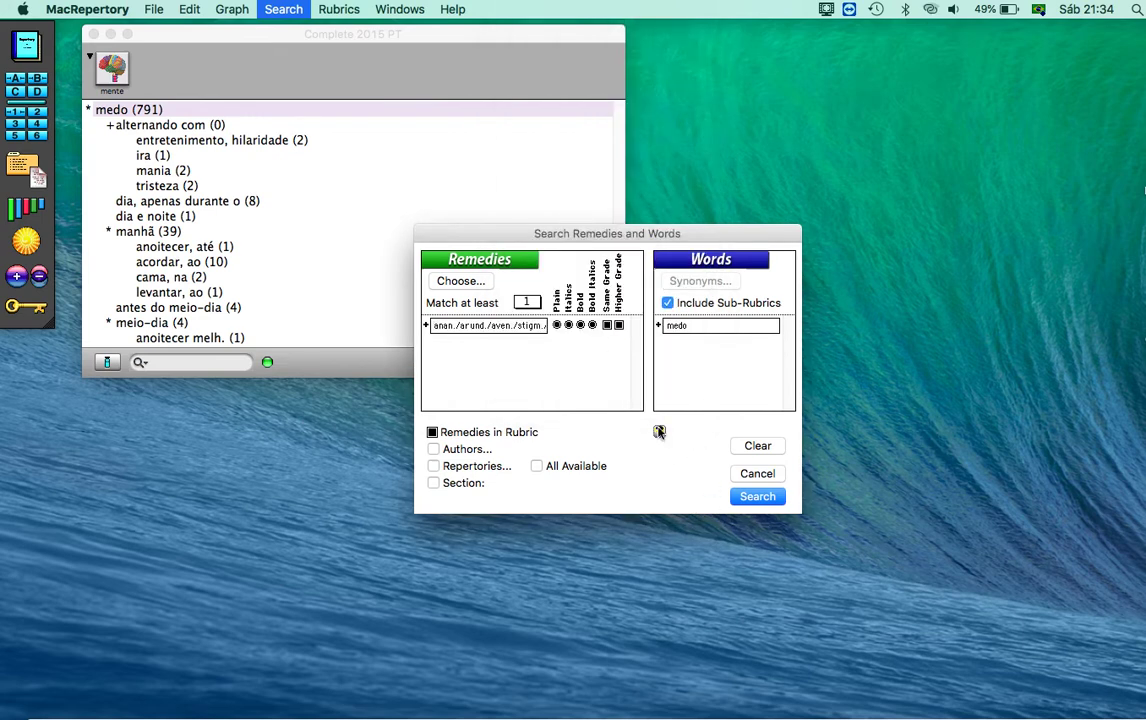
pyautogui.click(767, 498)
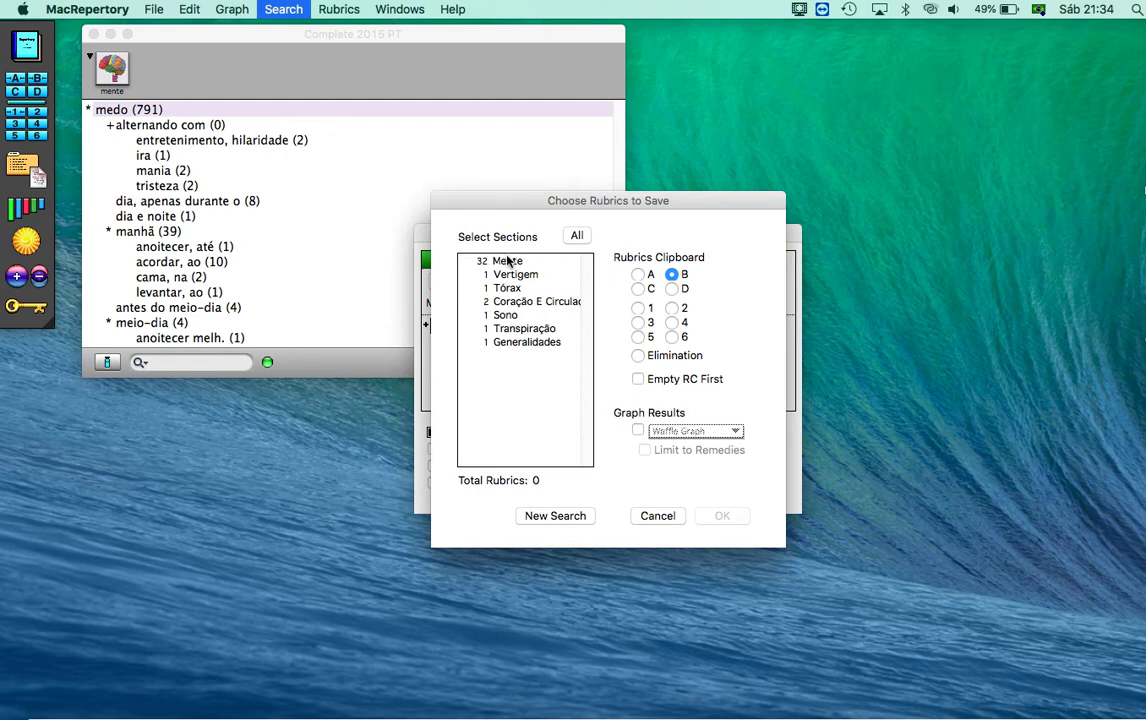
# - Save the 32 Mente rubrics found to Clipboard 2
pyautogui.click(672, 308)
pyautogui.click(500, 260)
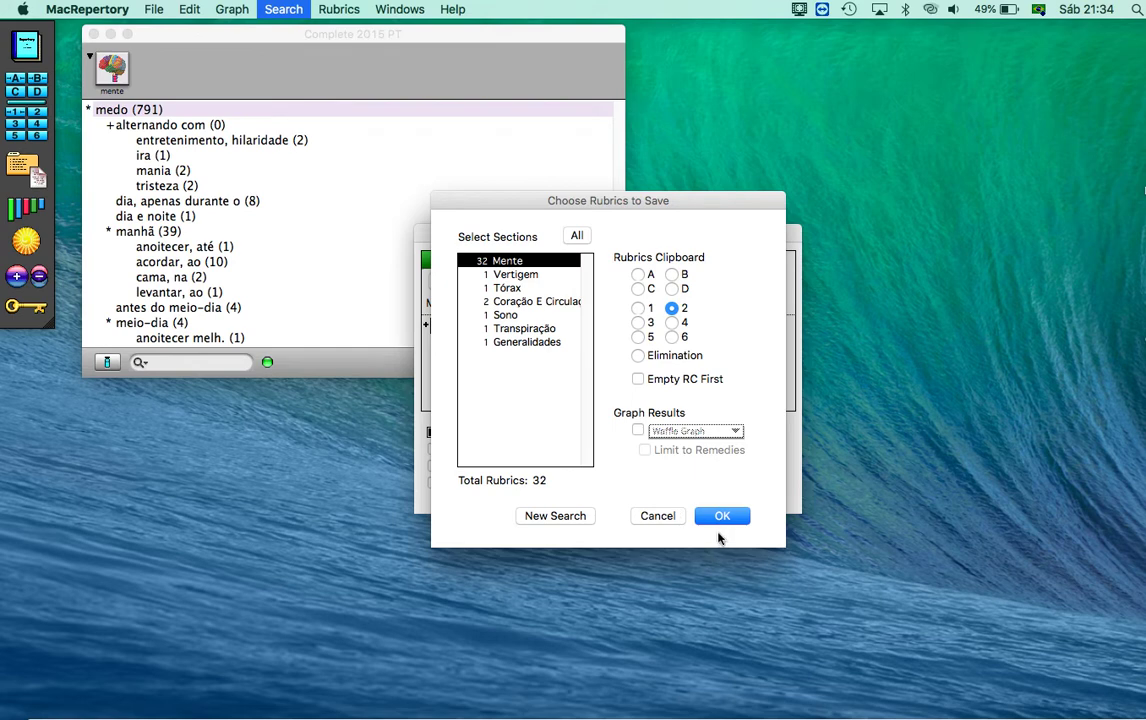
pyautogui.click(722, 515)
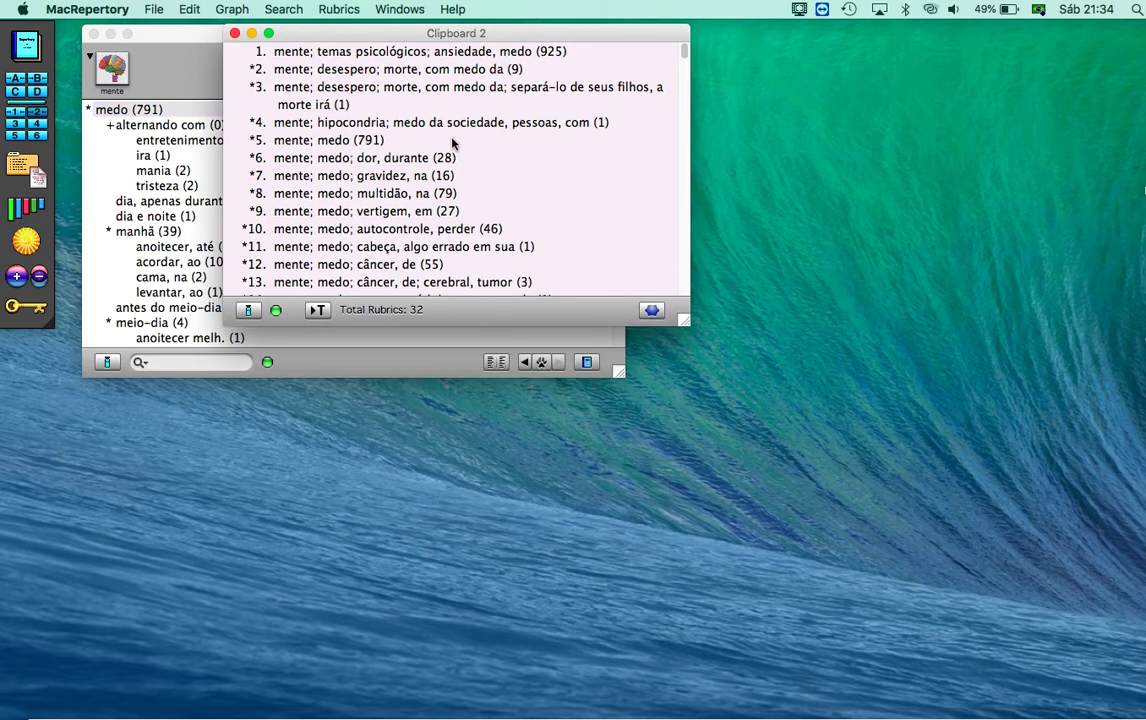
# - Show and then hide the remedies under the saved rubrics, then close Clipboard 2
pyautogui.doubleClick(414, 99)
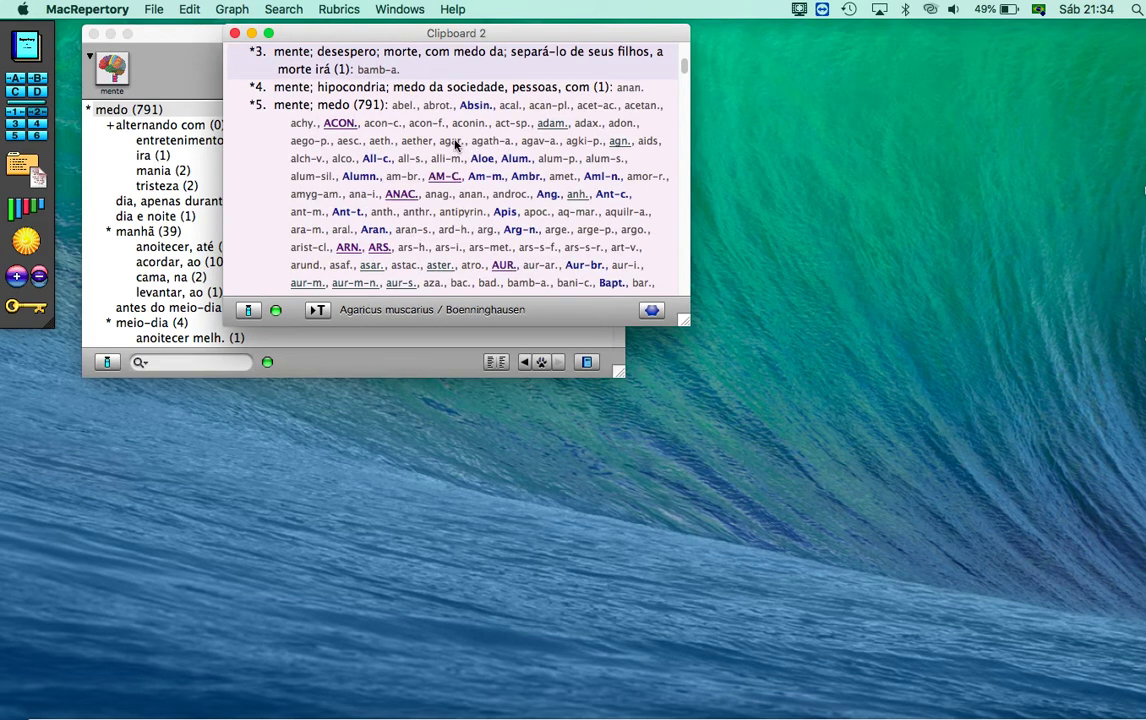
pyautogui.doubleClick(437, 108)
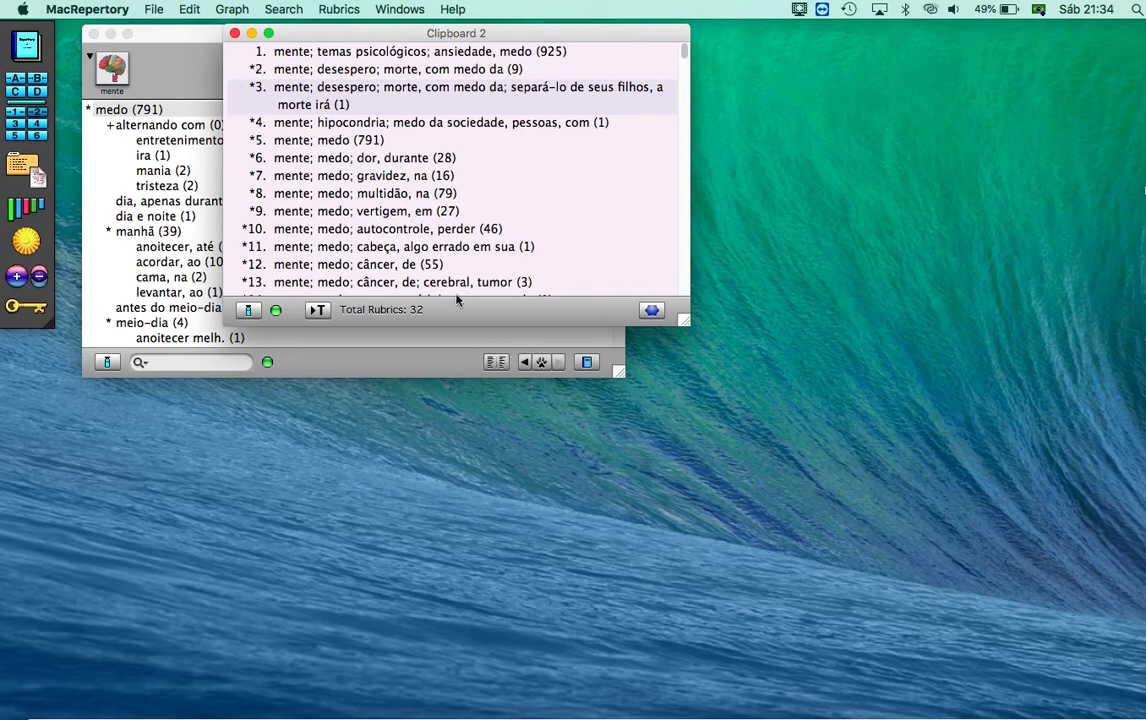
pyautogui.click(235, 34)
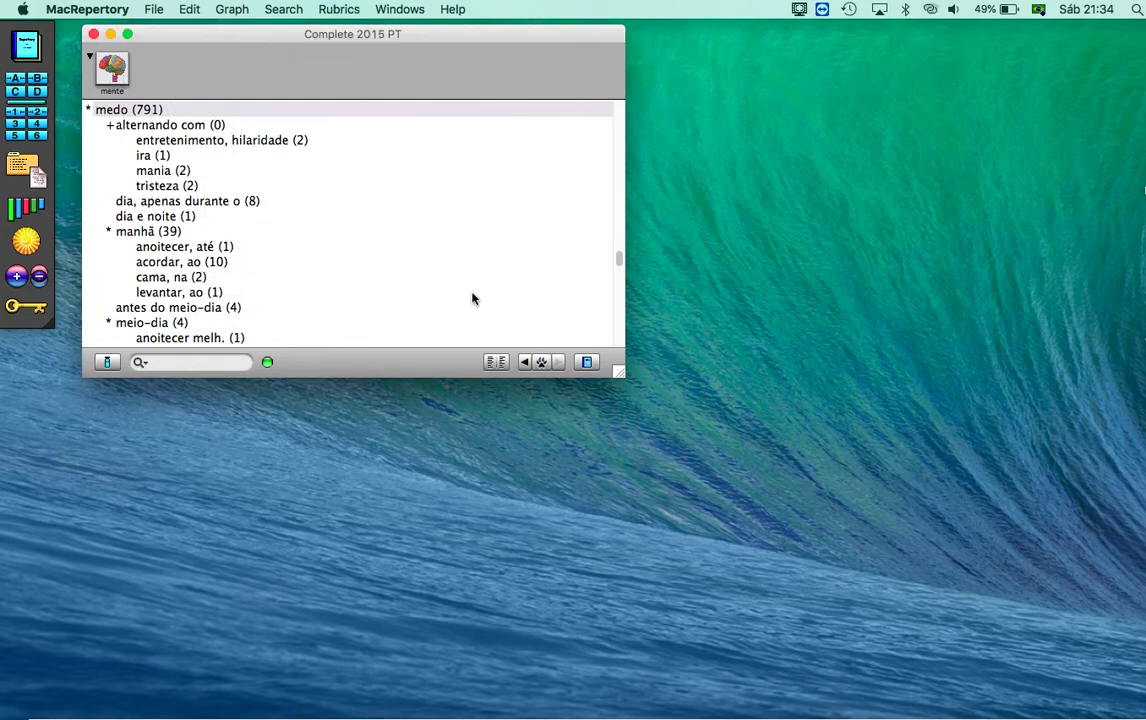
# - Open the Concept Search dialog from the Search menu
pyautogui.click(297, 9)
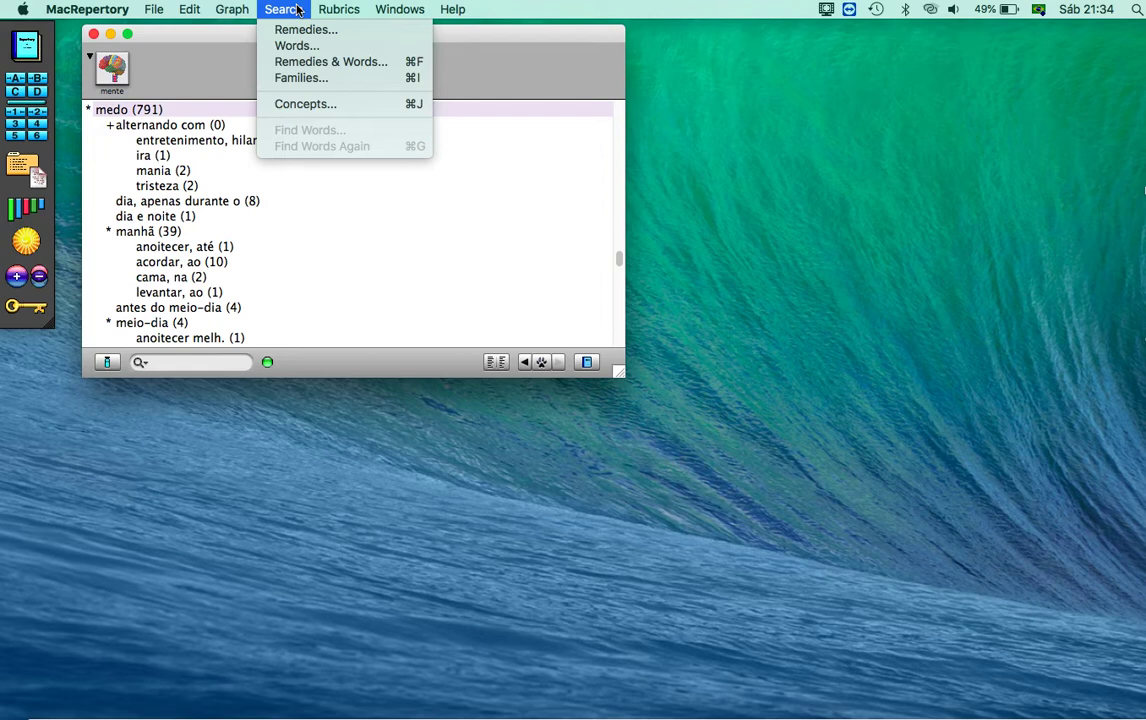
pyautogui.click(320, 105)
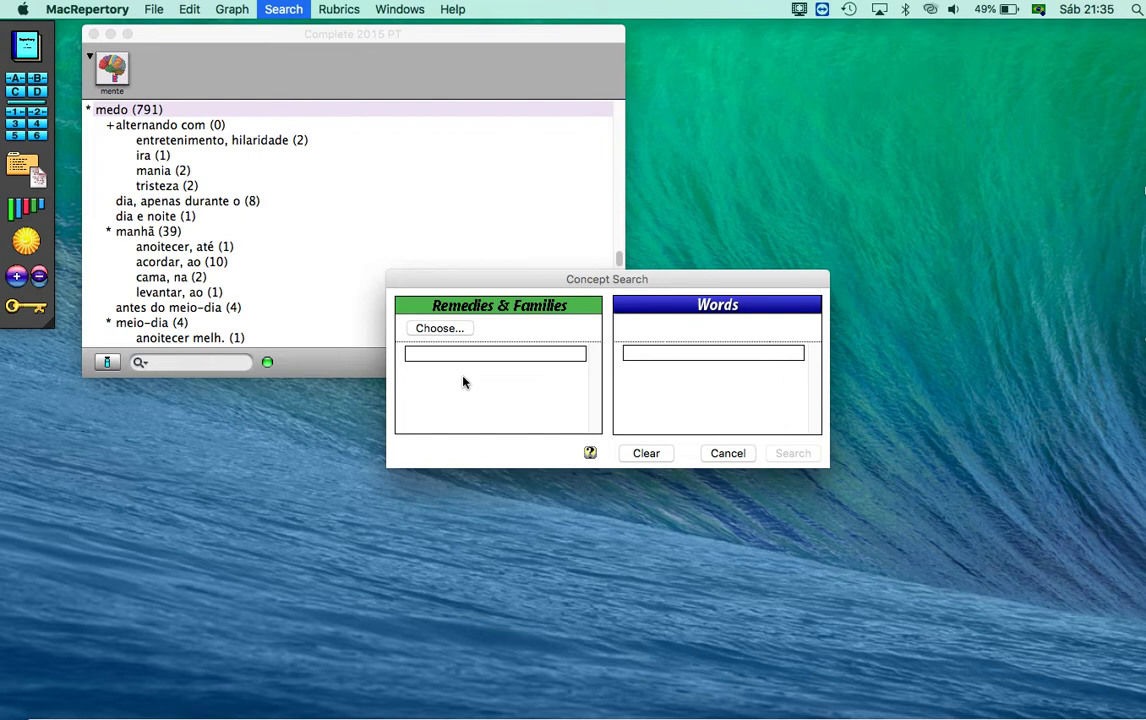
# - Set the Concept Search remedies to puls., gels. and ign
pyautogui.click(440, 330)
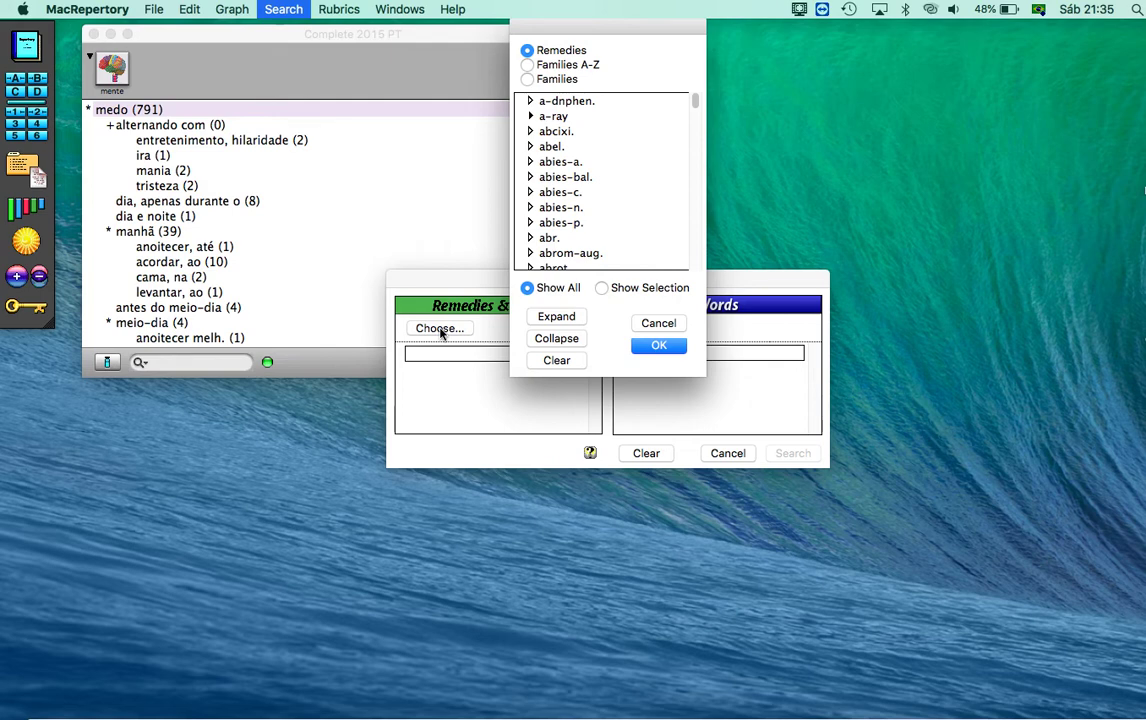
pyautogui.write('puls')
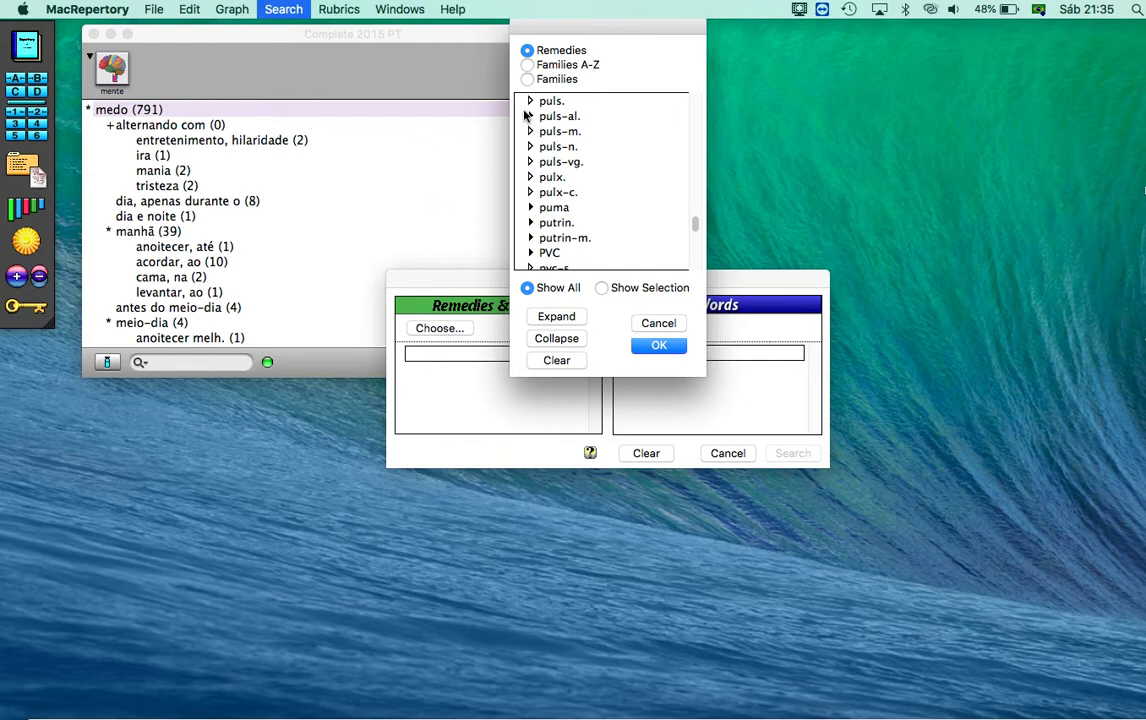
pyautogui.click(523, 101)
pyautogui.scroll(15, 523, 171)
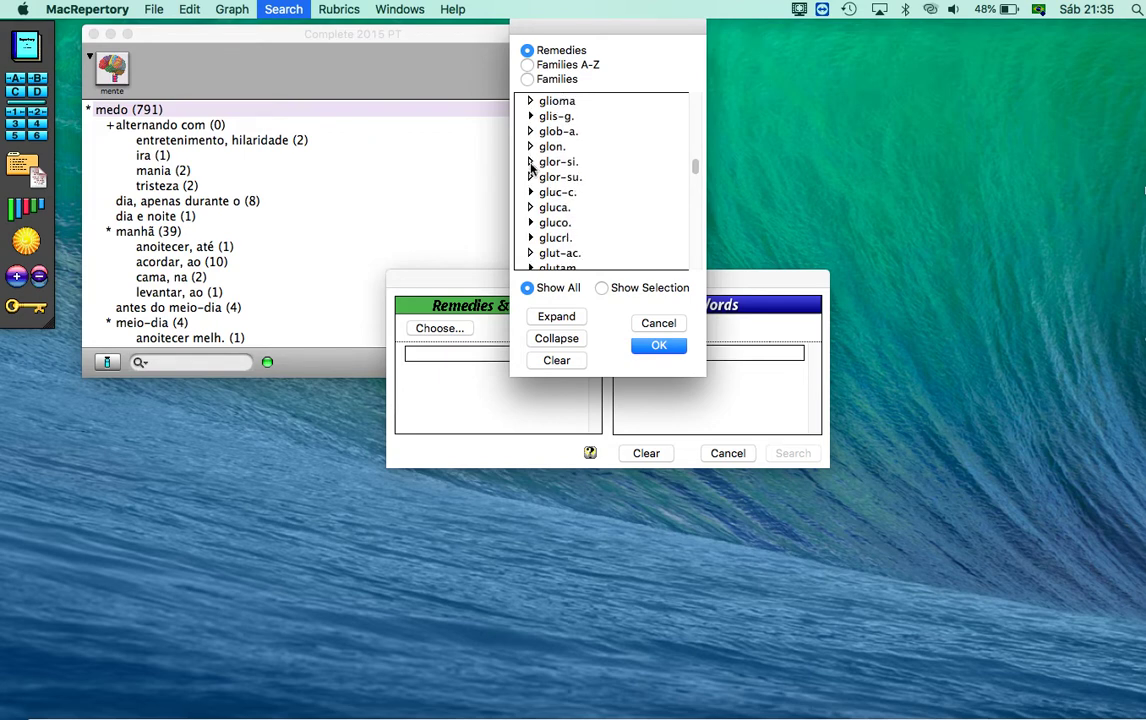
pyautogui.scroll(10, 530, 170)
pyautogui.scroll(-1, 530, 170)
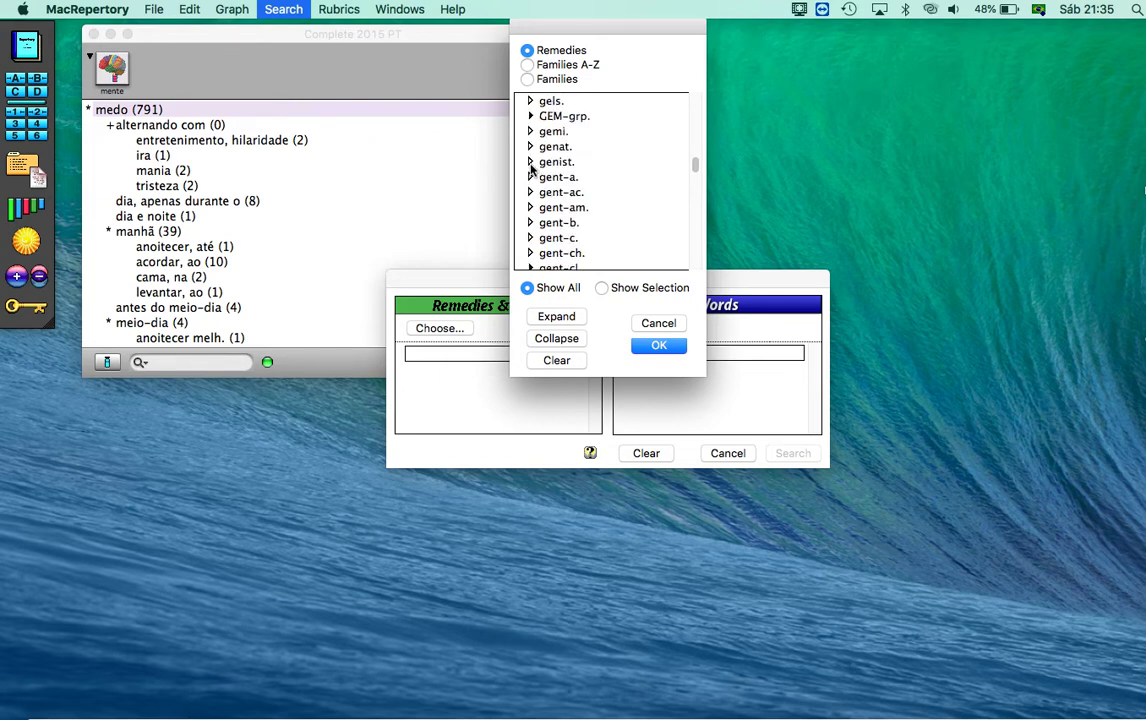
pyautogui.click(519, 102)
pyautogui.scroll(-15, 575, 258)
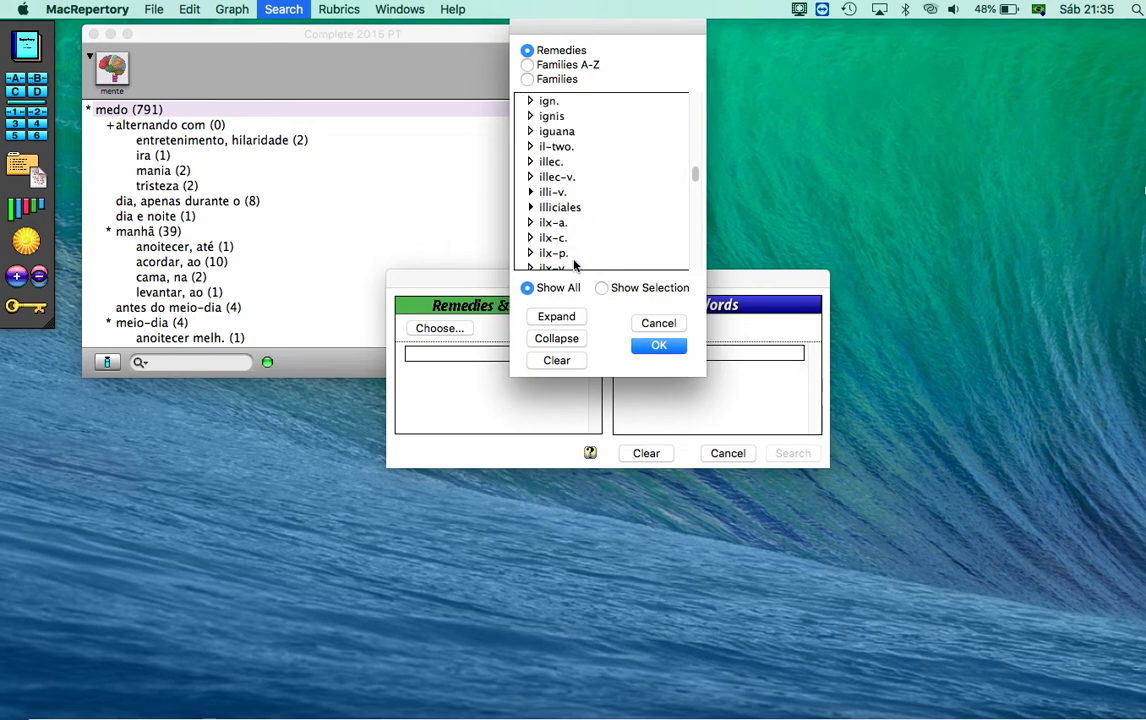
pyautogui.click(521, 102)
pyautogui.click(659, 345)
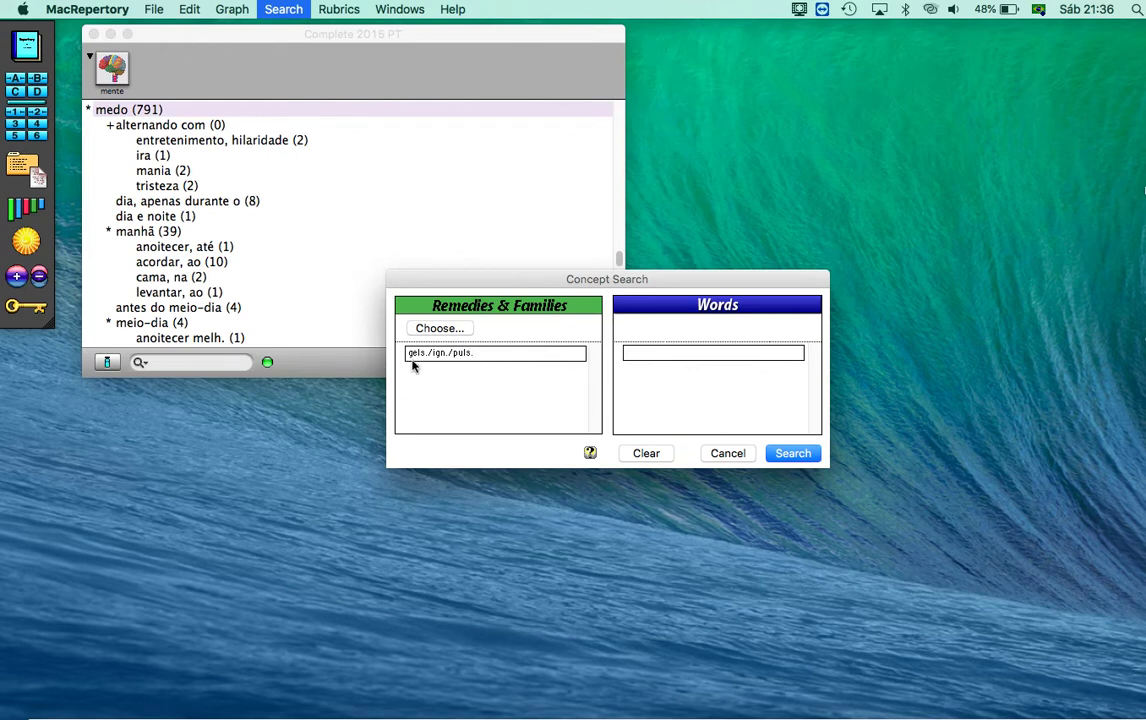
pyautogui.press('BackSpace')
pyautogui.write('.')
# - Run the concept search for the word 'dor'
pyautogui.click(712, 353)
pyautogui.write('dor')
pyautogui.click(796, 455)
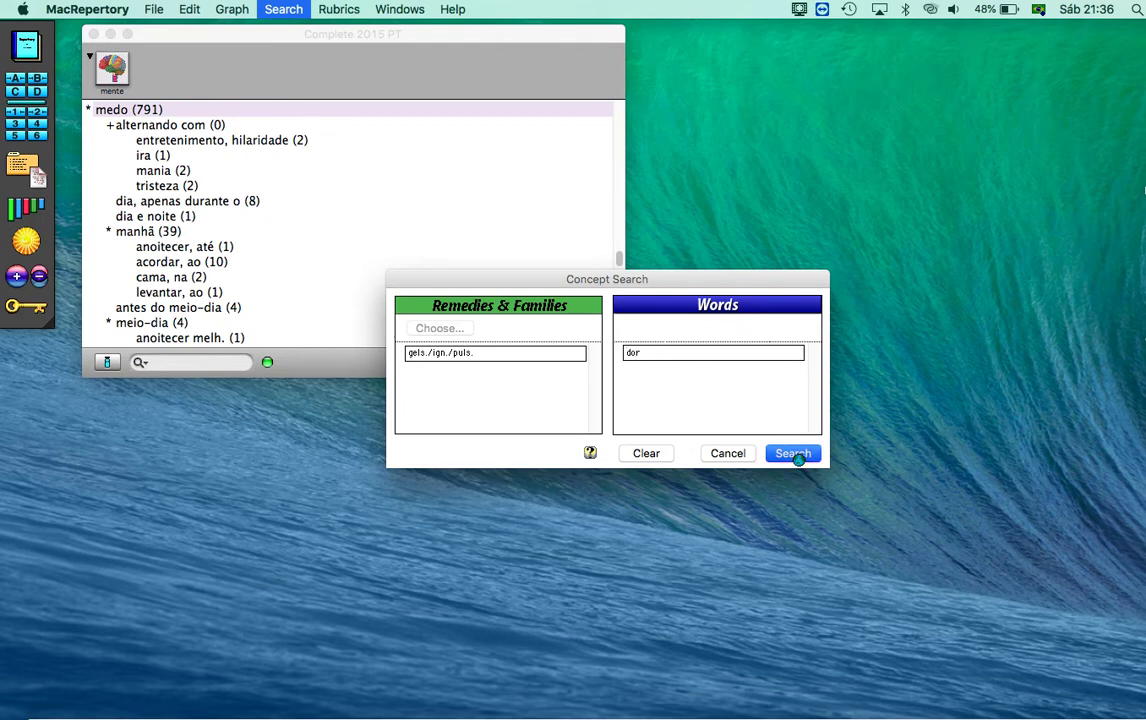
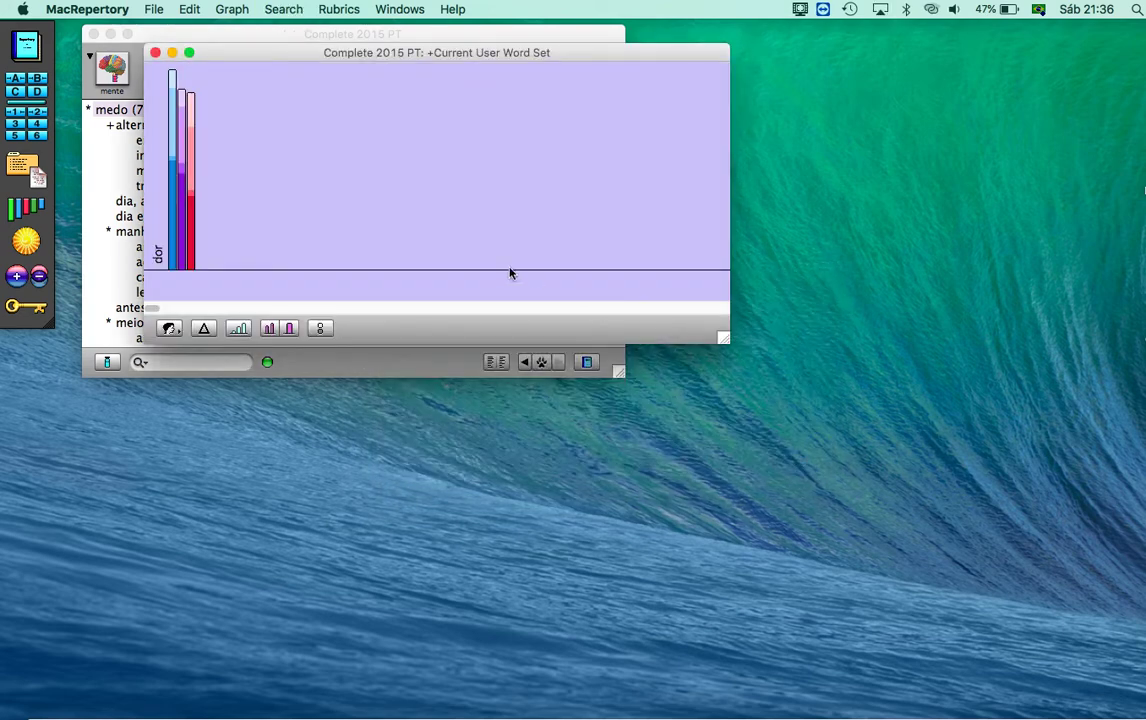
# - Close the 'dor' Current User Word Set graph, leaving the medo (791) rubric tree
pyautogui.moveTo(169, 241)
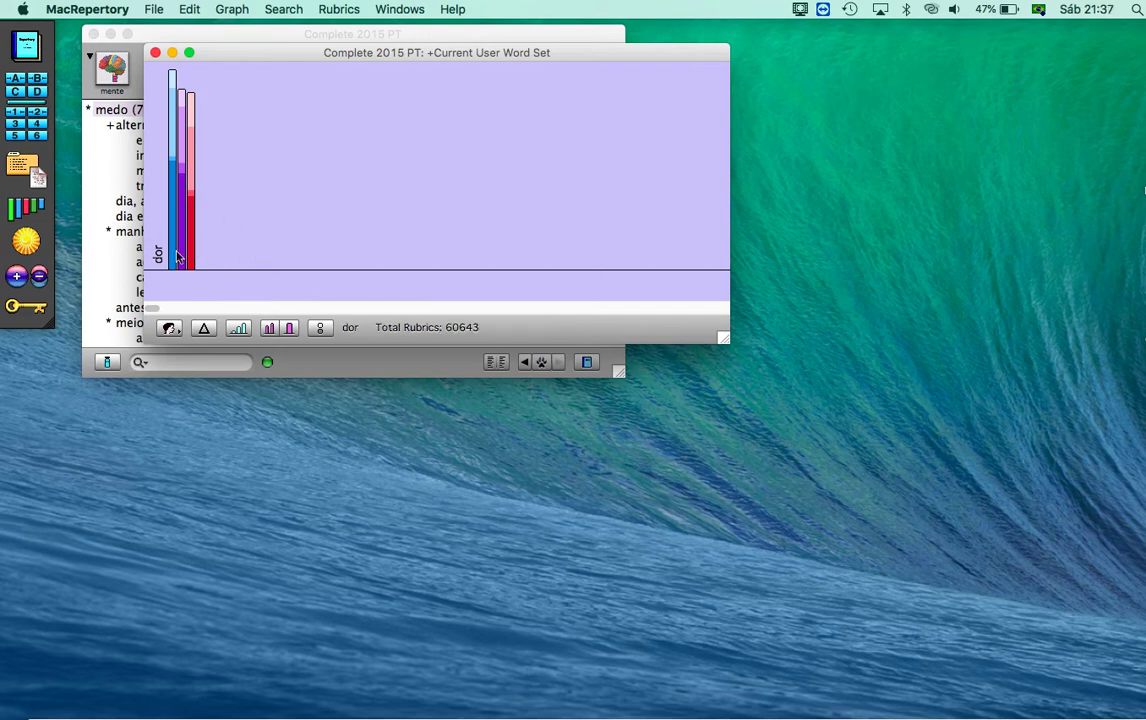
pyautogui.click(156, 53)
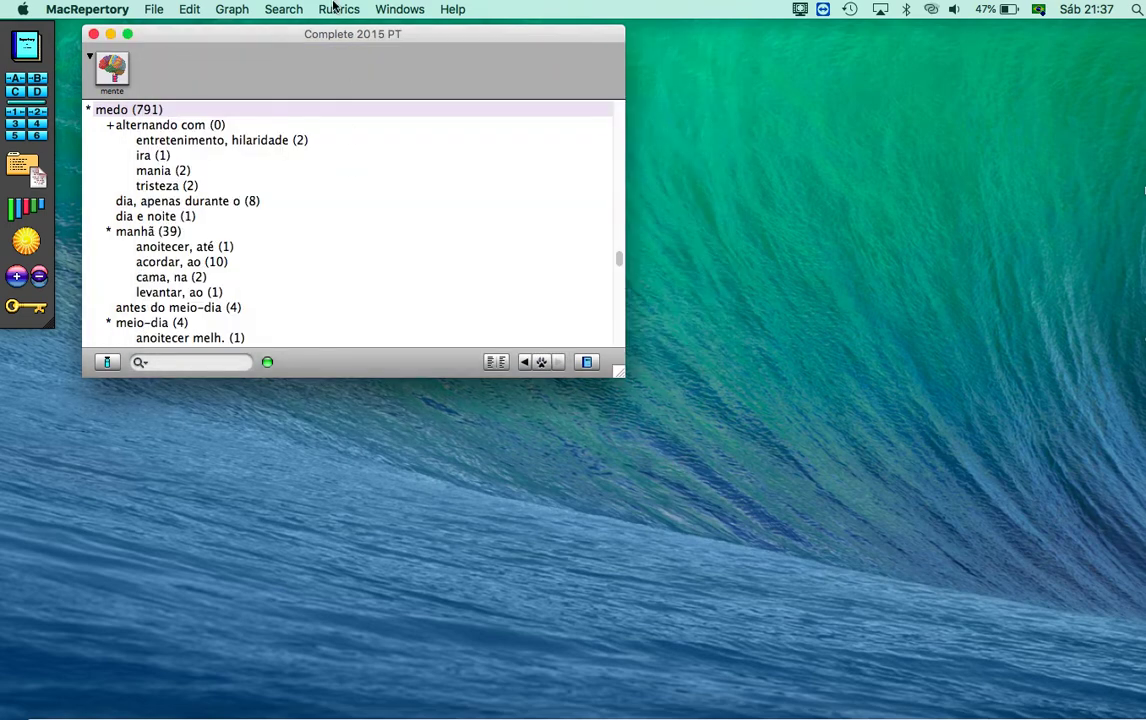
# - Run a Concepts search with 'dor' removed to chart sections, then widen the graph window
pyautogui.click(290, 10)
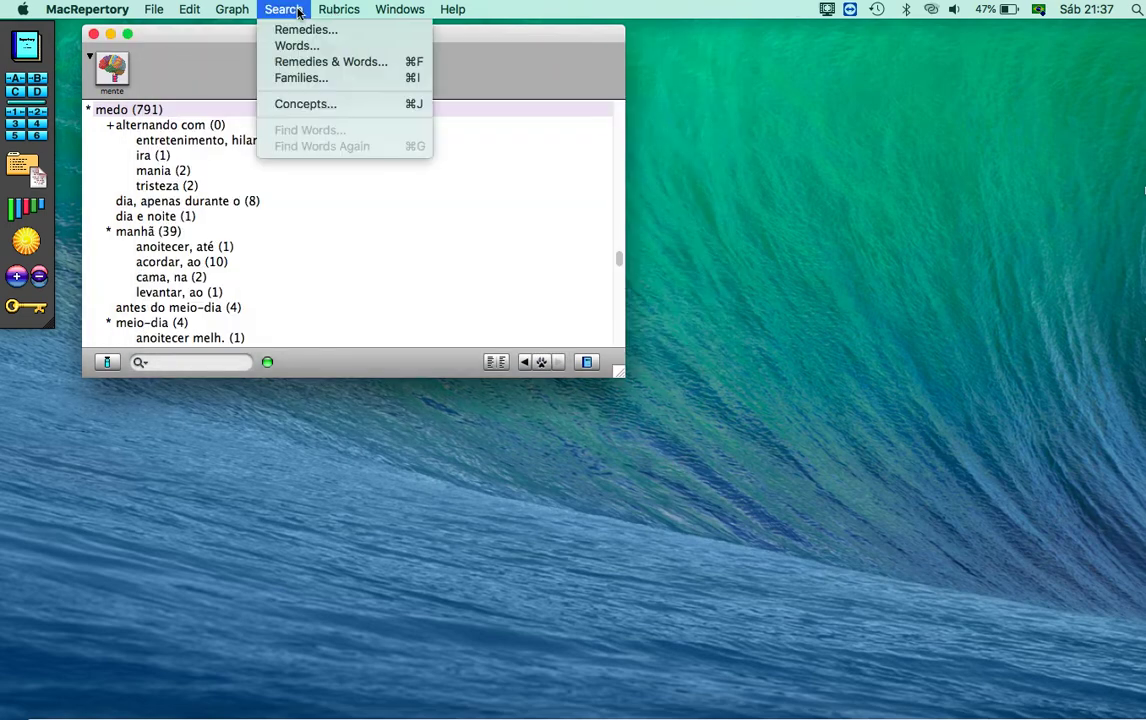
pyautogui.click(322, 104)
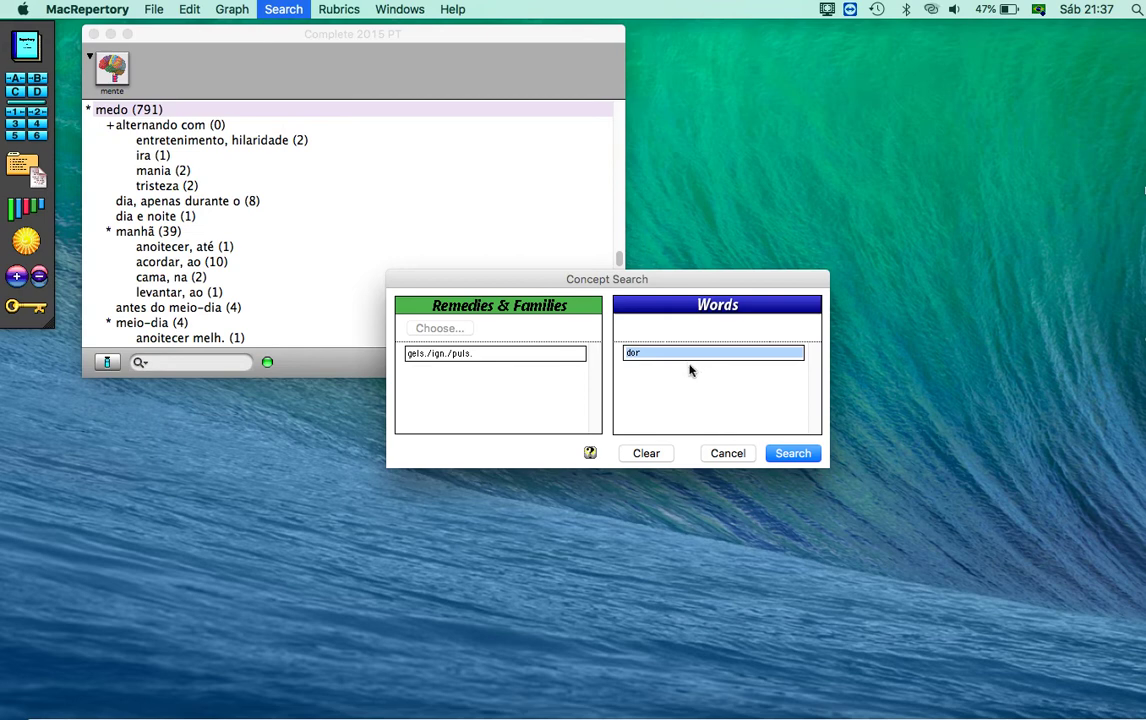
pyautogui.click(688, 358)
pyautogui.press('BackSpace')
pyautogui.press('BackSpace')
pyautogui.press('BackSpace')
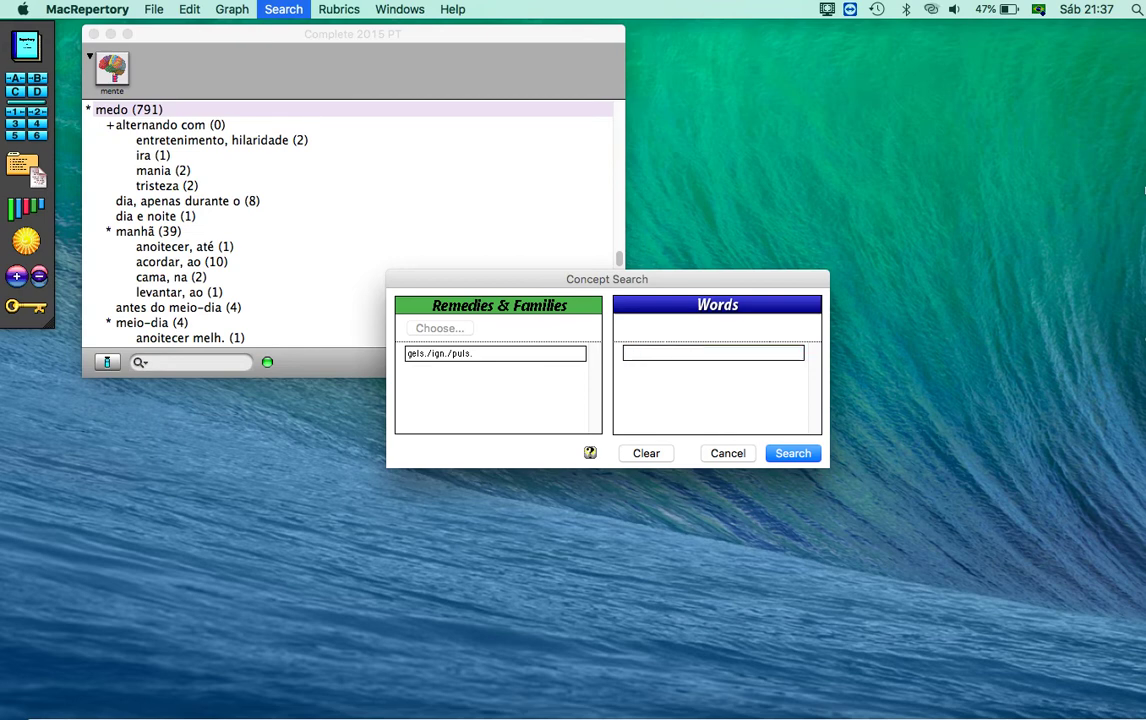
pyautogui.click(791, 455)
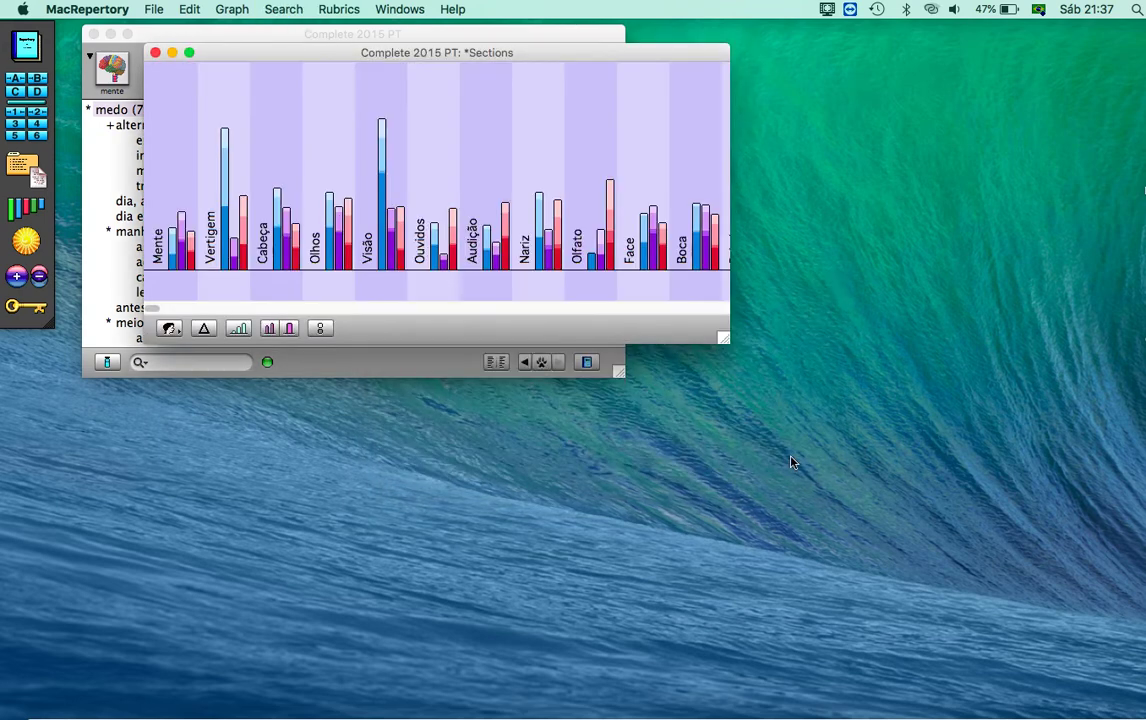
pyautogui.moveTo(723, 345); pyautogui.dragTo(885, 345)
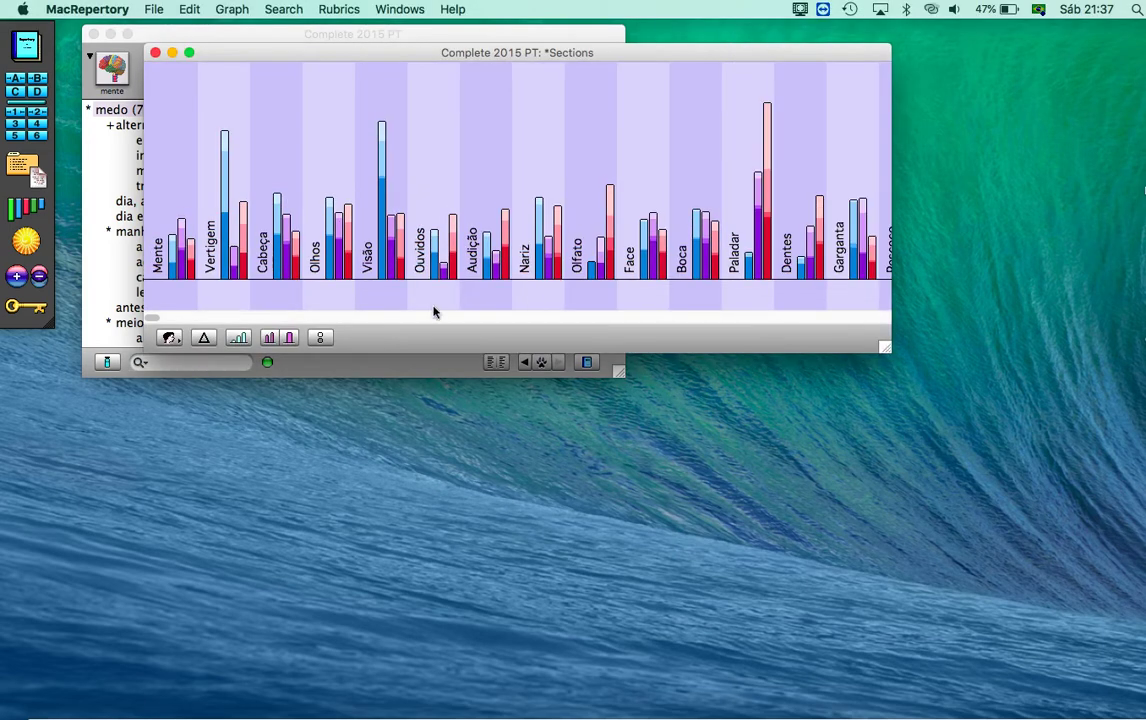
pyautogui.moveTo(176, 270)
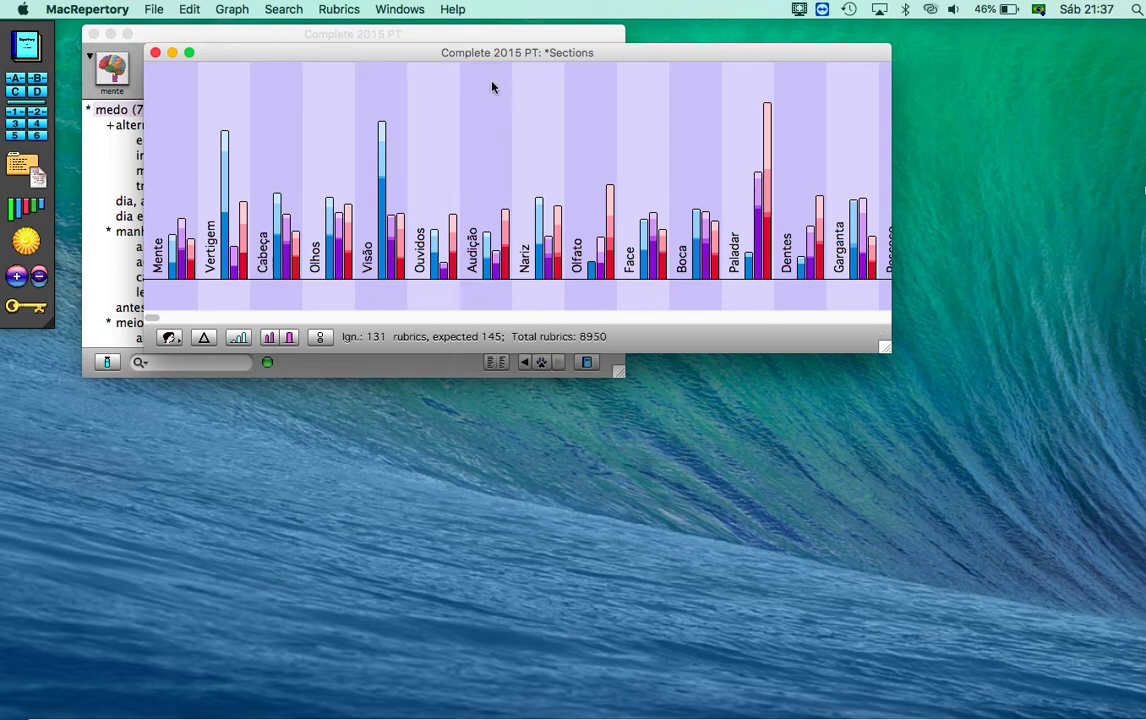
# - Close the Sections graph to return to the medo (791) tree and open the Rubrics menu
pyautogui.click(156, 53)
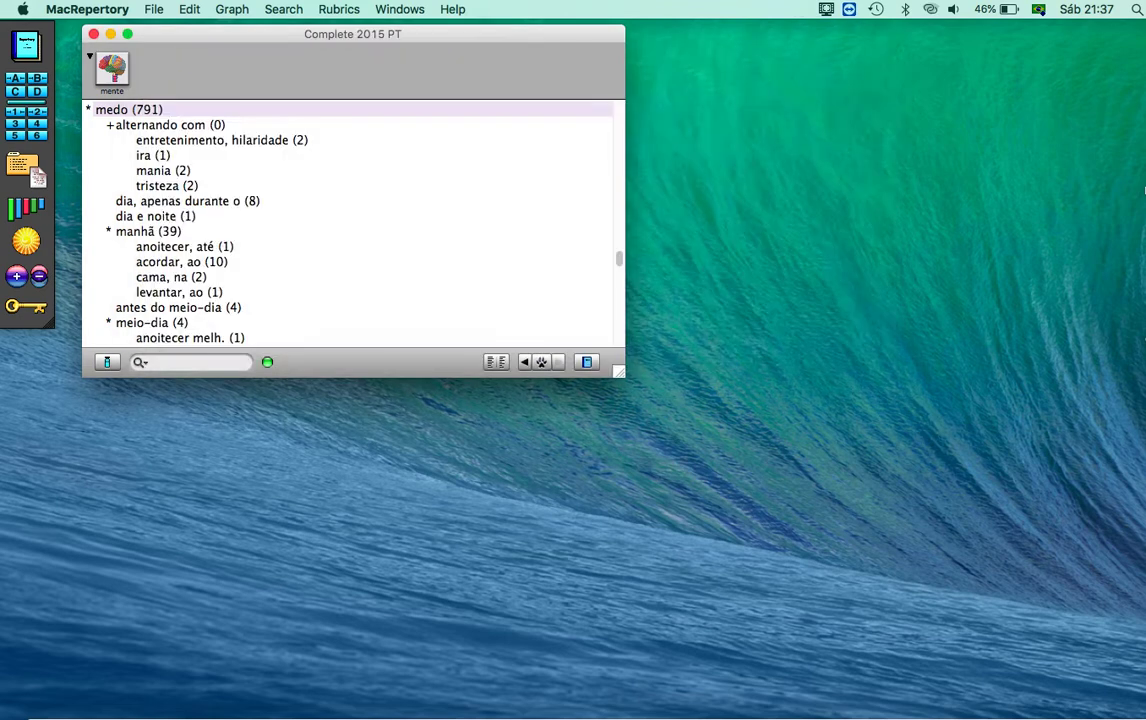
pyautogui.click(284, 10)
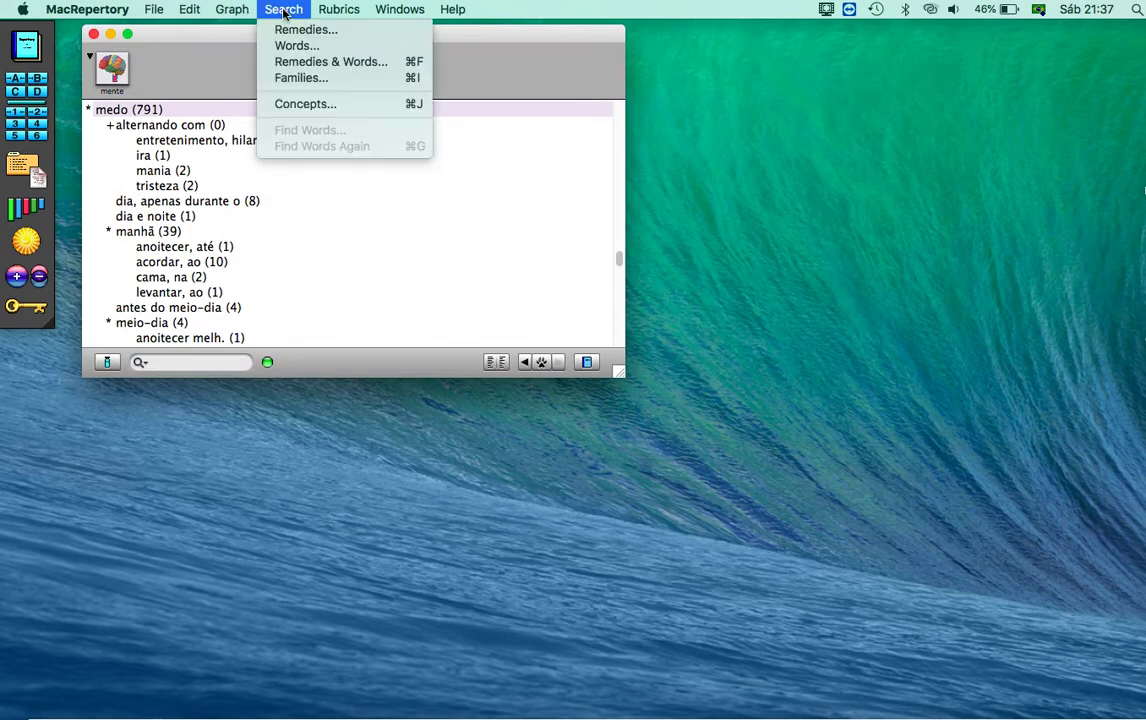
pyautogui.moveTo(337, 14)
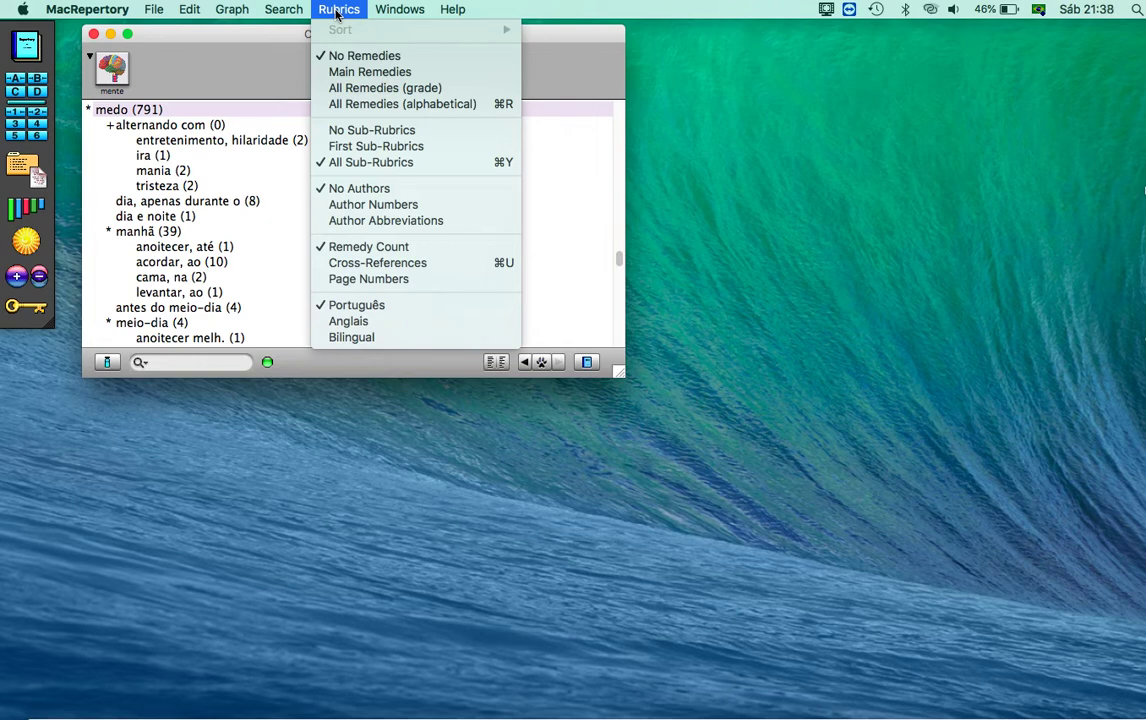
pyautogui.click(362, 74)
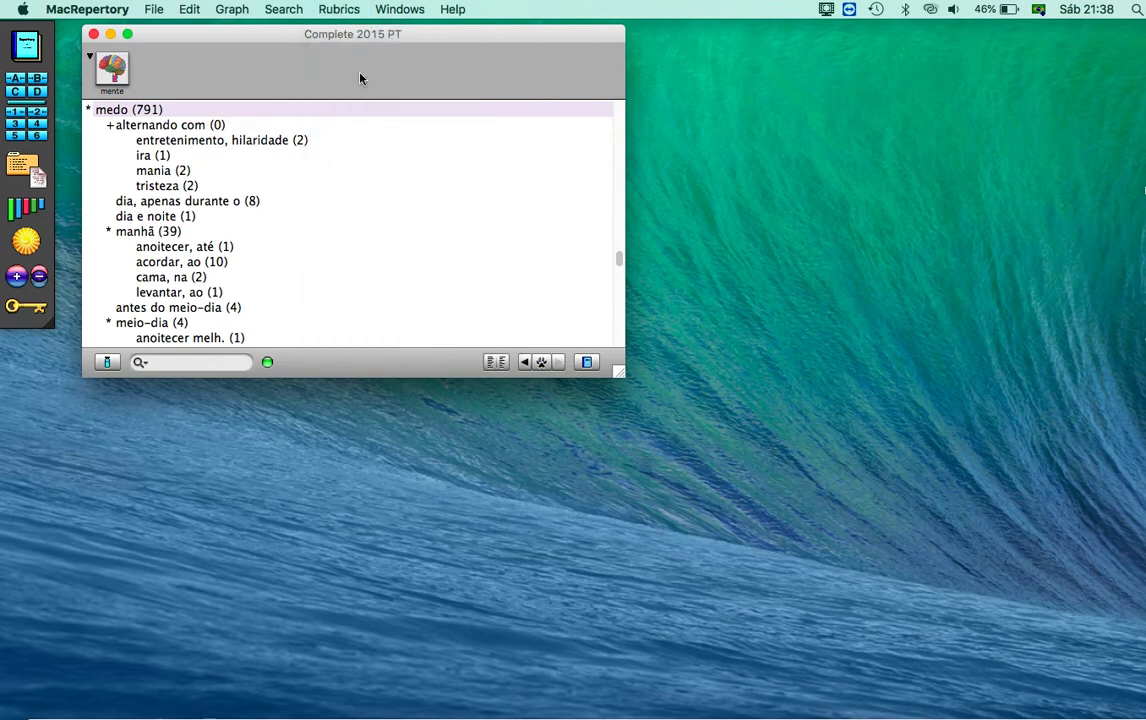
pyautogui.click(341, 10)
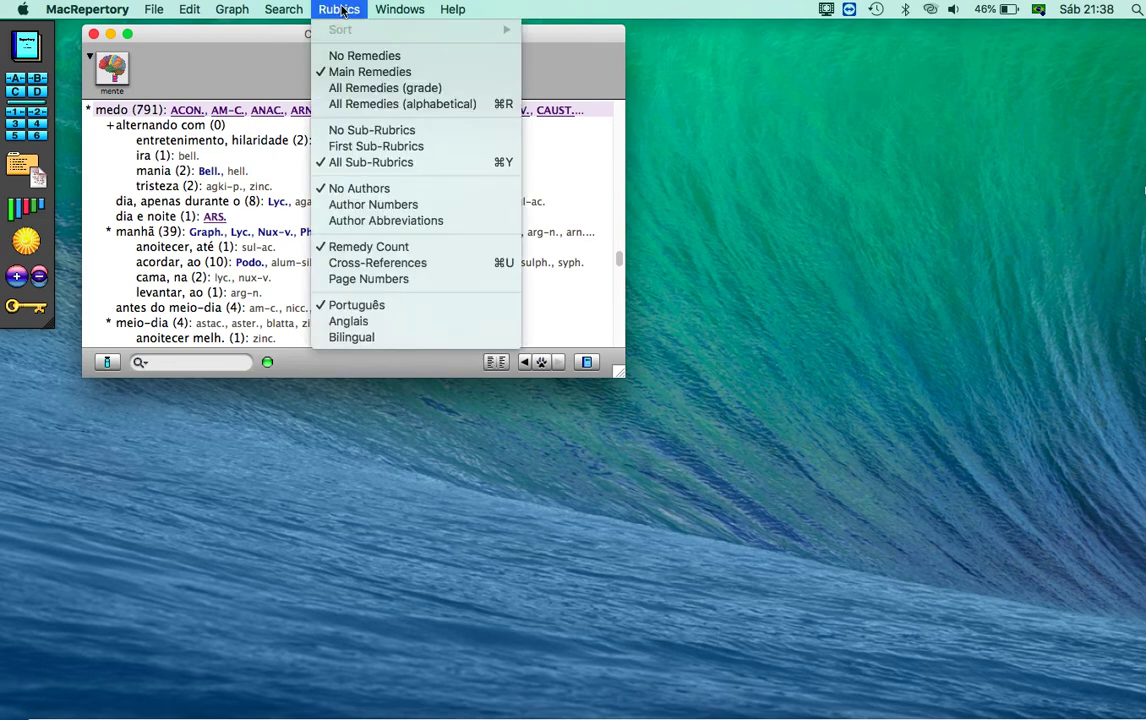
pyautogui.click(367, 89)
pyautogui.click(236, 115)
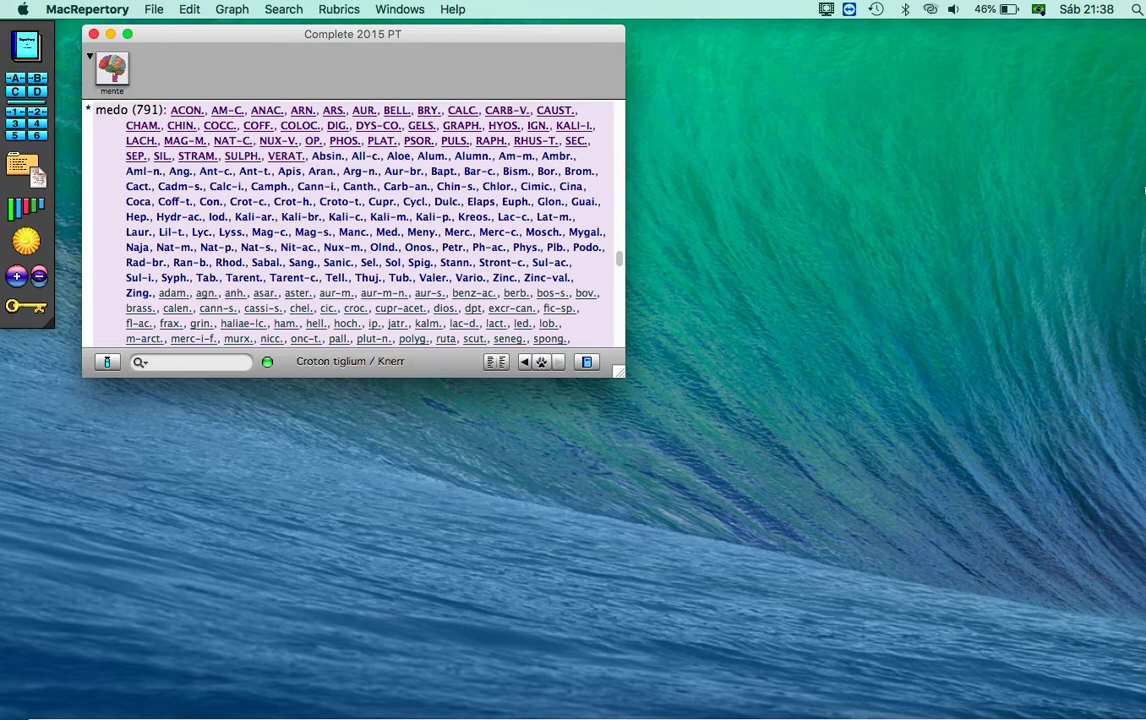
pyautogui.scroll(-1, 300, 188)
pyautogui.scroll(-1, 297, 187)
pyautogui.scroll(1, 297, 187)
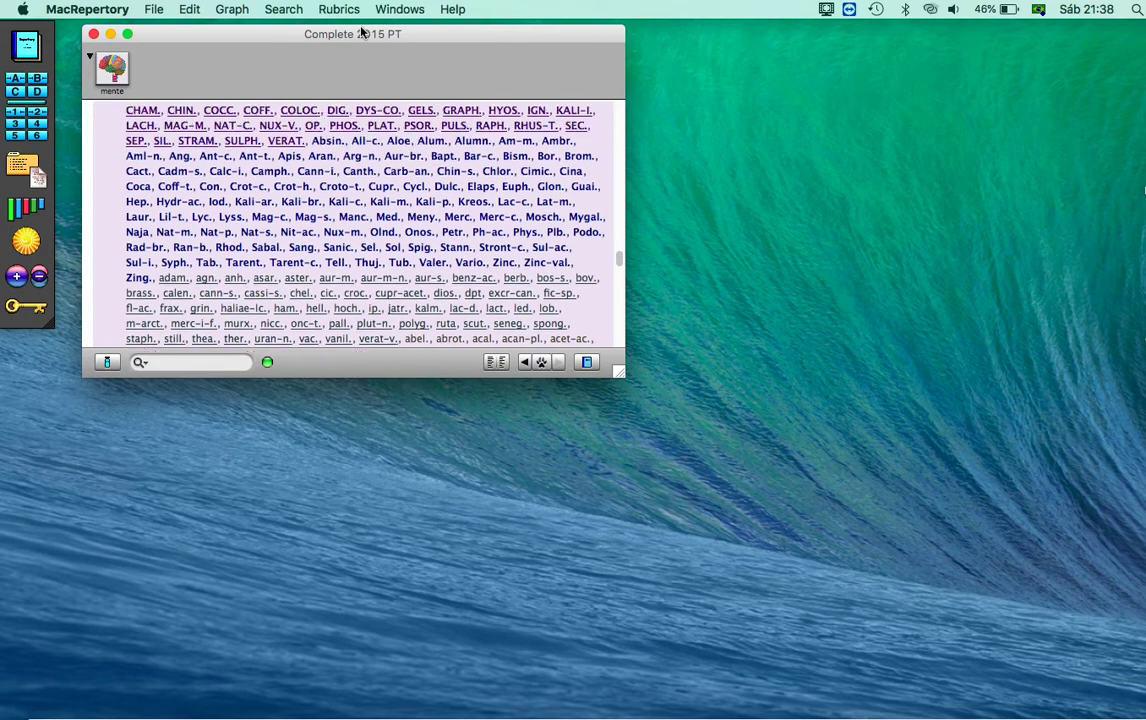
pyautogui.click(336, 9)
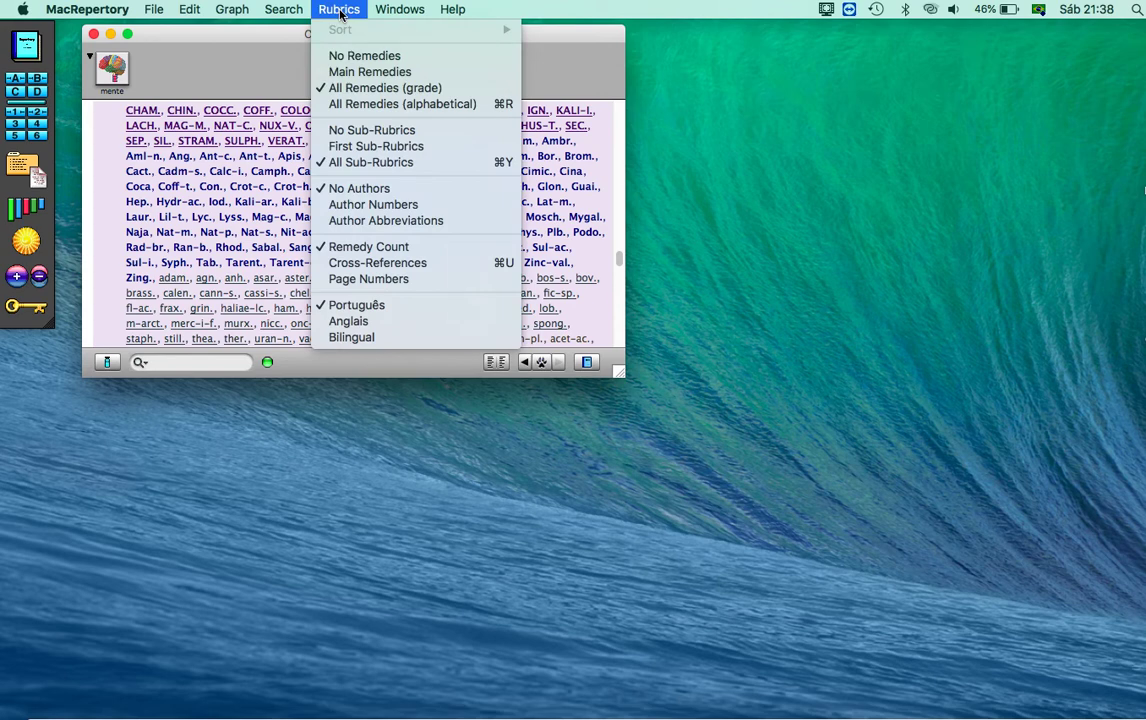
pyautogui.click(355, 112)
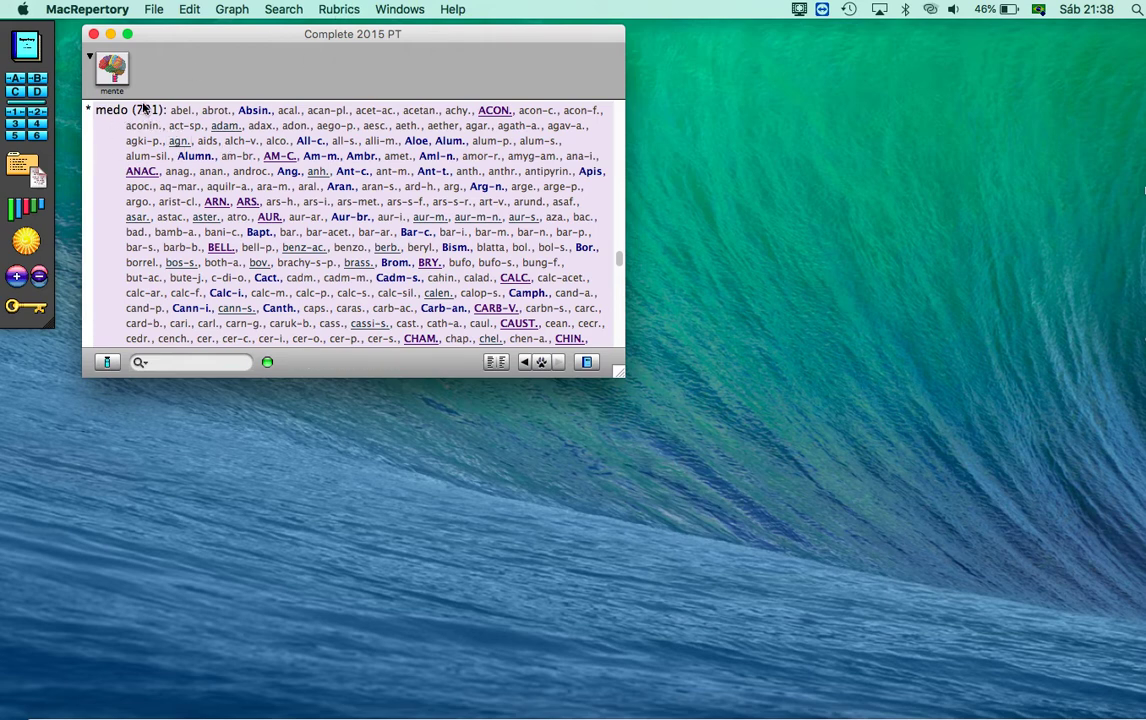
pyautogui.click(340, 10)
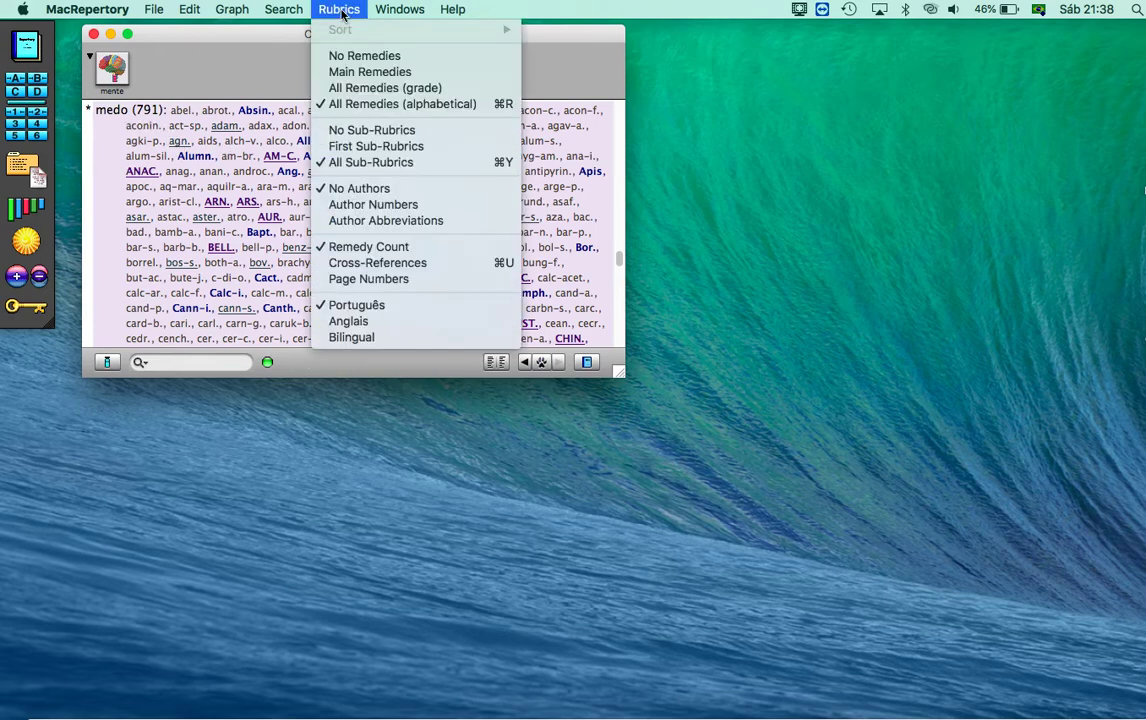
pyautogui.click(351, 58)
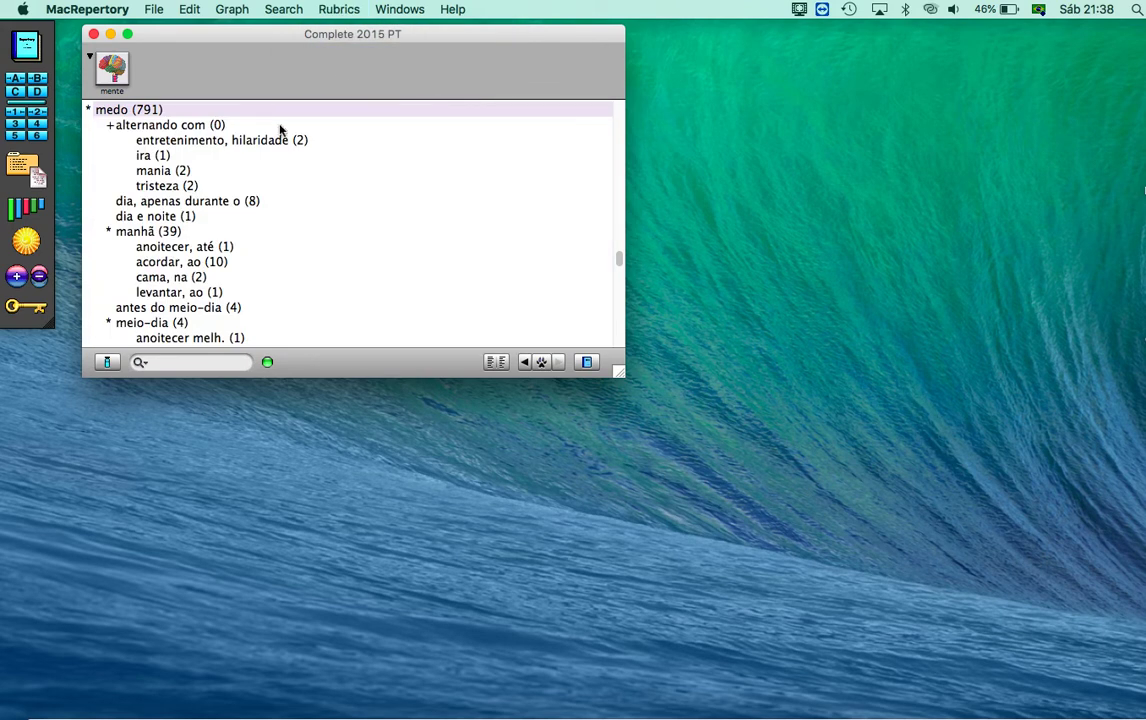
pyautogui.press('super+1')
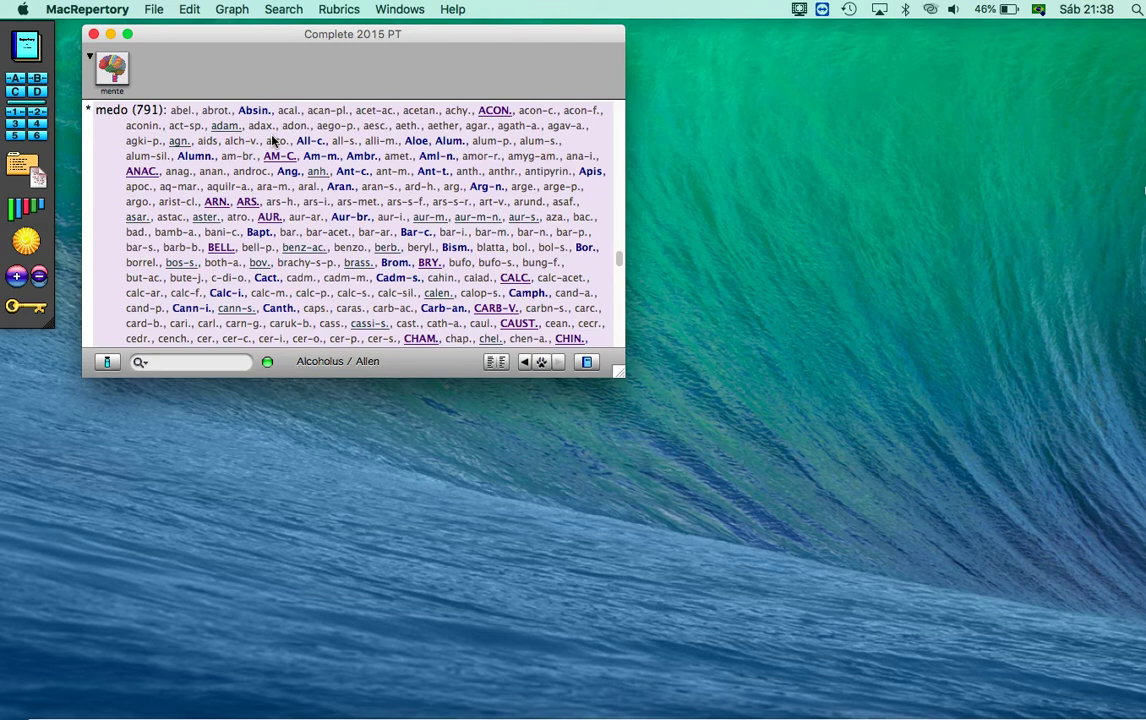
pyautogui.press('super+0')
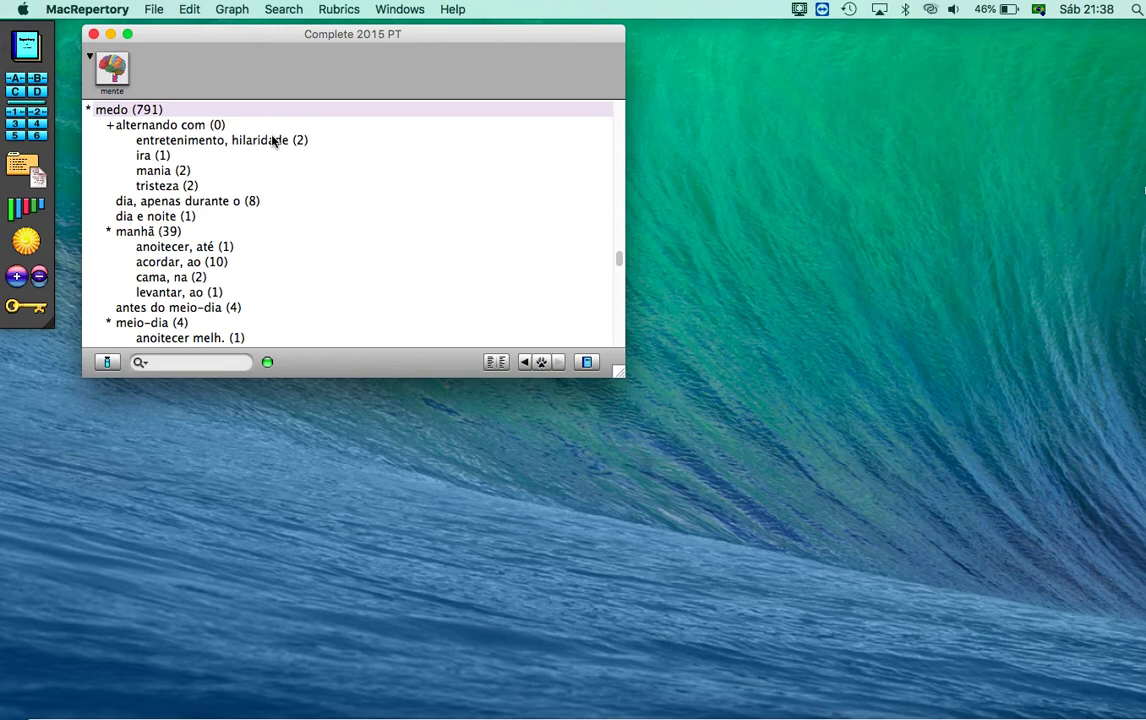
# - Hide sub-rubrics to list only top-level Mind rubrics, then scroll to select medo de palco
pyautogui.click(334, 11)
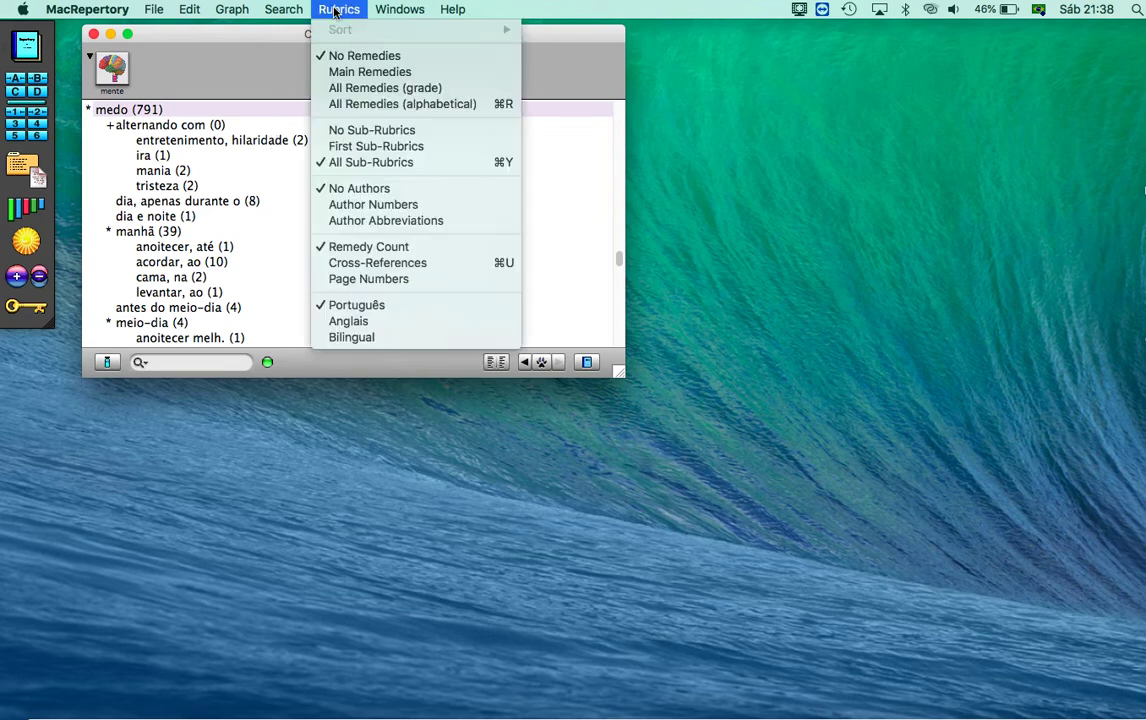
pyautogui.click(367, 132)
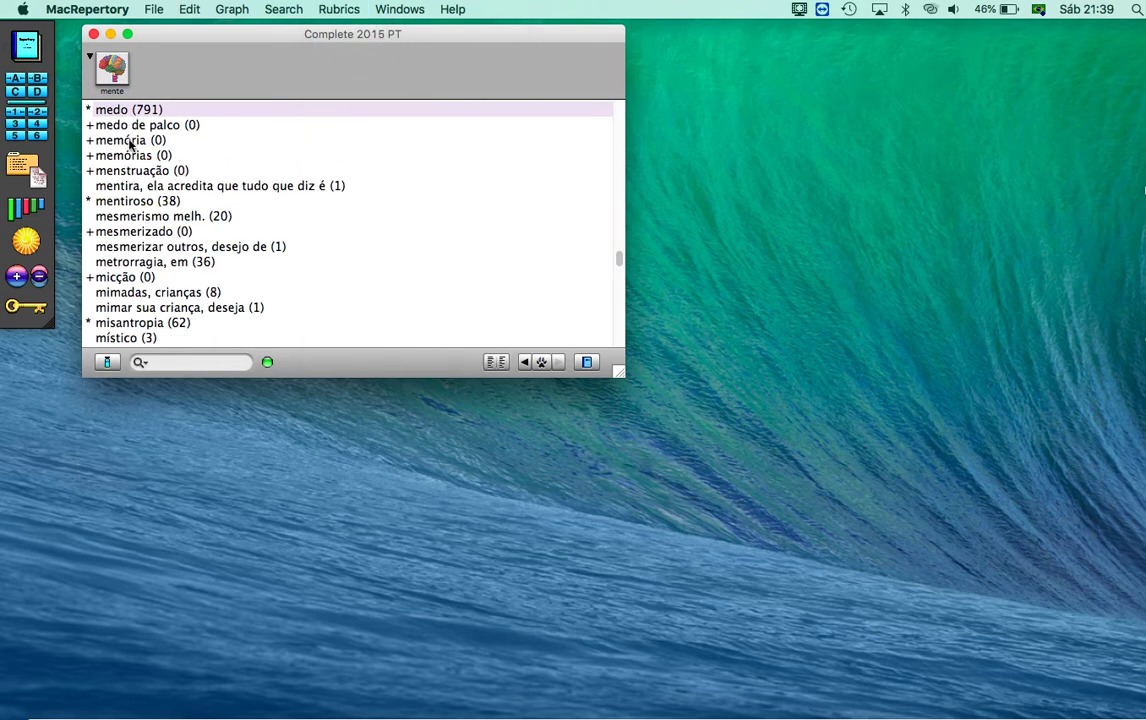
pyautogui.scroll(-8, 125, 225)
pyautogui.scroll(-2, 130, 237)
pyautogui.scroll(5, 150, 232)
pyautogui.scroll(6, 130, 238)
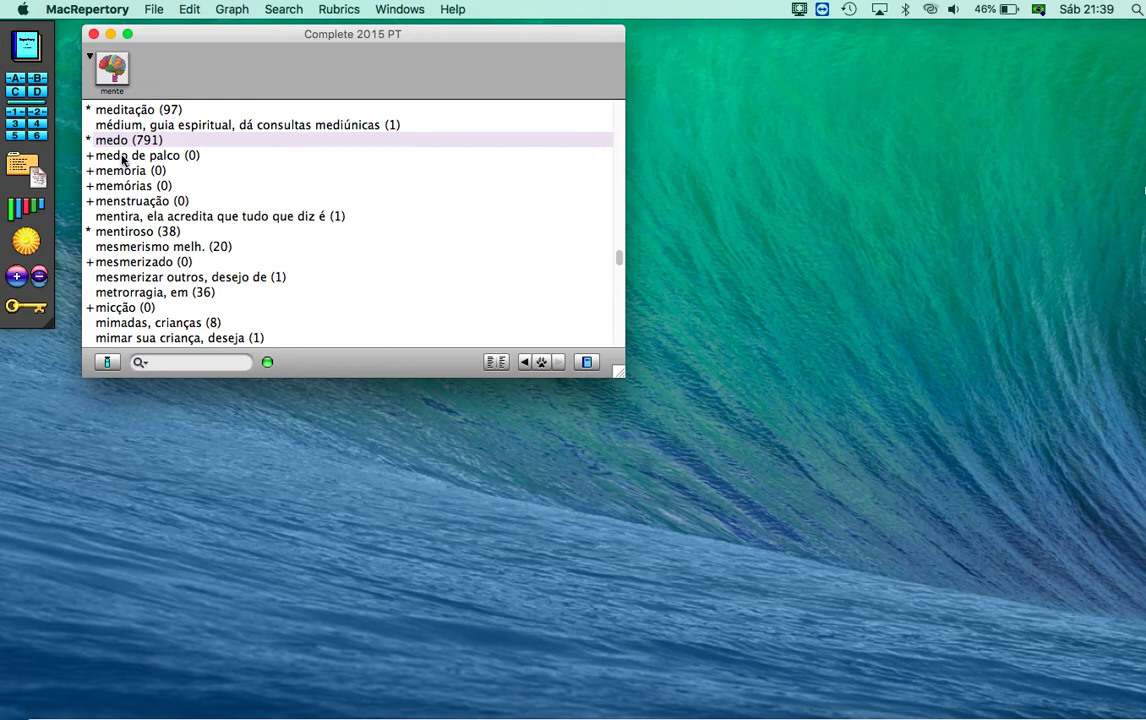
pyautogui.click(122, 156)
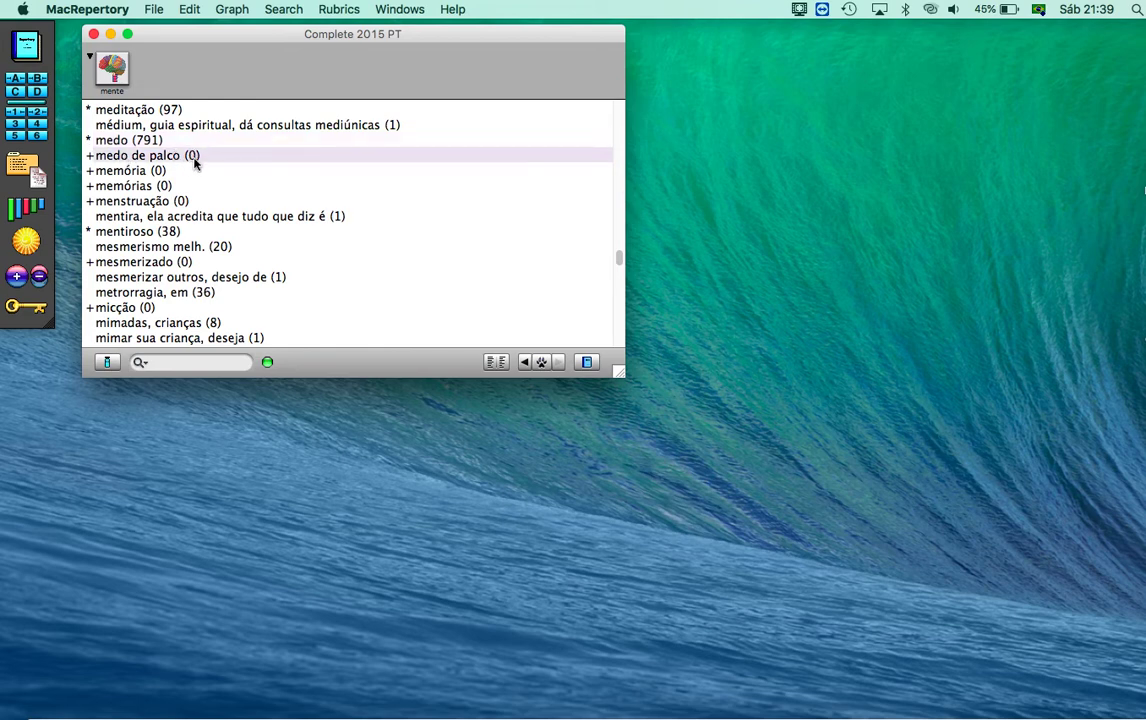
# - Drill into memória and its ativa sub-rubric, then return to the main Mente list
pyautogui.click(113, 172)
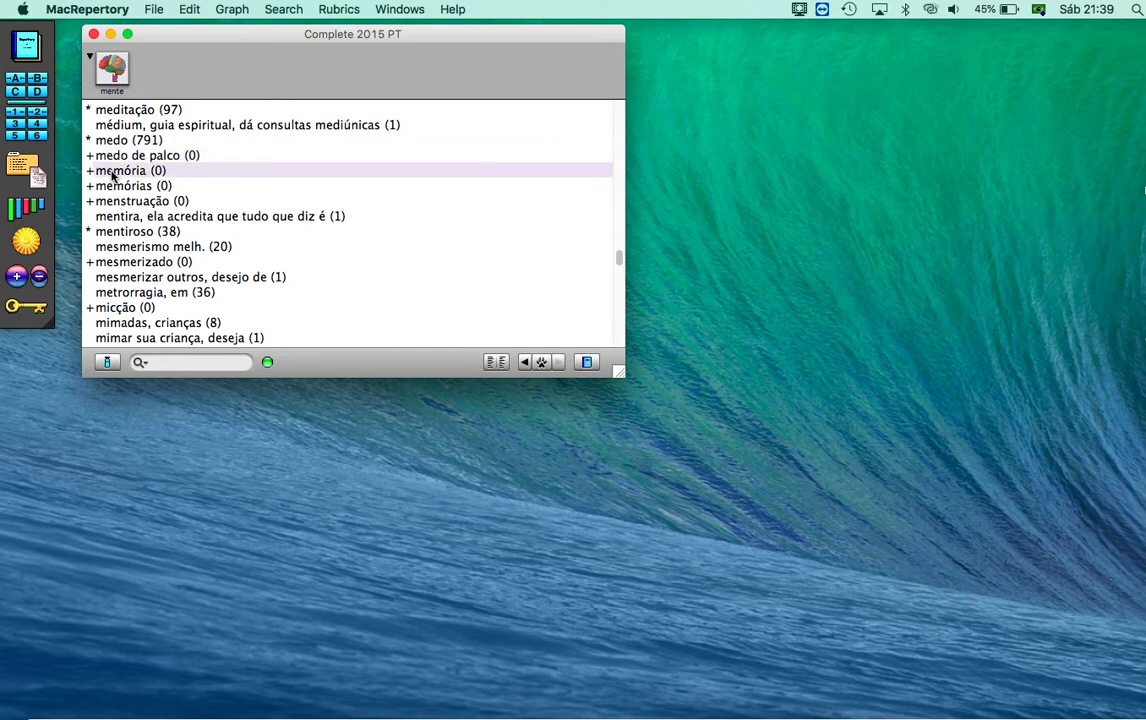
pyautogui.doubleClick(113, 172)
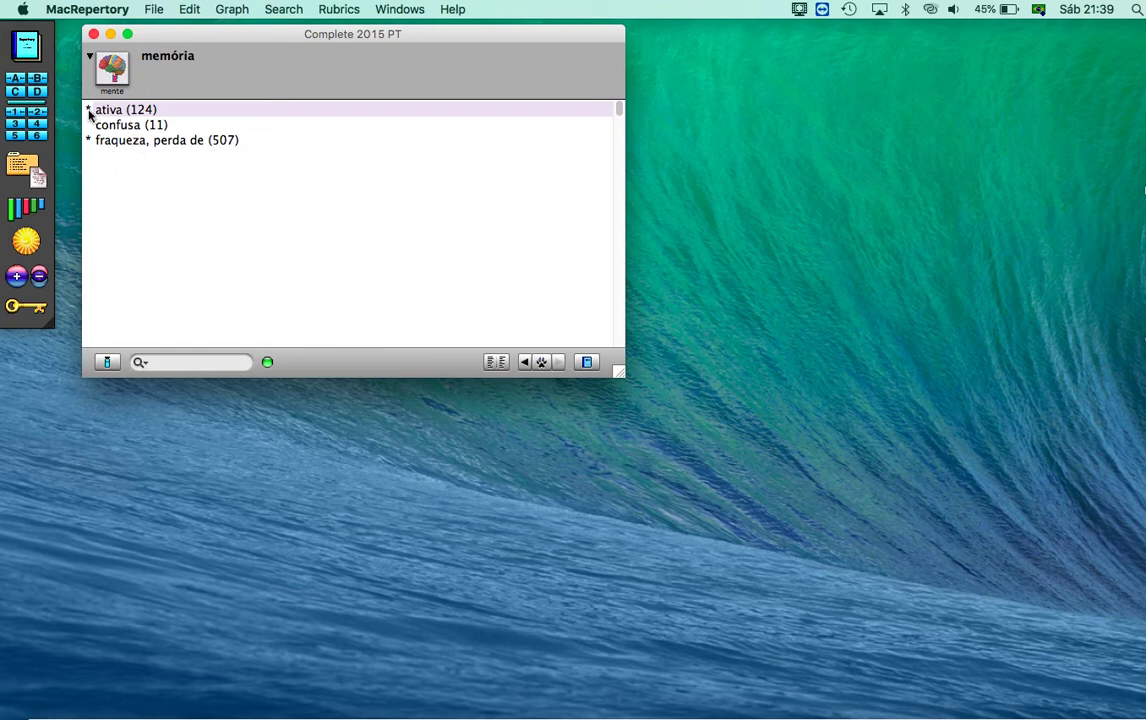
pyautogui.doubleClick(164, 117)
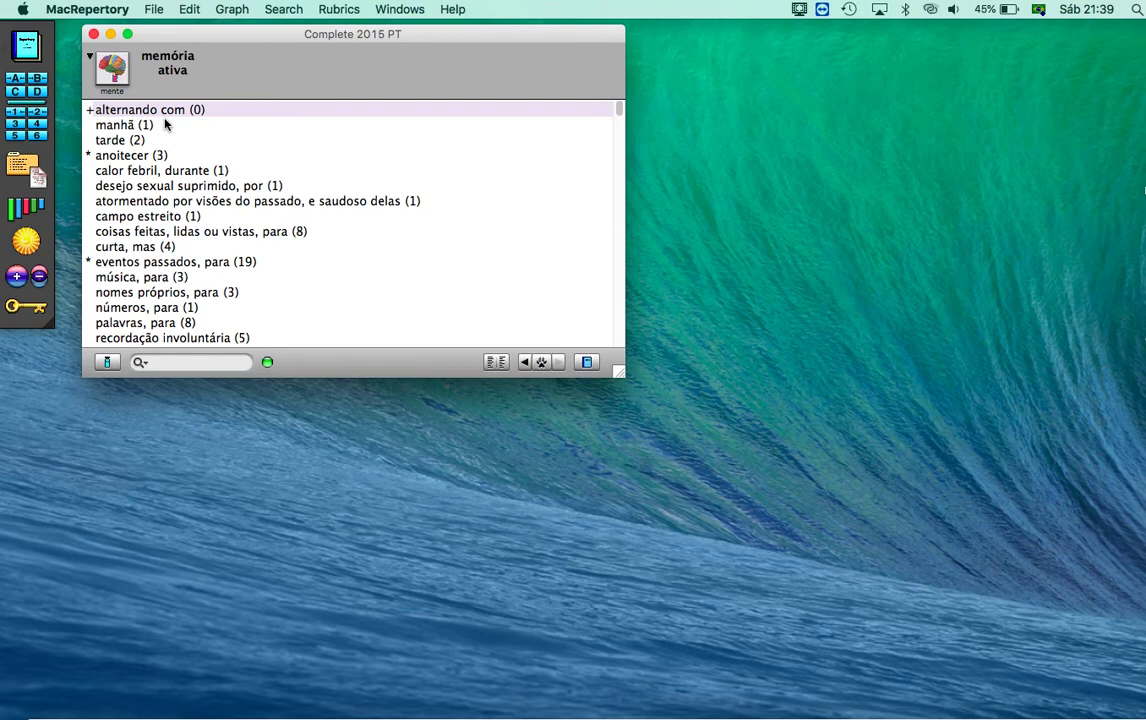
pyautogui.click(155, 59)
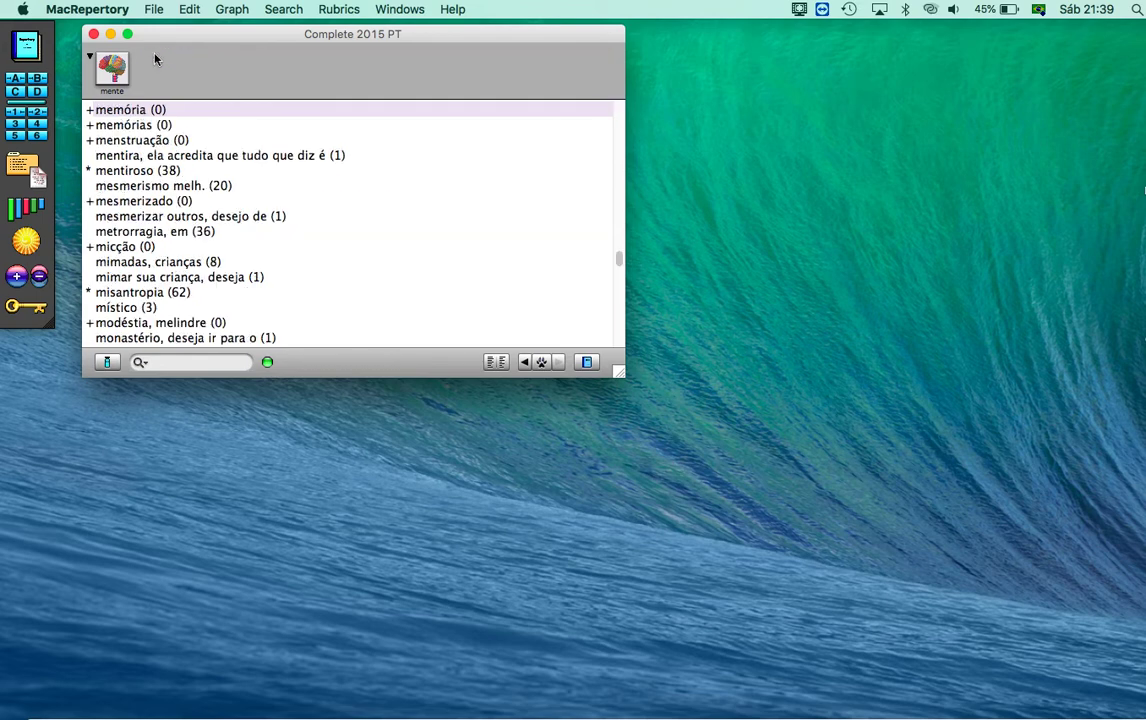
pyautogui.click(330, 9)
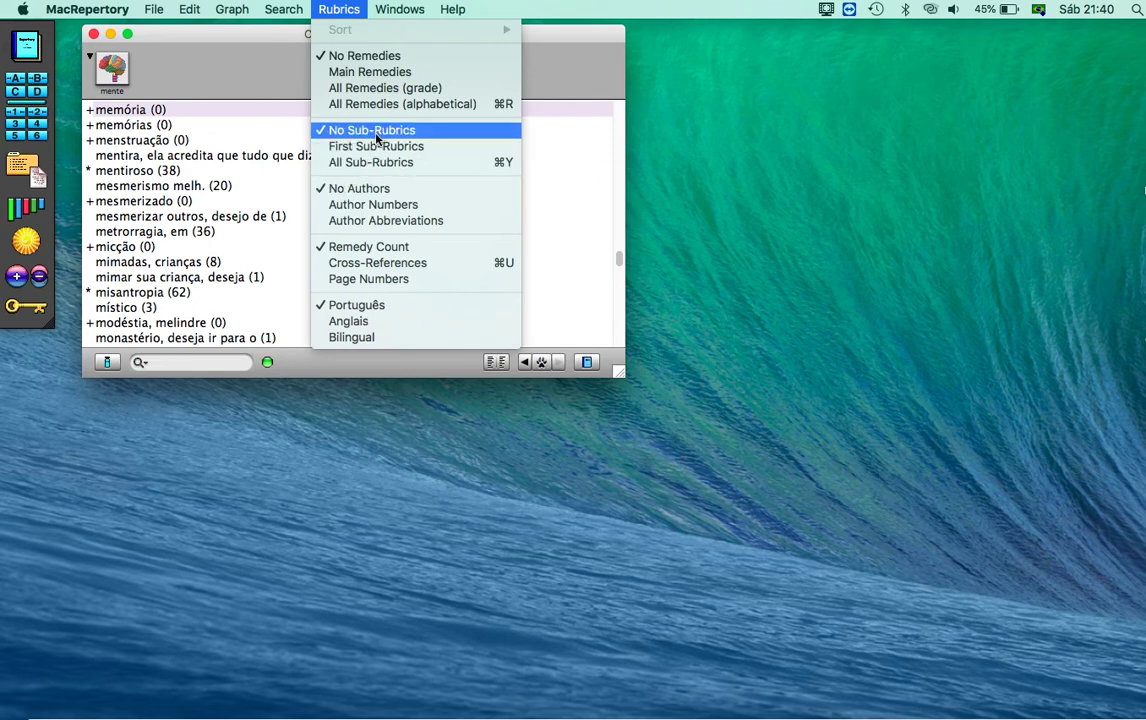
# - Switch to All Sub-Rubrics so ativa (124) shows its nested sub-rubrics, and scroll through them
pyautogui.click(340, 163)
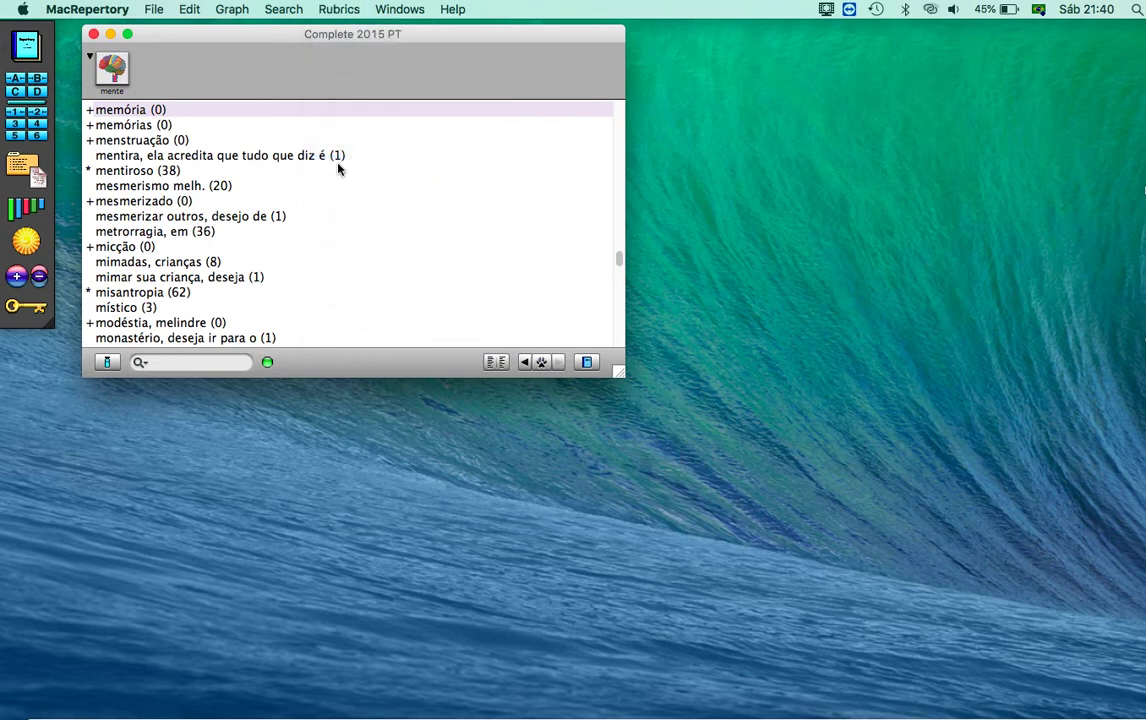
pyautogui.scroll(-3, 271, 179)
pyautogui.scroll(-5, 343, 292)
pyautogui.scroll(5, 343, 292)
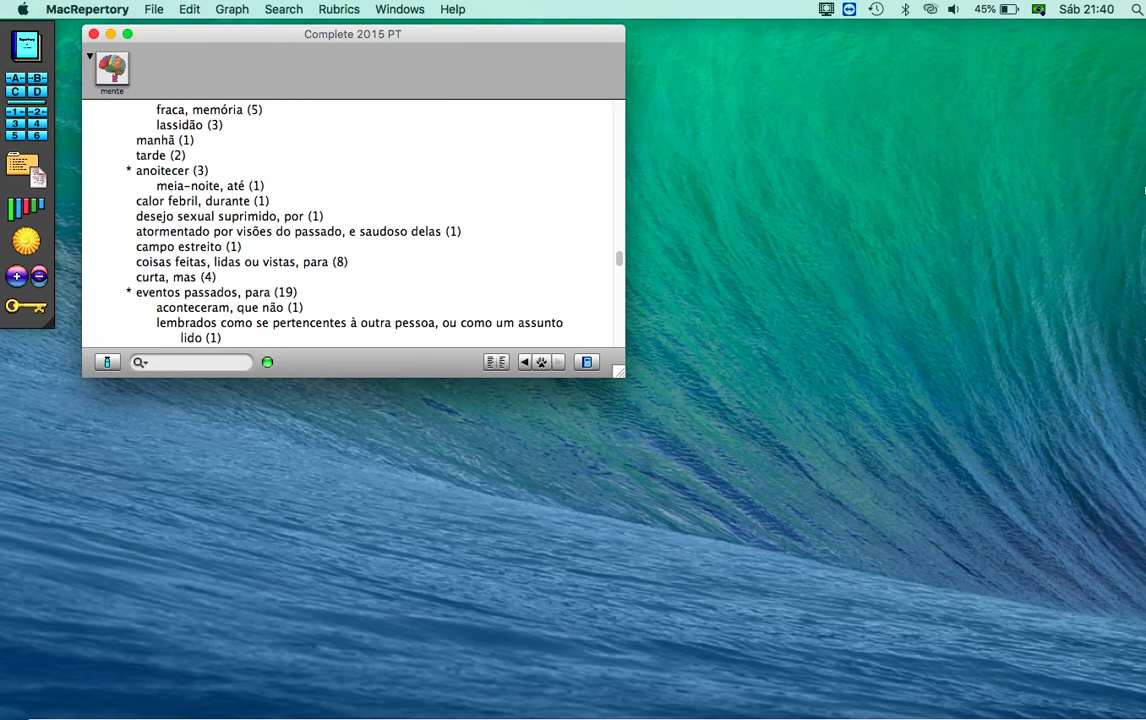
pyautogui.click(342, 10)
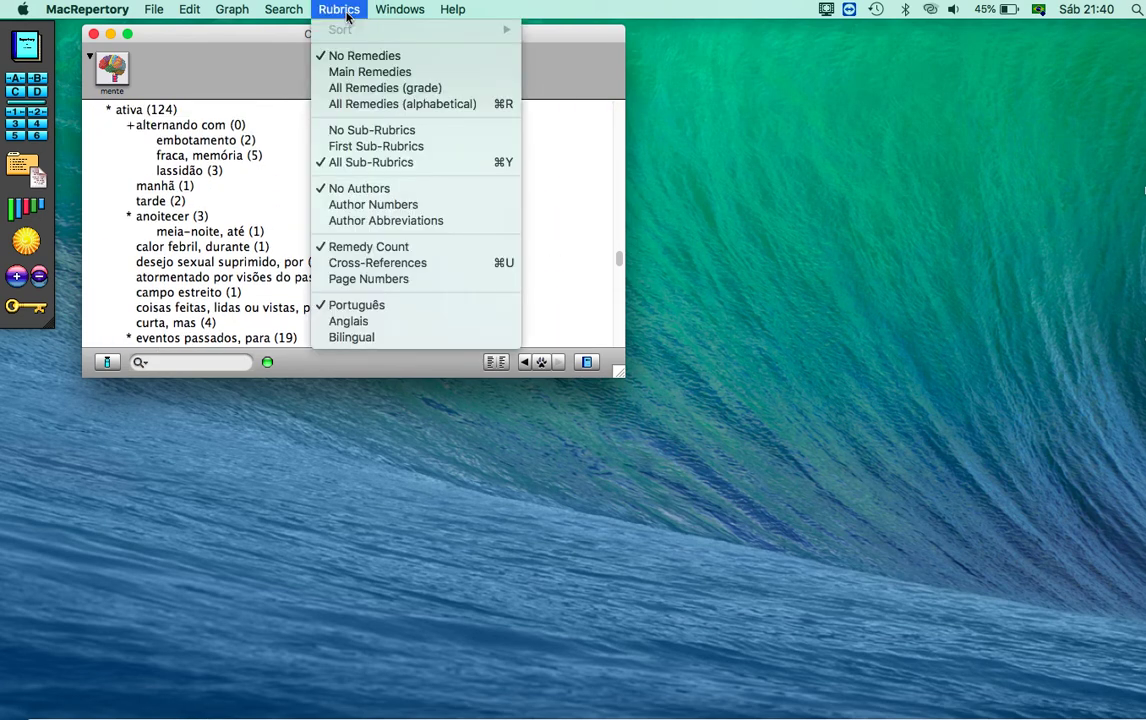
# - Turn on cross-references and follow the (concentração; ativa) link to concentração ativa (119)
pyautogui.click(341, 265)
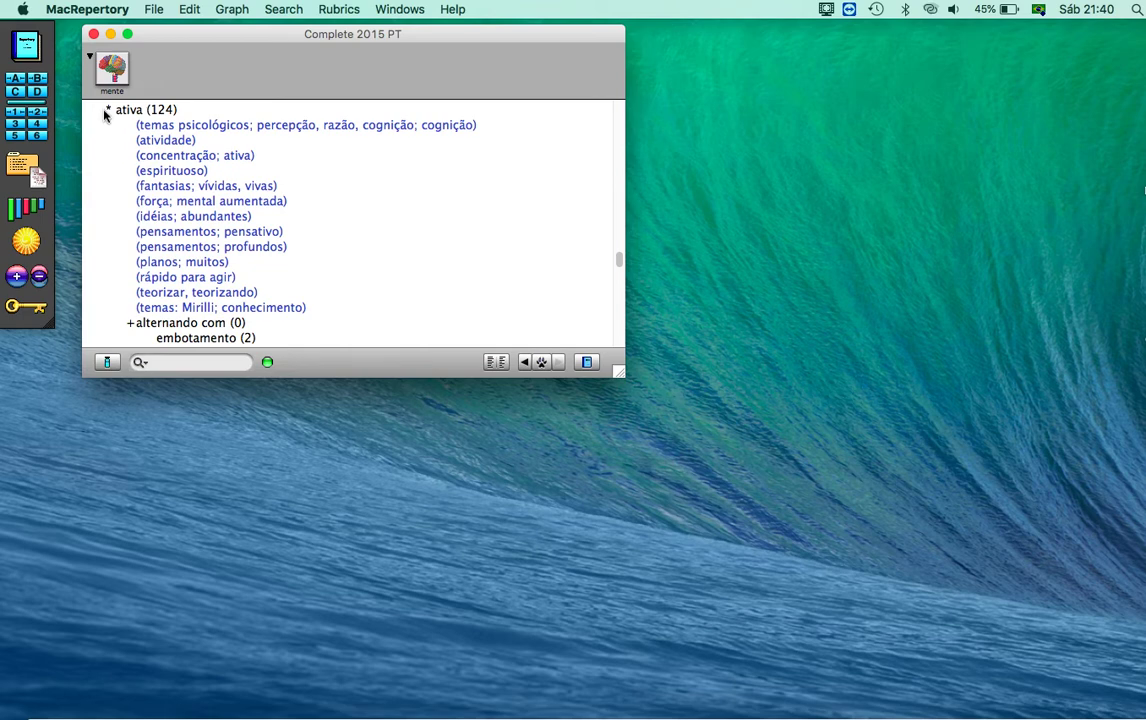
pyautogui.click(177, 158)
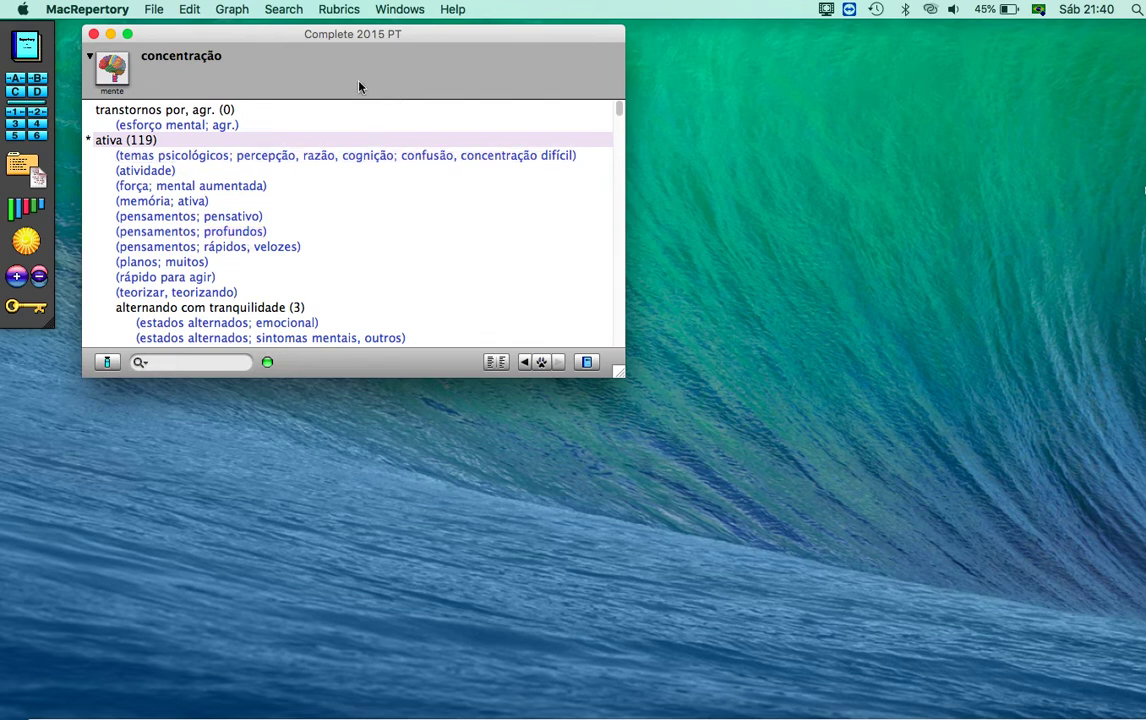
pyautogui.click(340, 9)
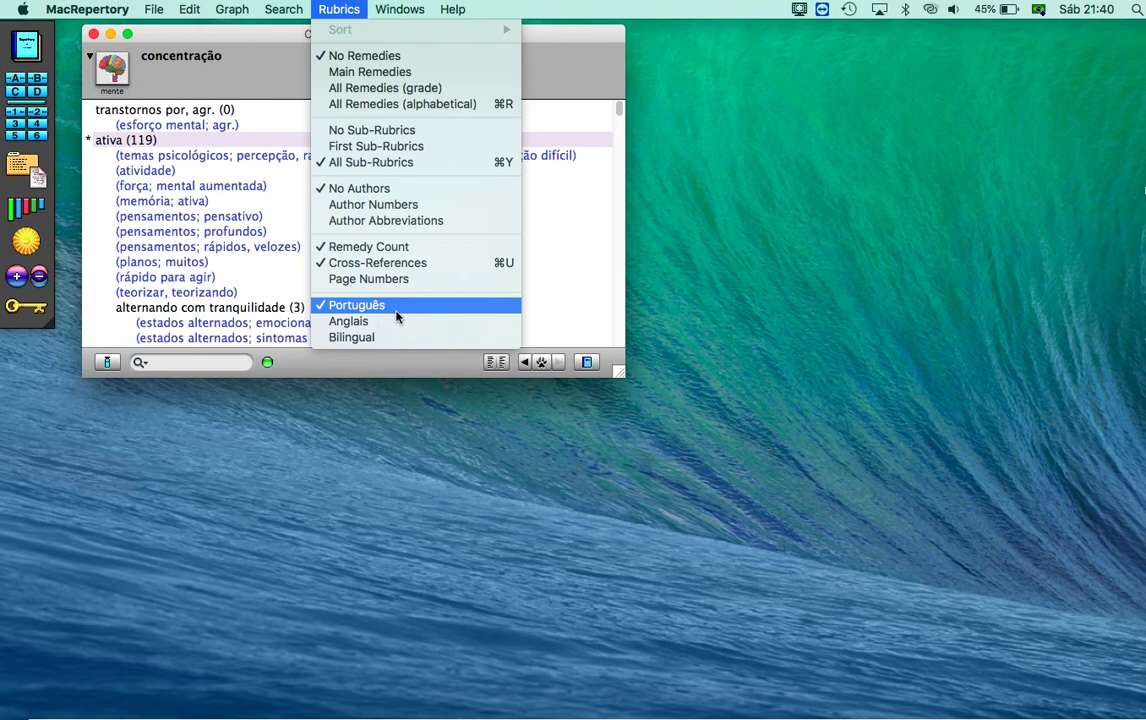
# - Switch rubric text to English, then to Bilingual, and select the esforço mental cross-reference
pyautogui.click(345, 322)
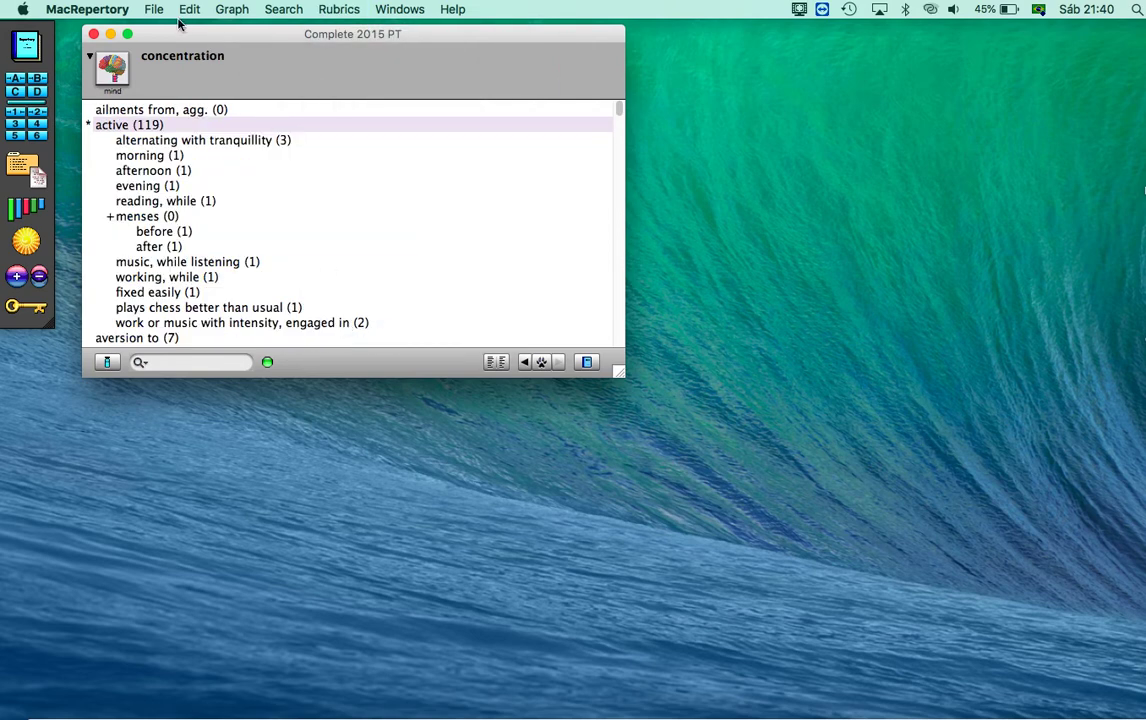
pyautogui.click(330, 10)
pyautogui.click(344, 338)
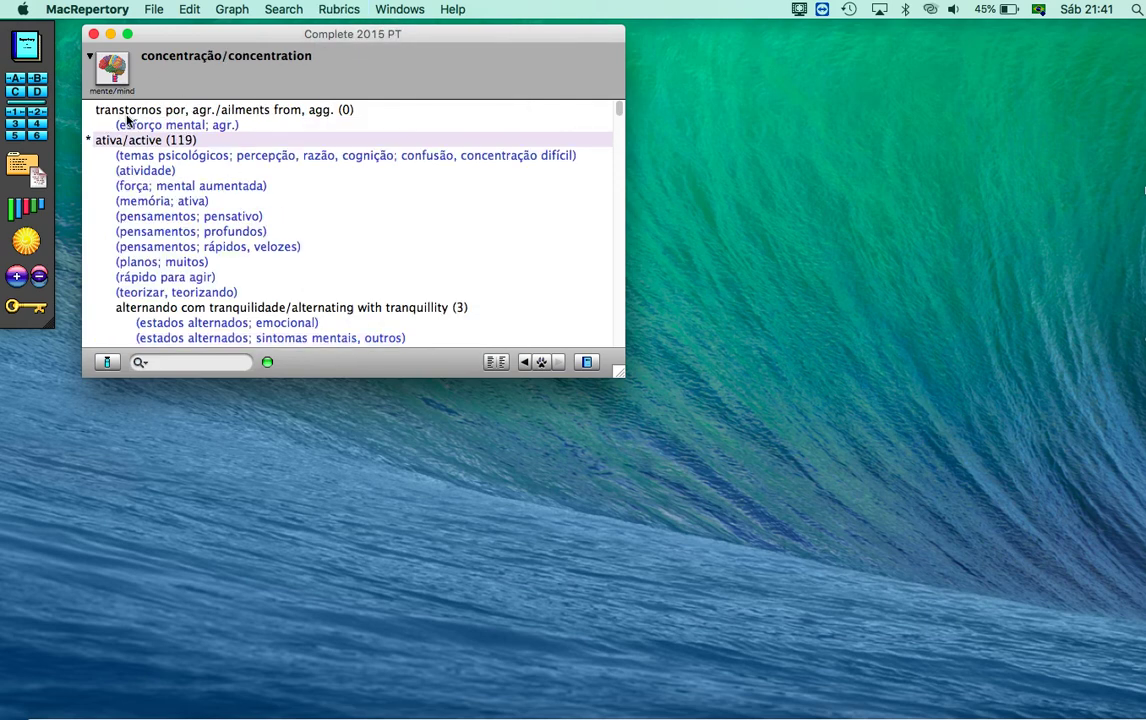
pyautogui.click(196, 126)
# - Word-search the repertory for 'medo', then replace the term with 'fear'
pyautogui.click(172, 361)
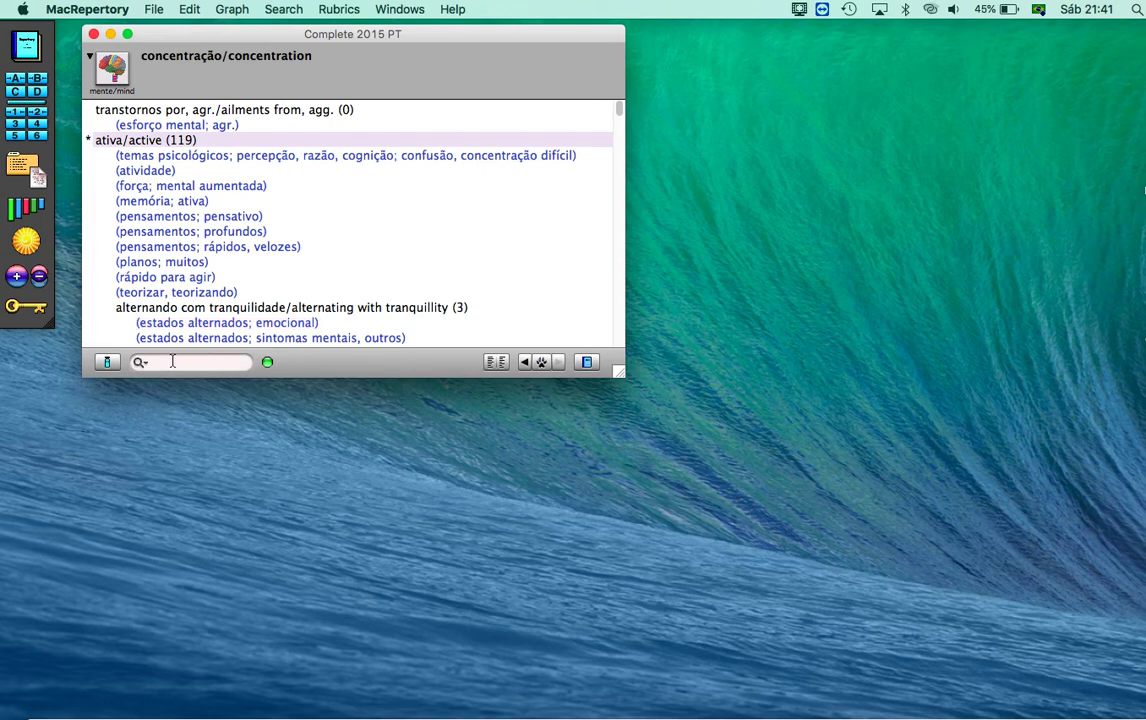
pyautogui.write('medo')
pyautogui.press('Return')
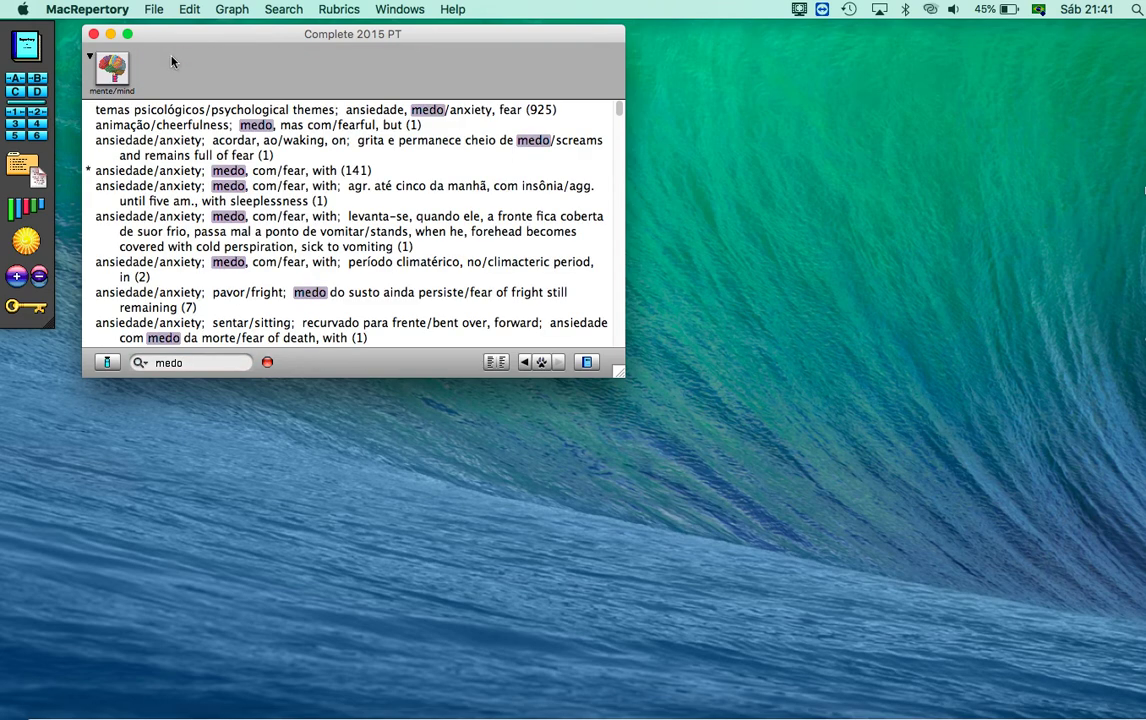
pyautogui.click(195, 366)
pyautogui.write('fea')
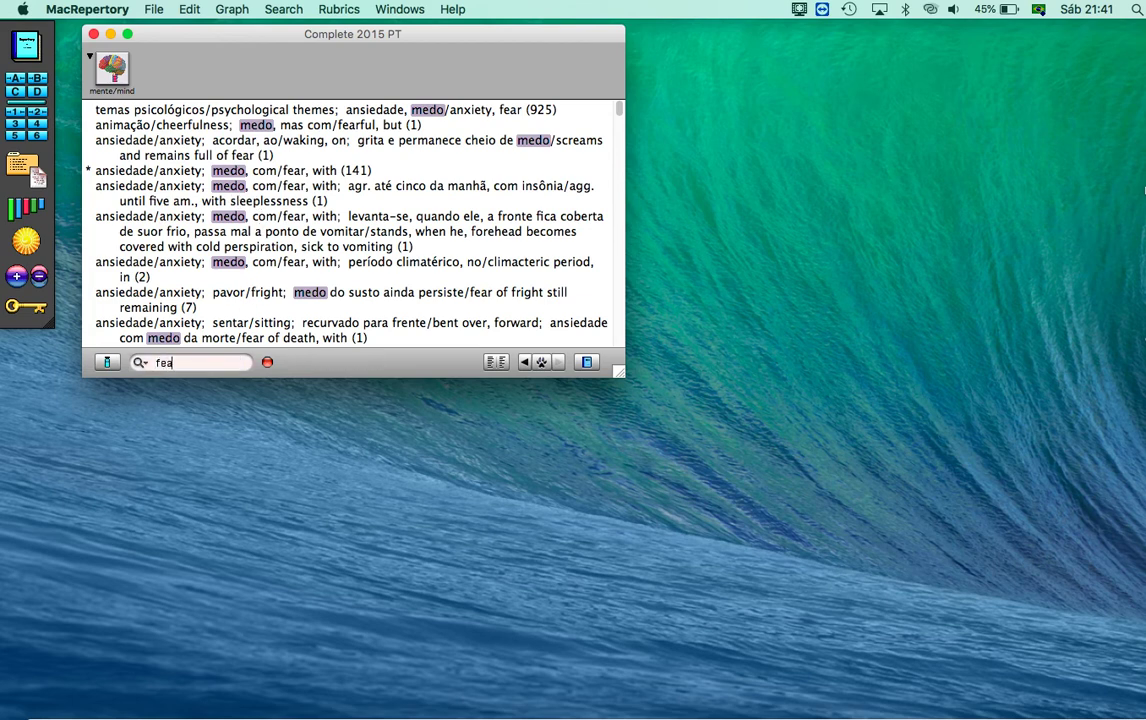
pyautogui.write('r')
pyautogui.press('Return')
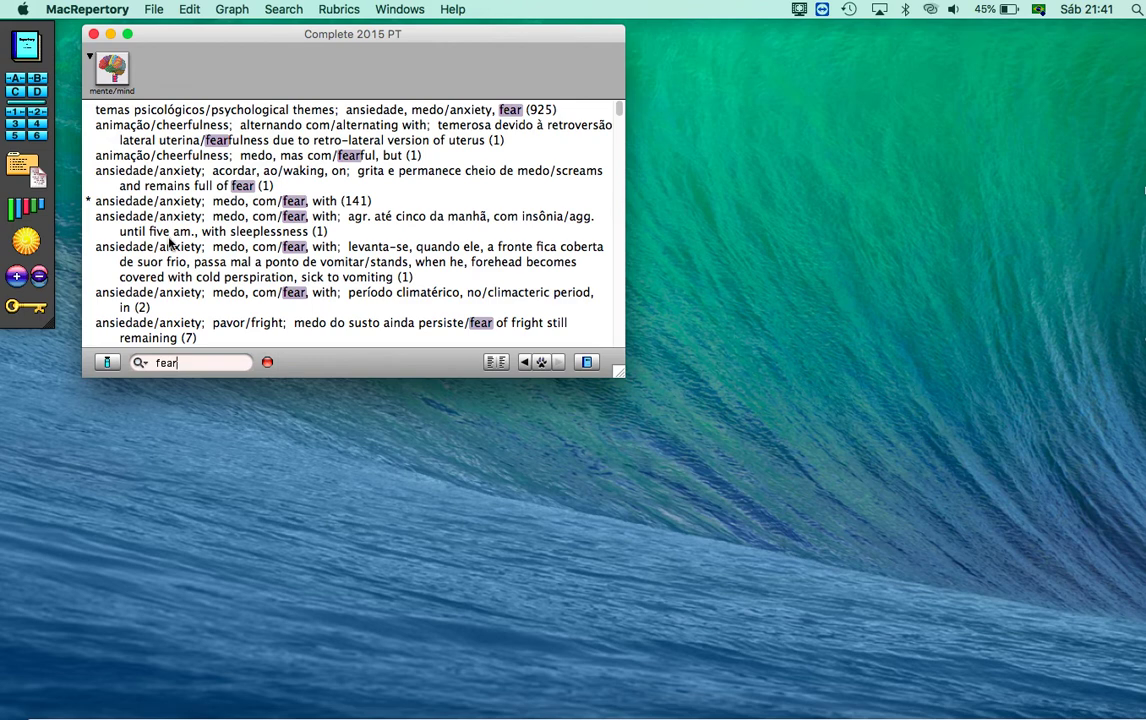
# - Narrow the search with 'cach' and open the cachorros, de/dogs, of (44) rubric
pyautogui.write('cacho')
pyautogui.press('Return')
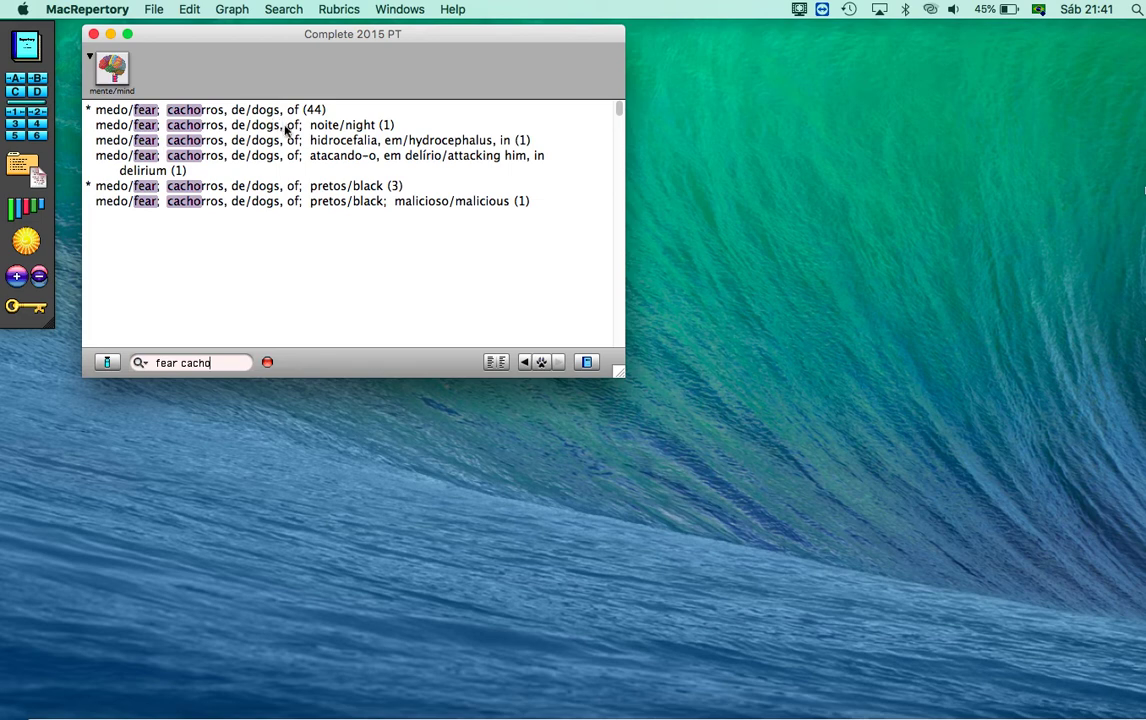
pyautogui.click(267, 364)
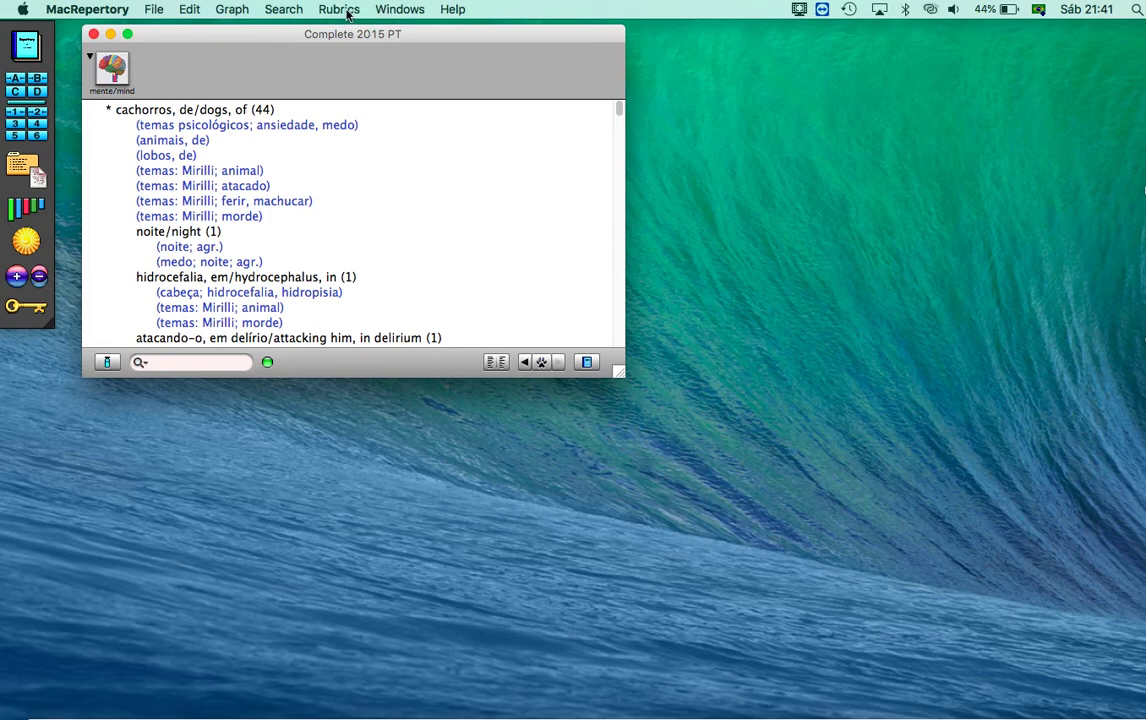
# - Set the rubric language back to Português only and open the Windows menu
pyautogui.click(339, 10)
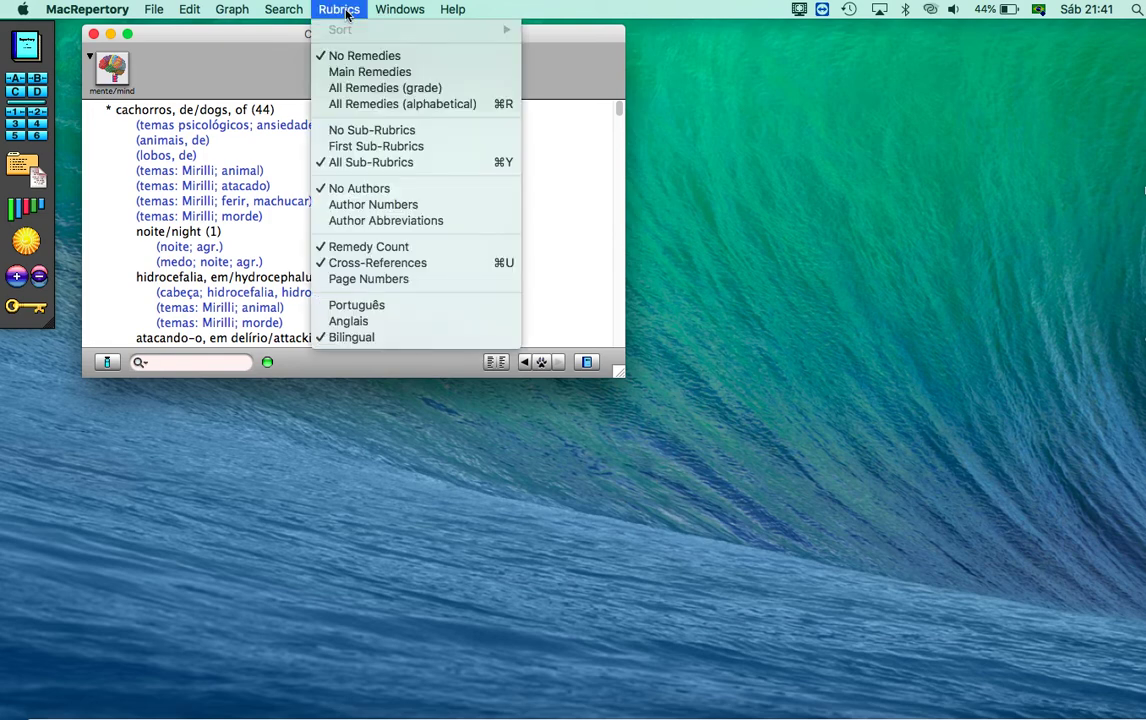
pyautogui.click(350, 311)
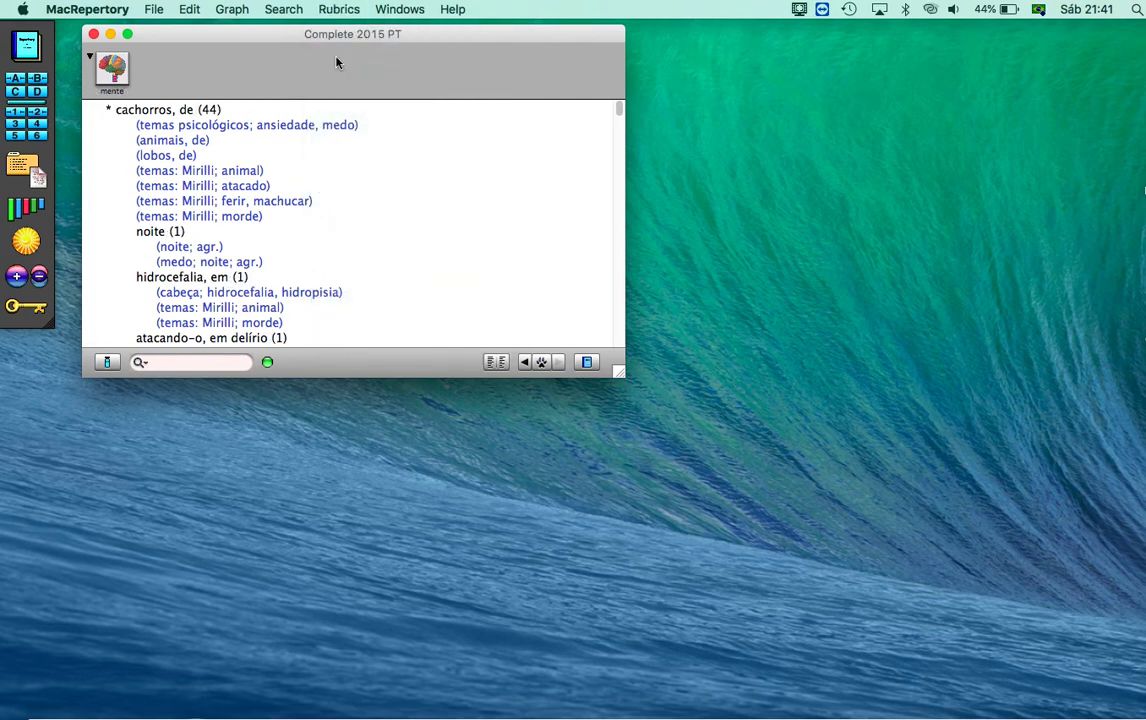
pyautogui.click(393, 12)
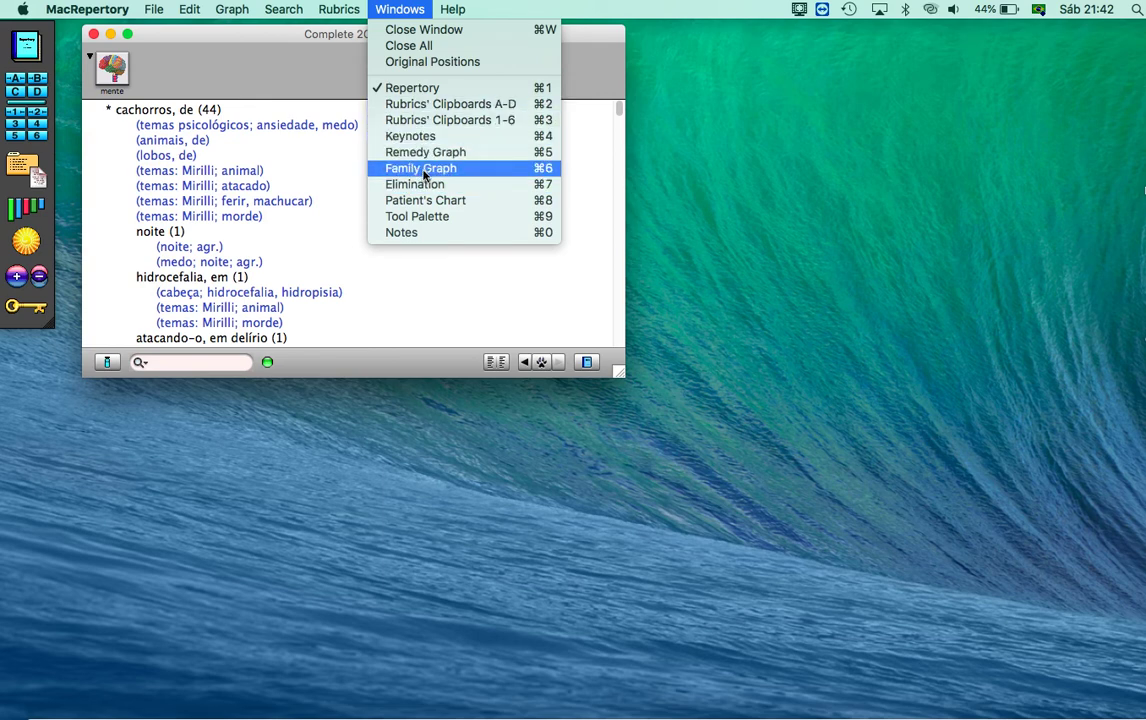
pyautogui.click(446, 155)
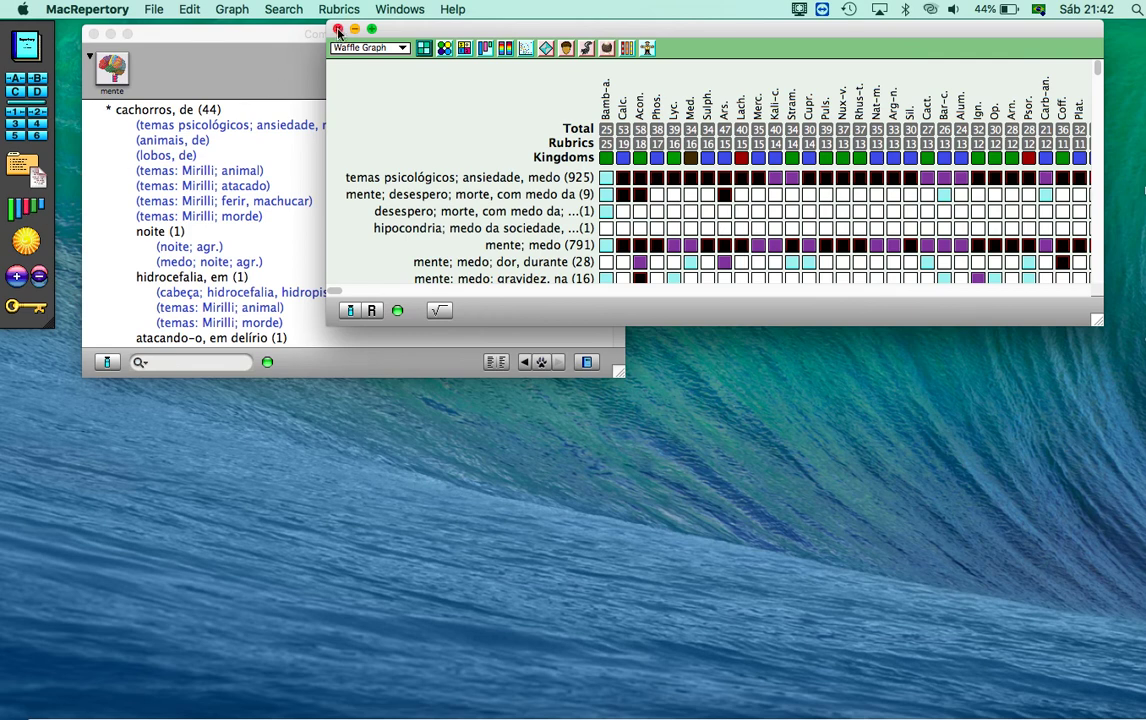
pyautogui.click(307, 33)
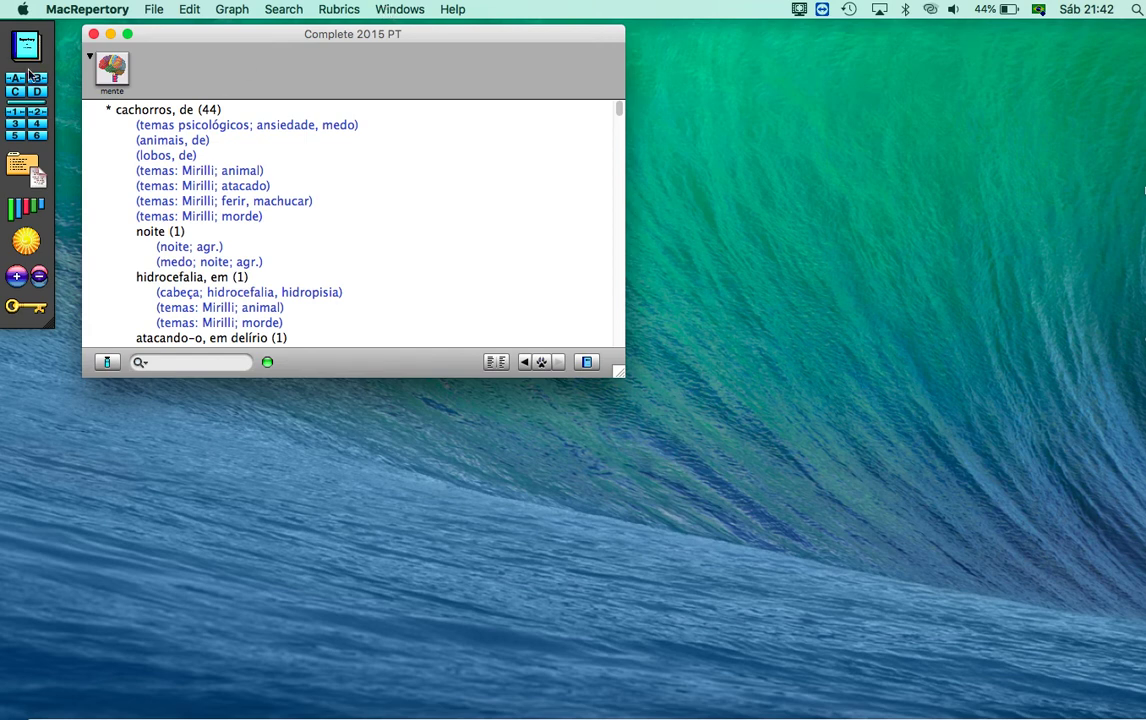
pyautogui.click(18, 172)
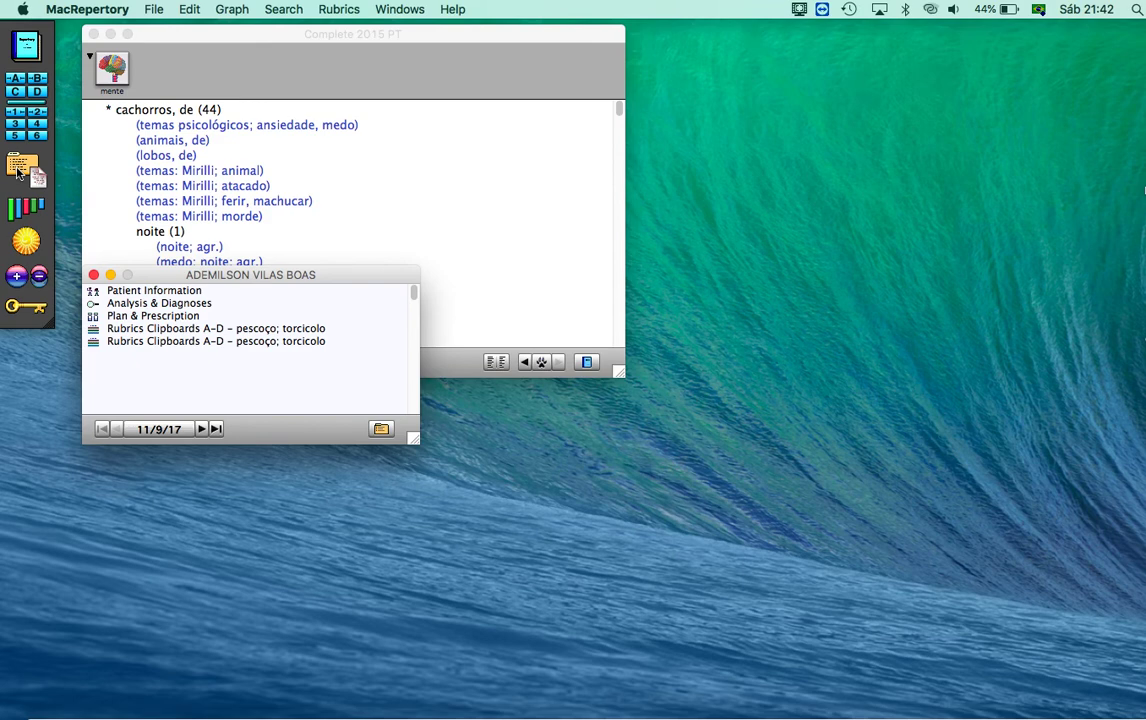
pyautogui.click(93, 275)
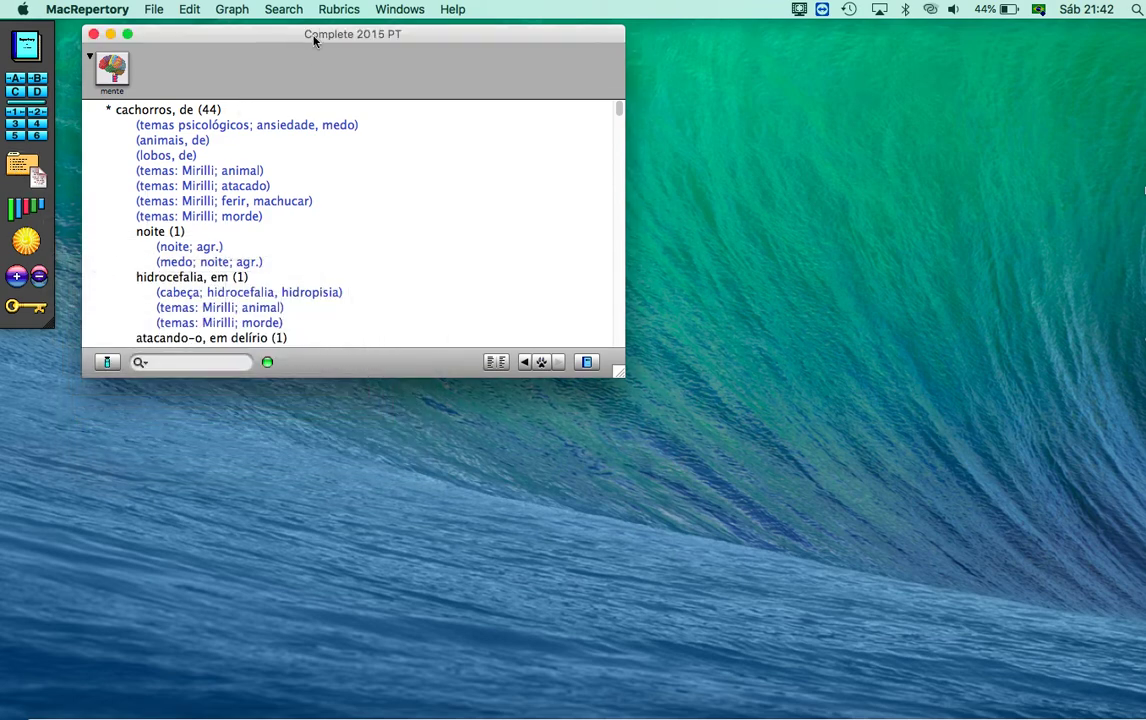
pyautogui.click(397, 10)
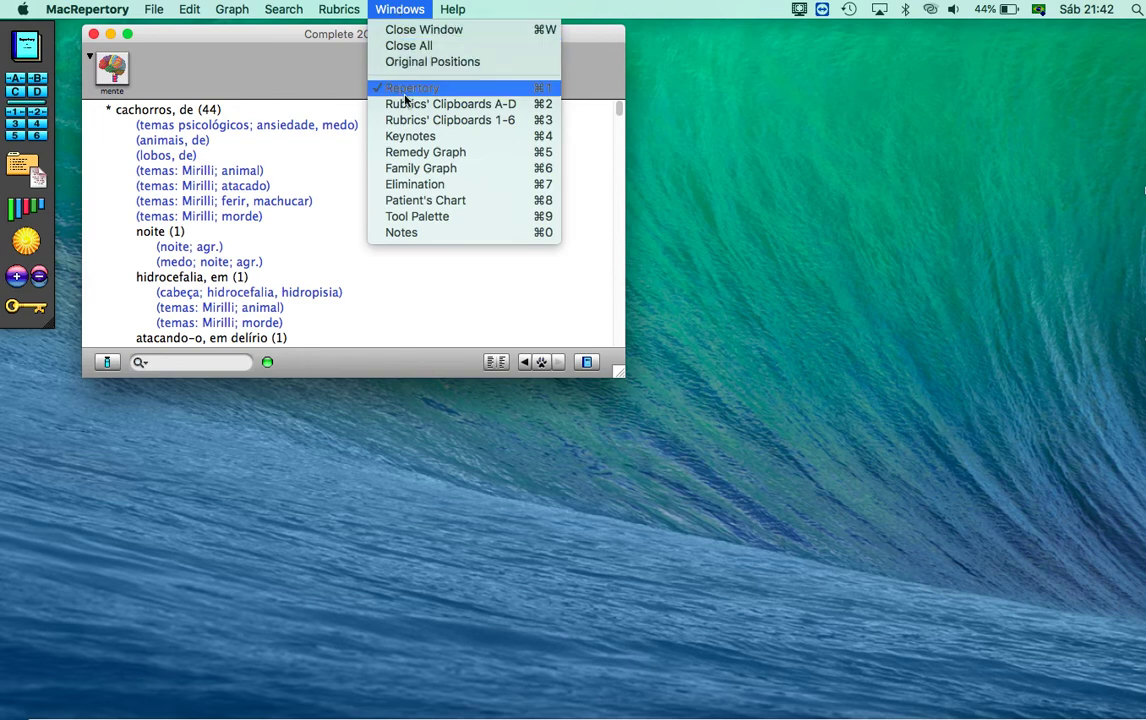
pyautogui.click(446, 203)
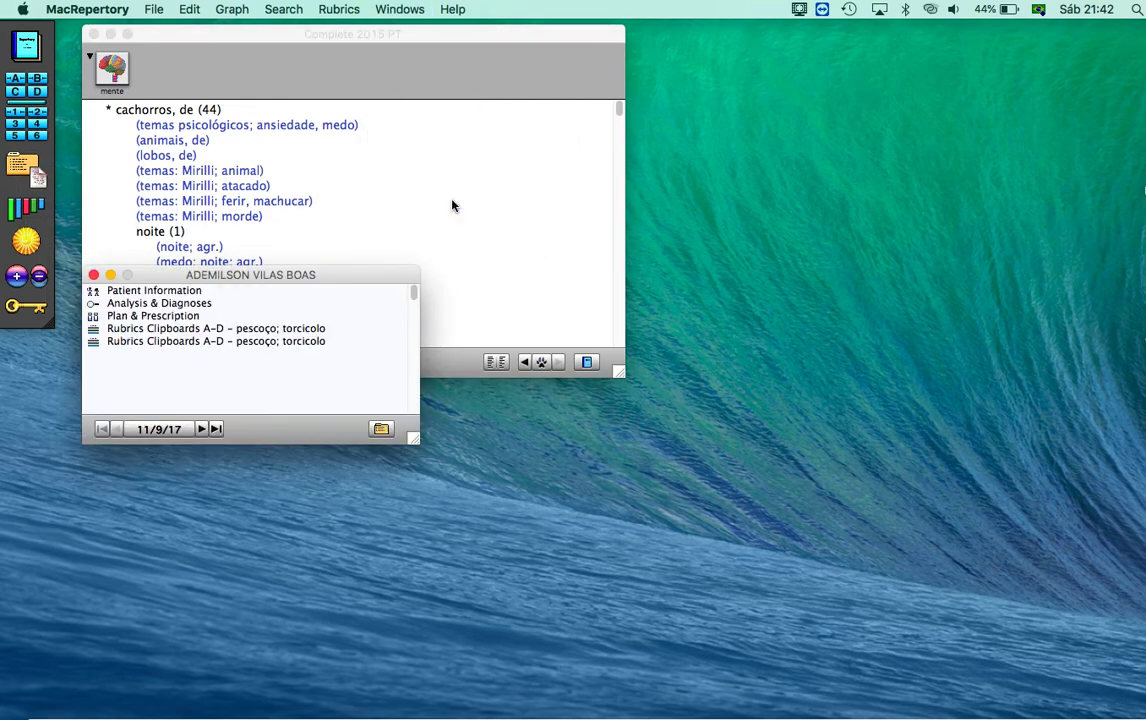
pyautogui.click(93, 274)
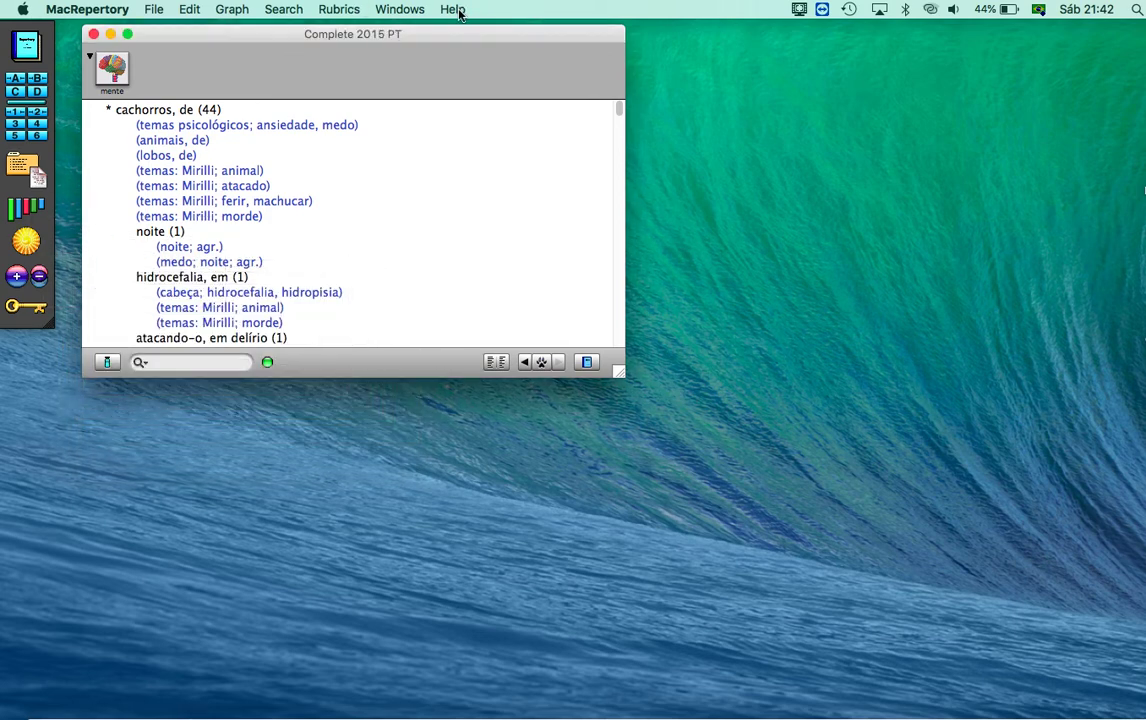
pyautogui.click(457, 10)
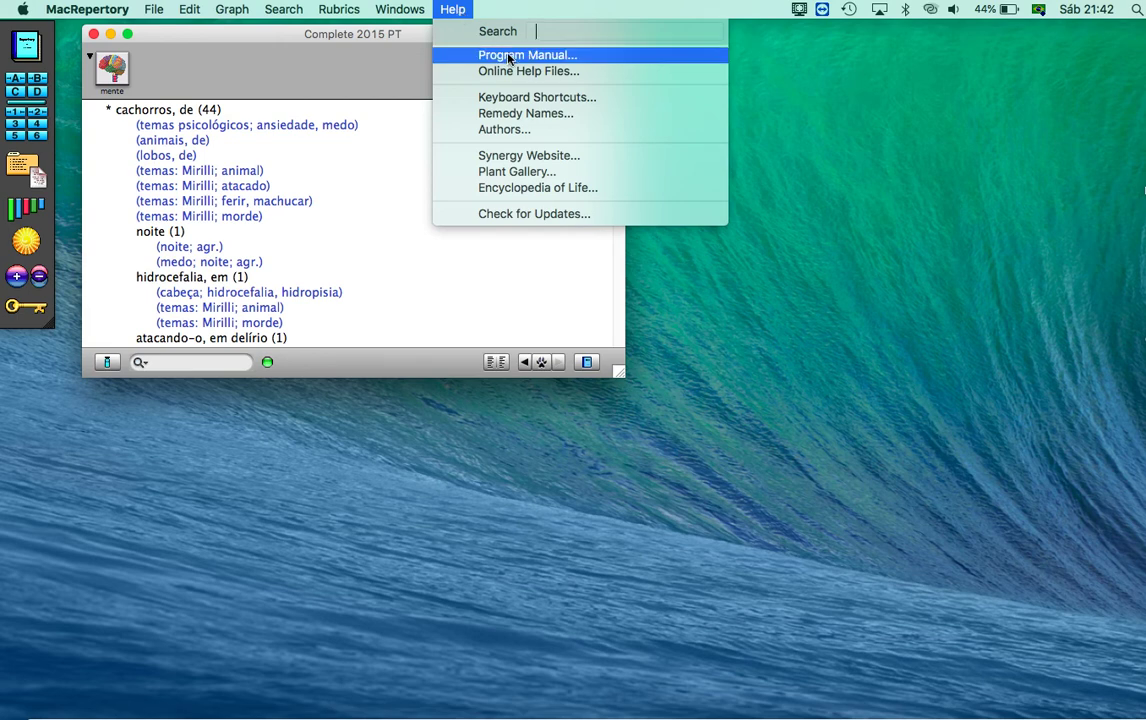
pyautogui.click(549, 103)
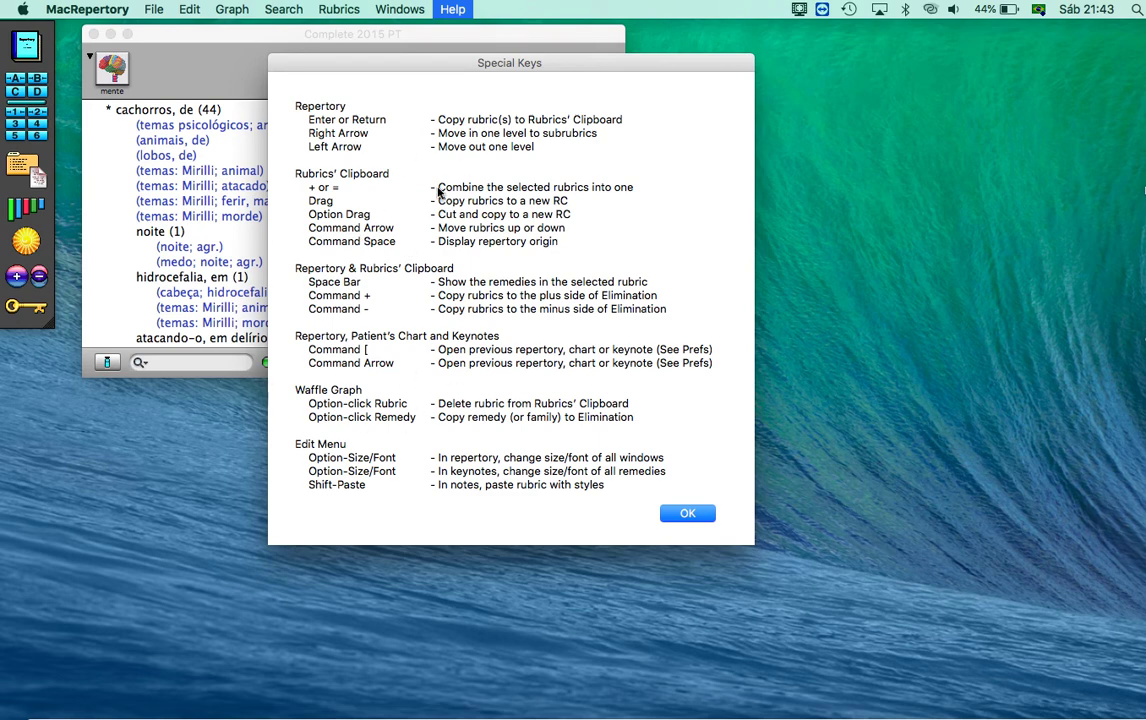
pyautogui.click(687, 514)
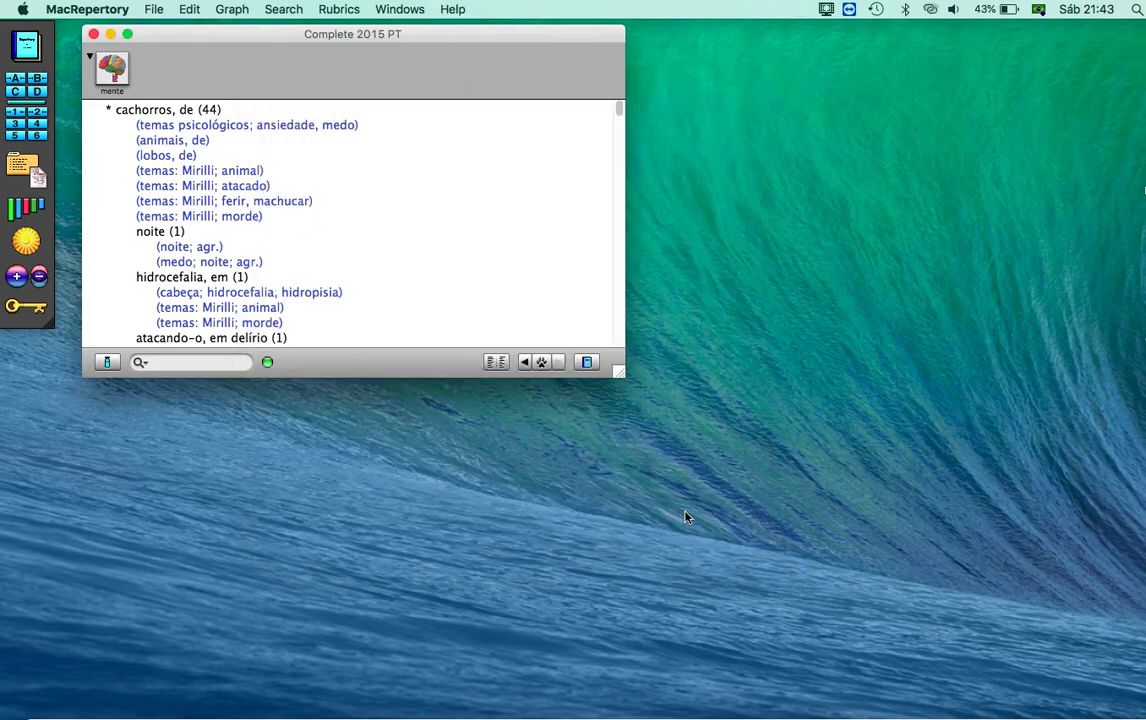
# - Look through the Windows and Rubrics menus without choosing anything, leaving the rubric options unchanged
pyautogui.click(401, 10)
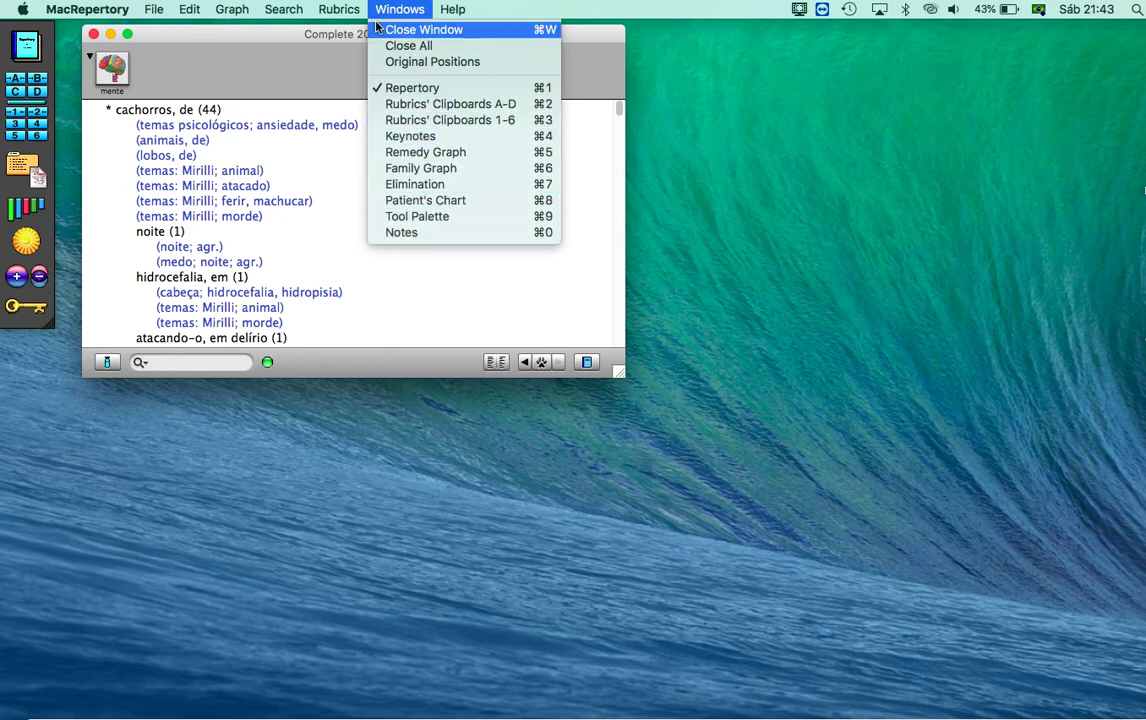
pyautogui.moveTo(337, 10)
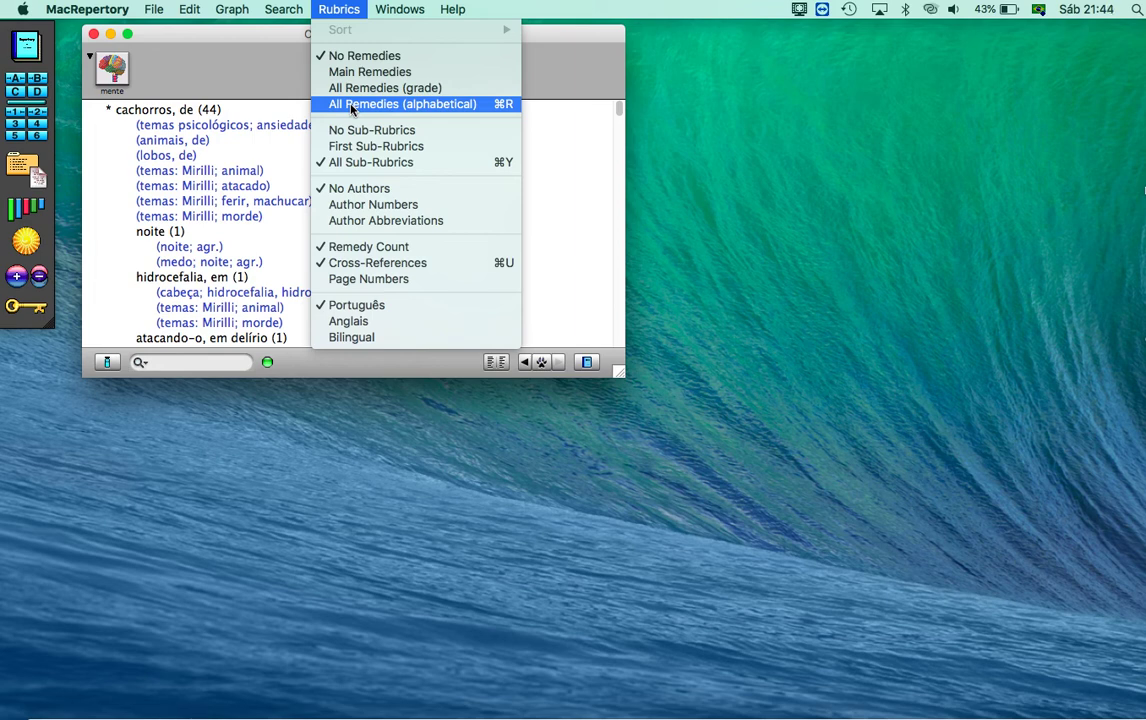
pyautogui.click(244, 60)
pyautogui.click(450, 10)
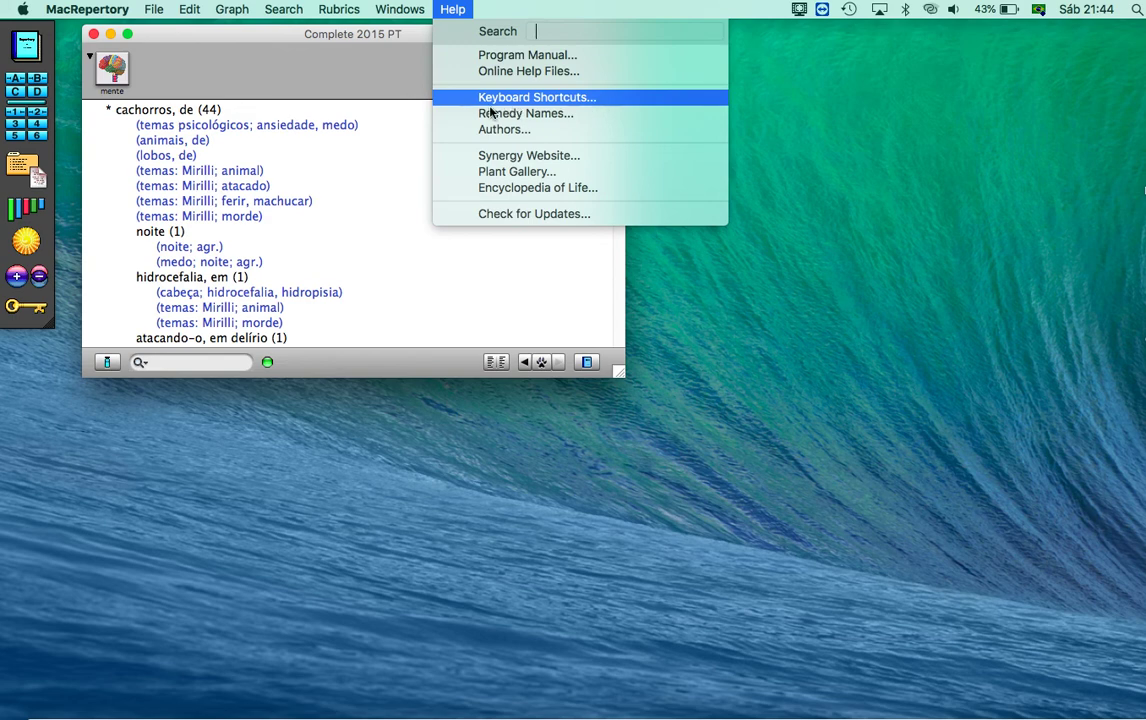
# - Open Remedy Names and Abbreviations, jump to the S entries, then close the list
pyautogui.click(552, 116)
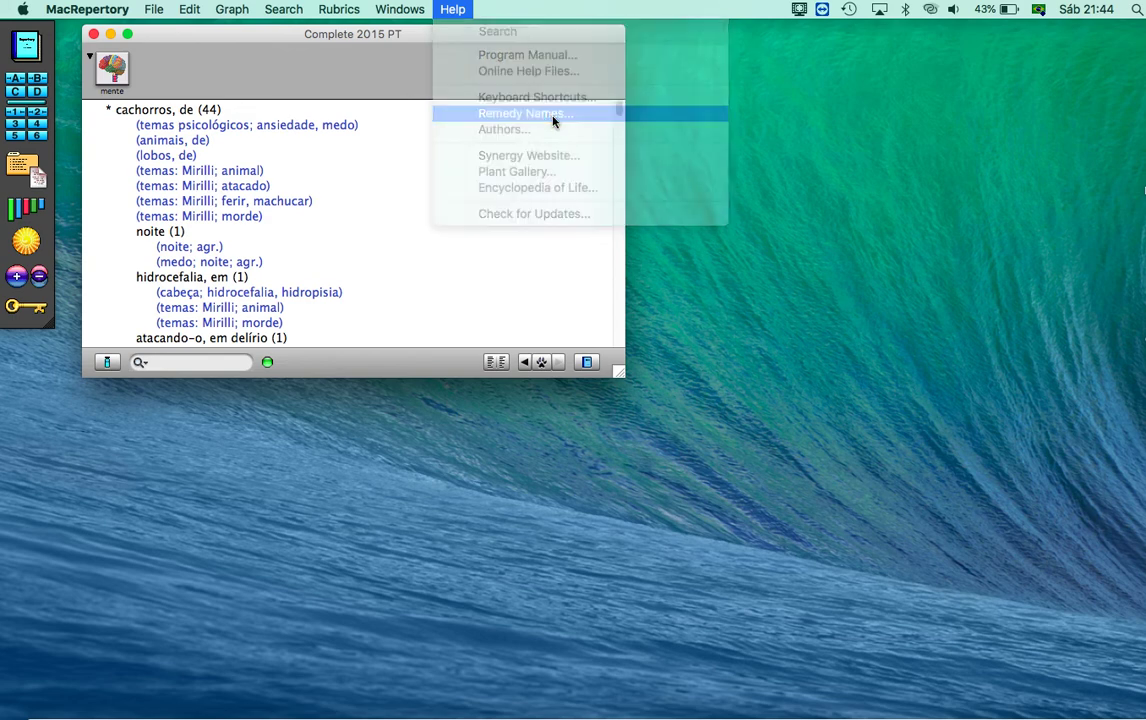
pyautogui.scroll(-2, 320, 176)
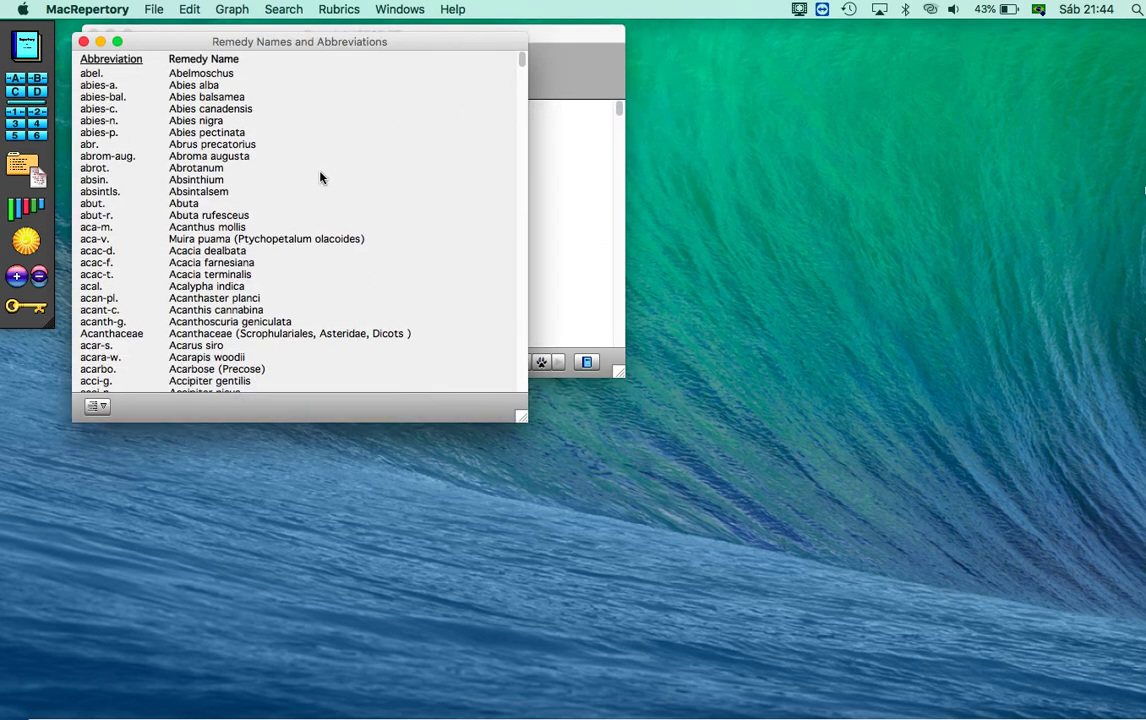
pyautogui.write('s')
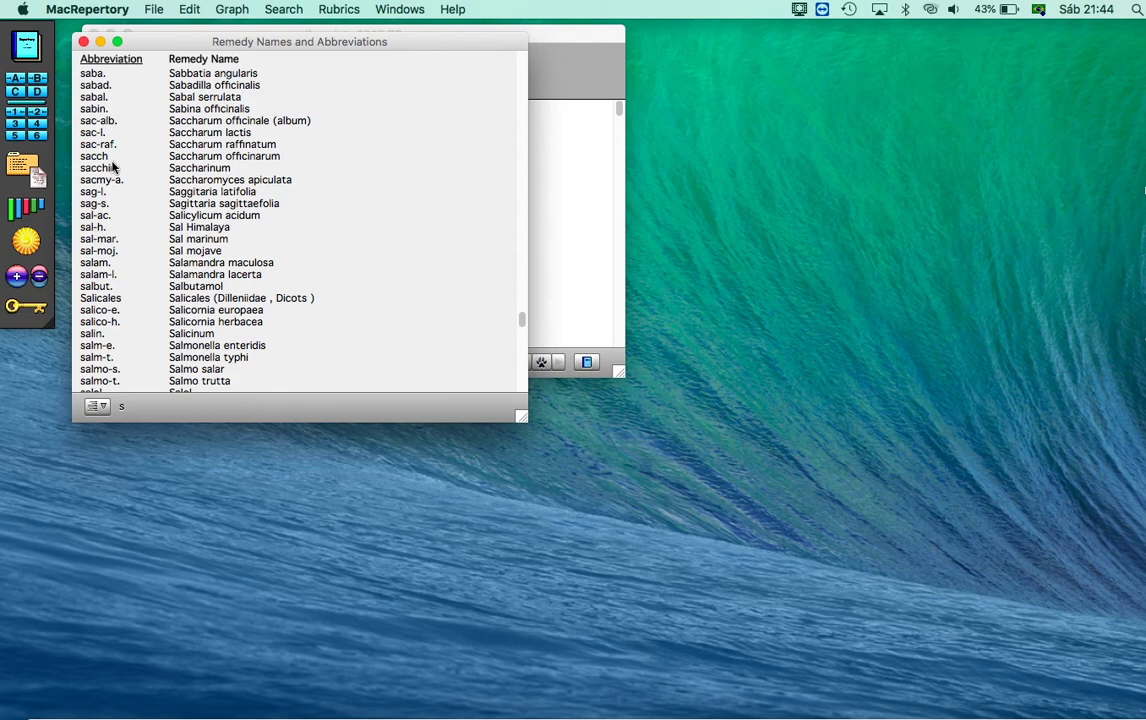
pyautogui.click(84, 42)
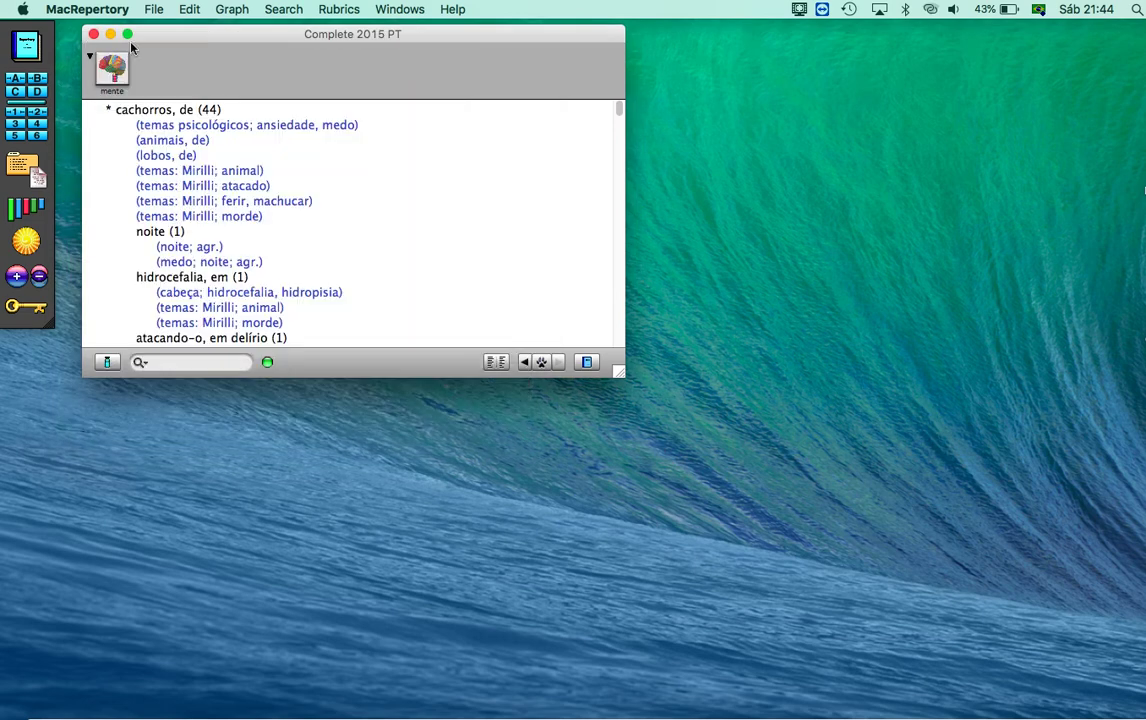
pyautogui.click(450, 10)
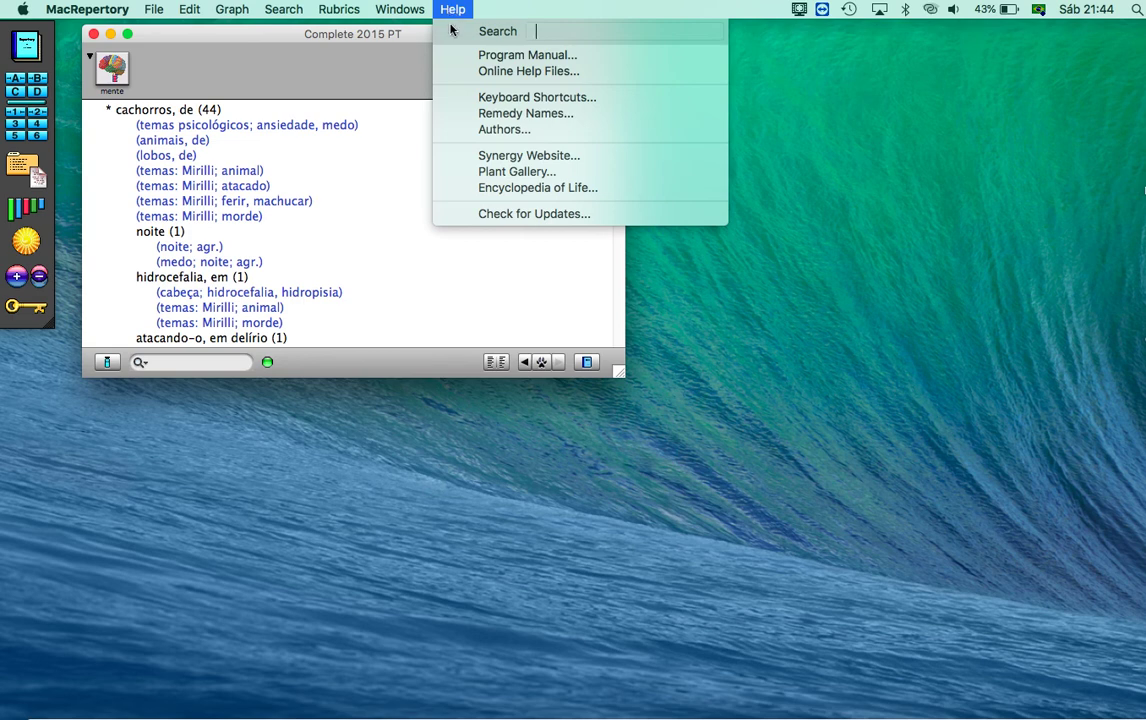
# - Run an update check without saving chart items, confirming version 8.5.3.4 is the latest
pyautogui.click(580, 216)
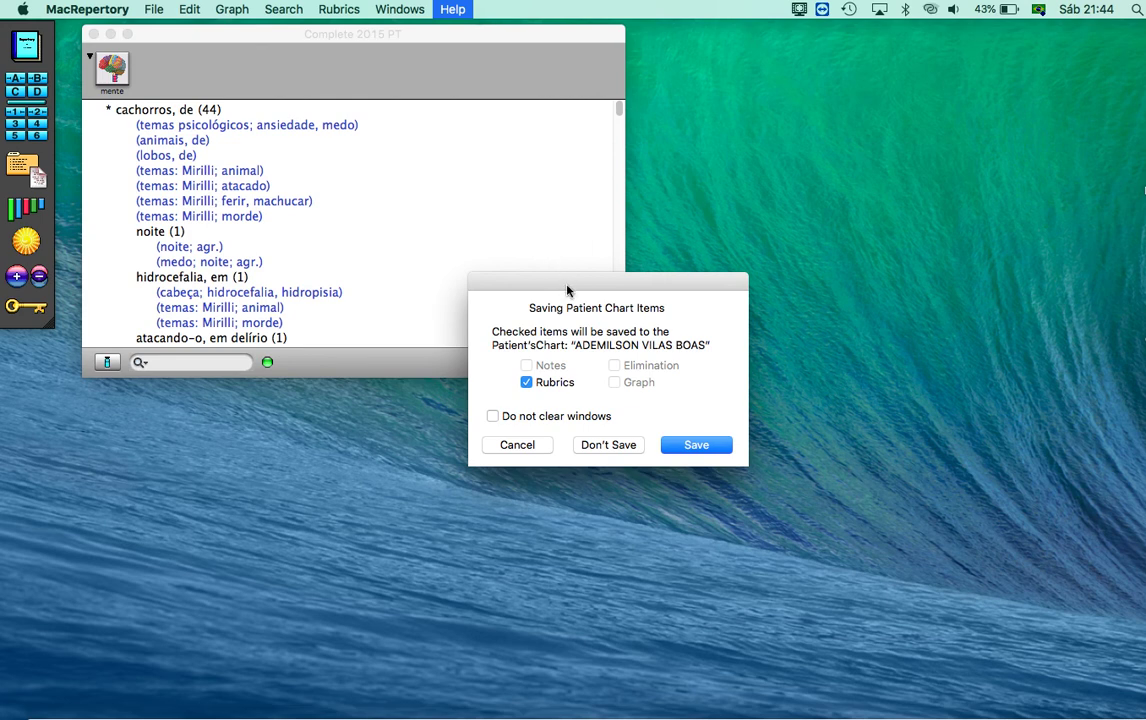
pyautogui.click(608, 445)
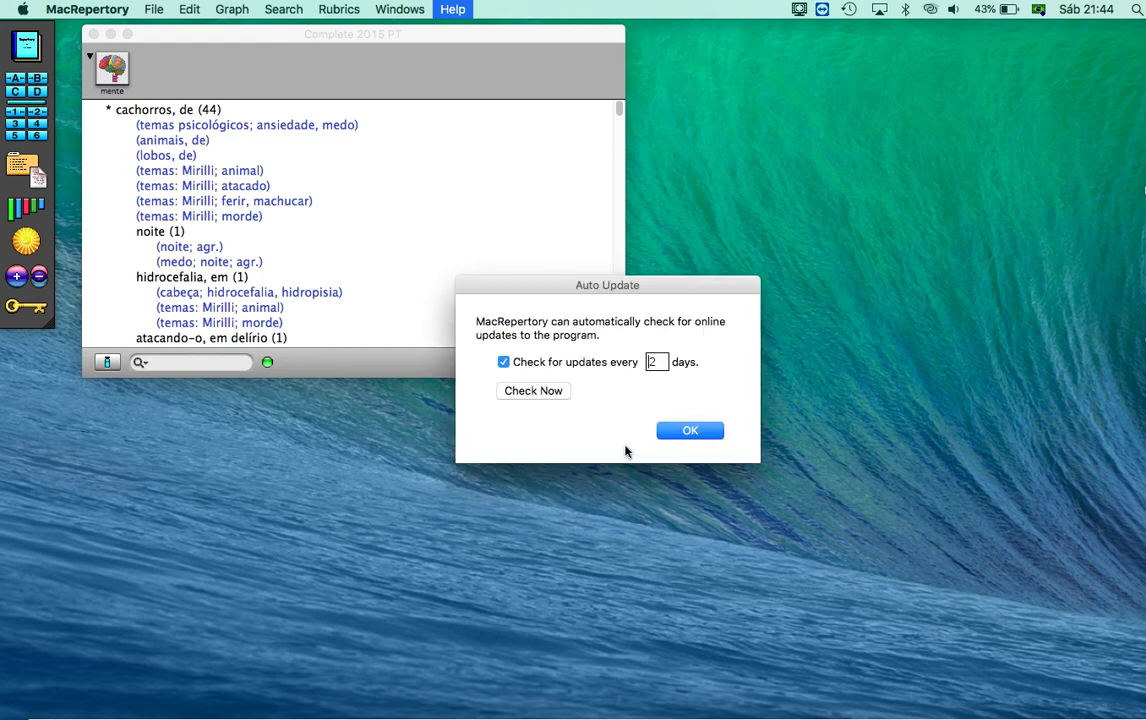
pyautogui.click(546, 396)
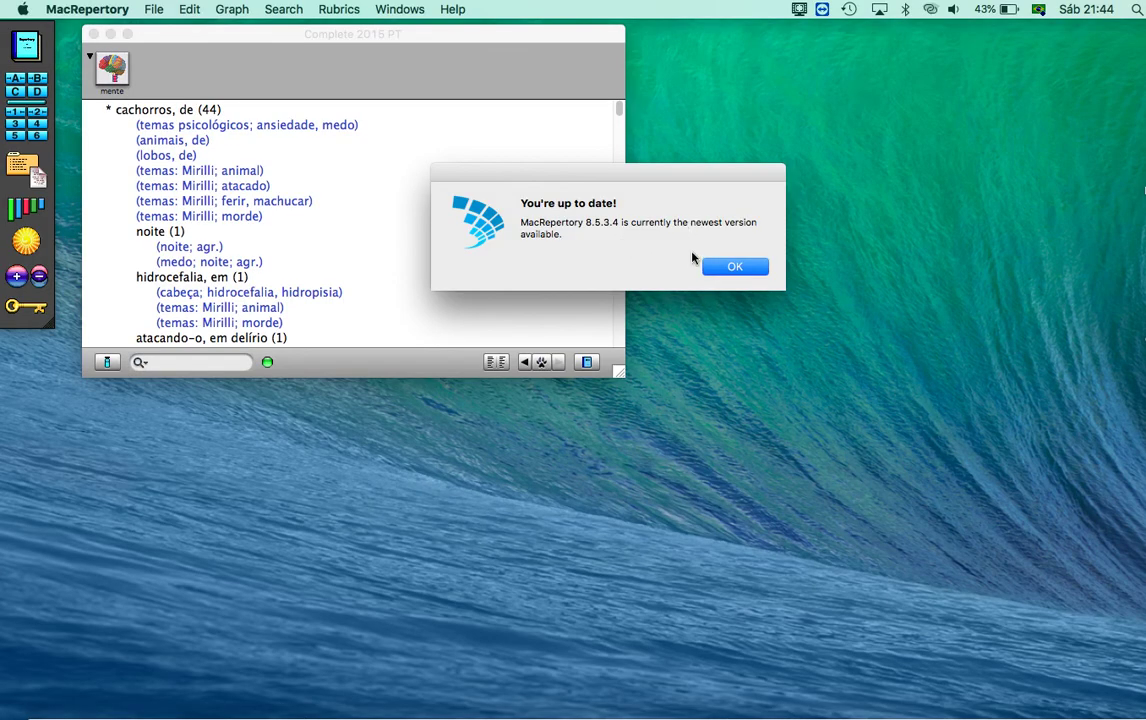
pyautogui.click(735, 267)
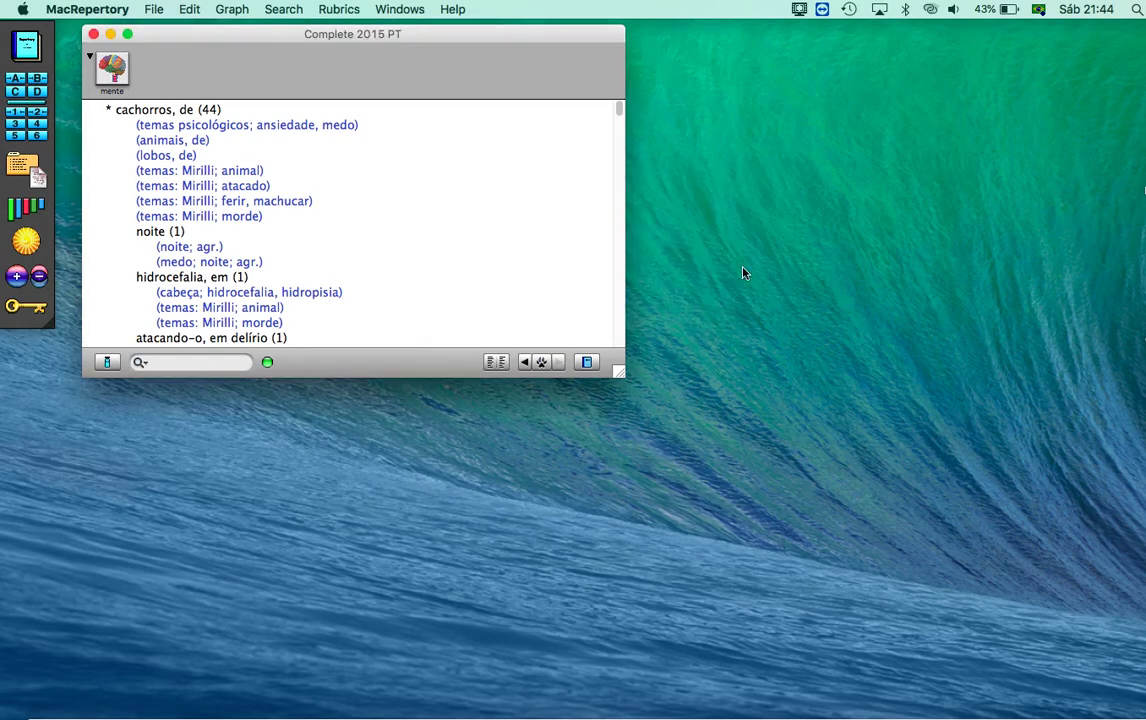